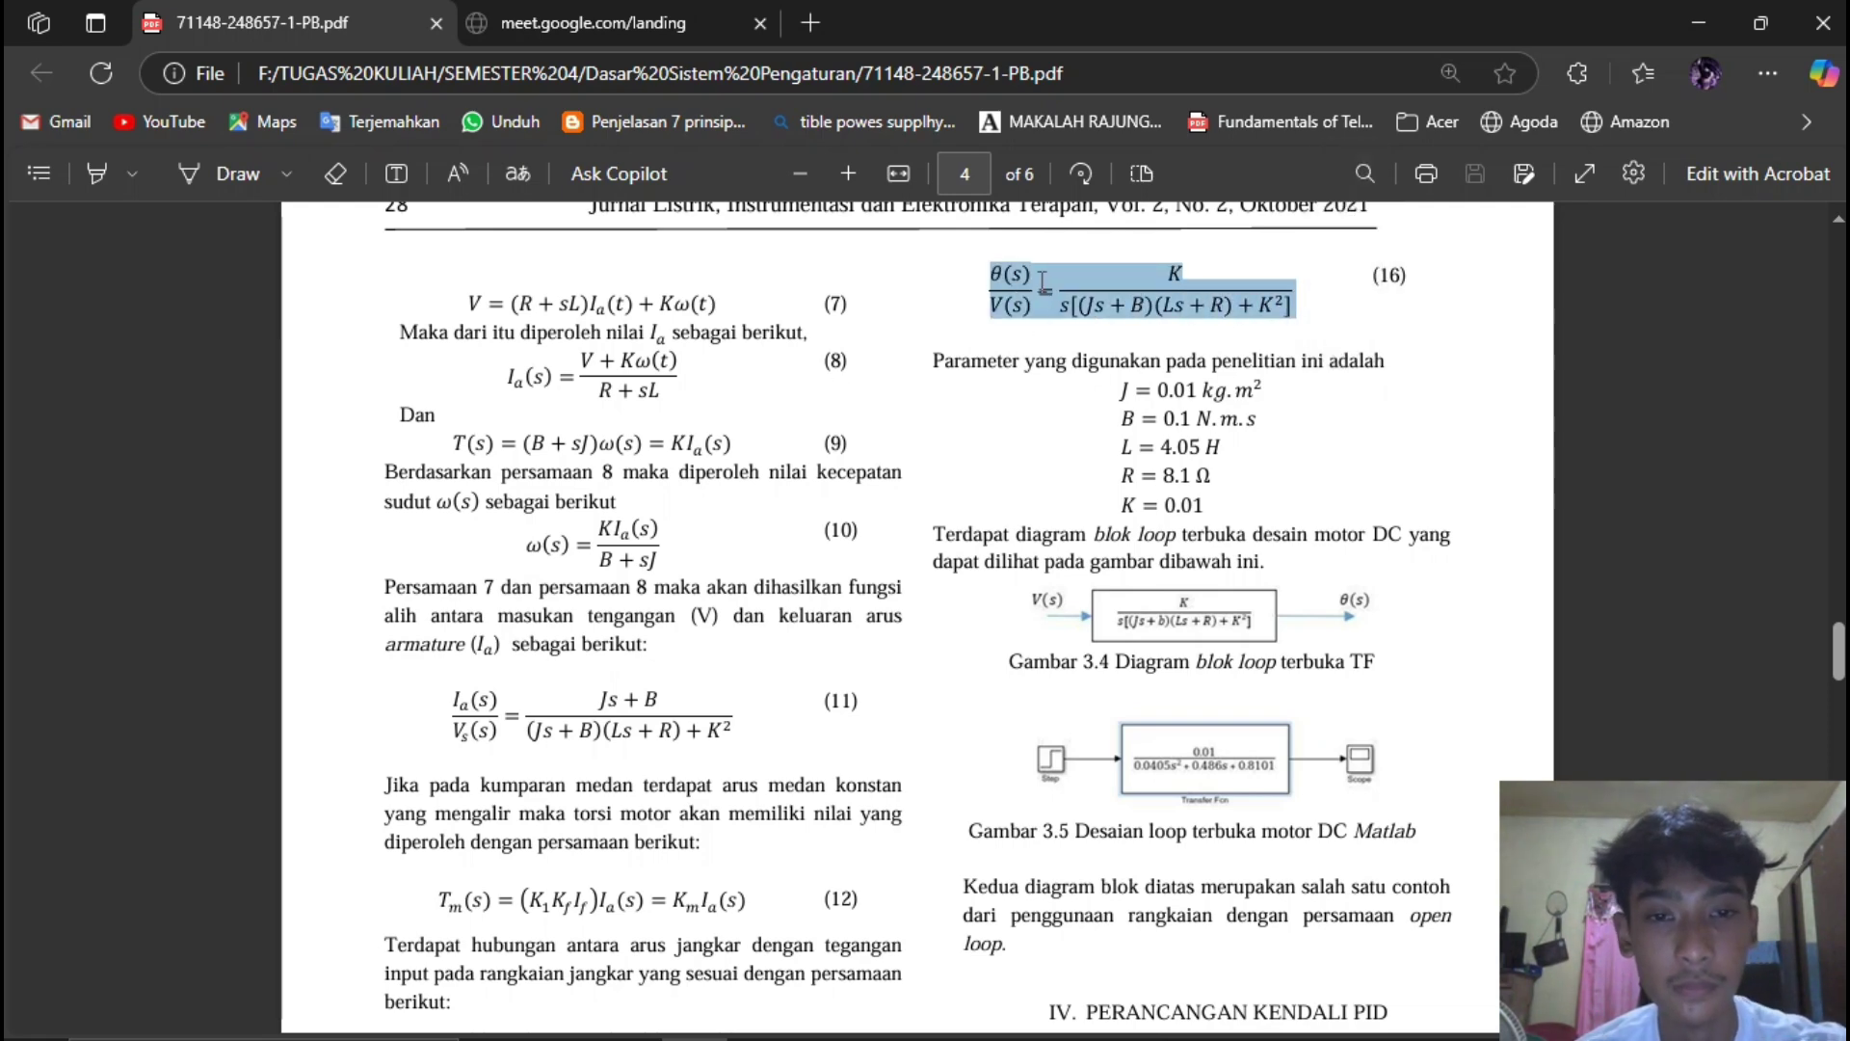
Look up the motor parameters J, B, L, R and K listed below equation 16 in the journal PDF
click(1106, 286)
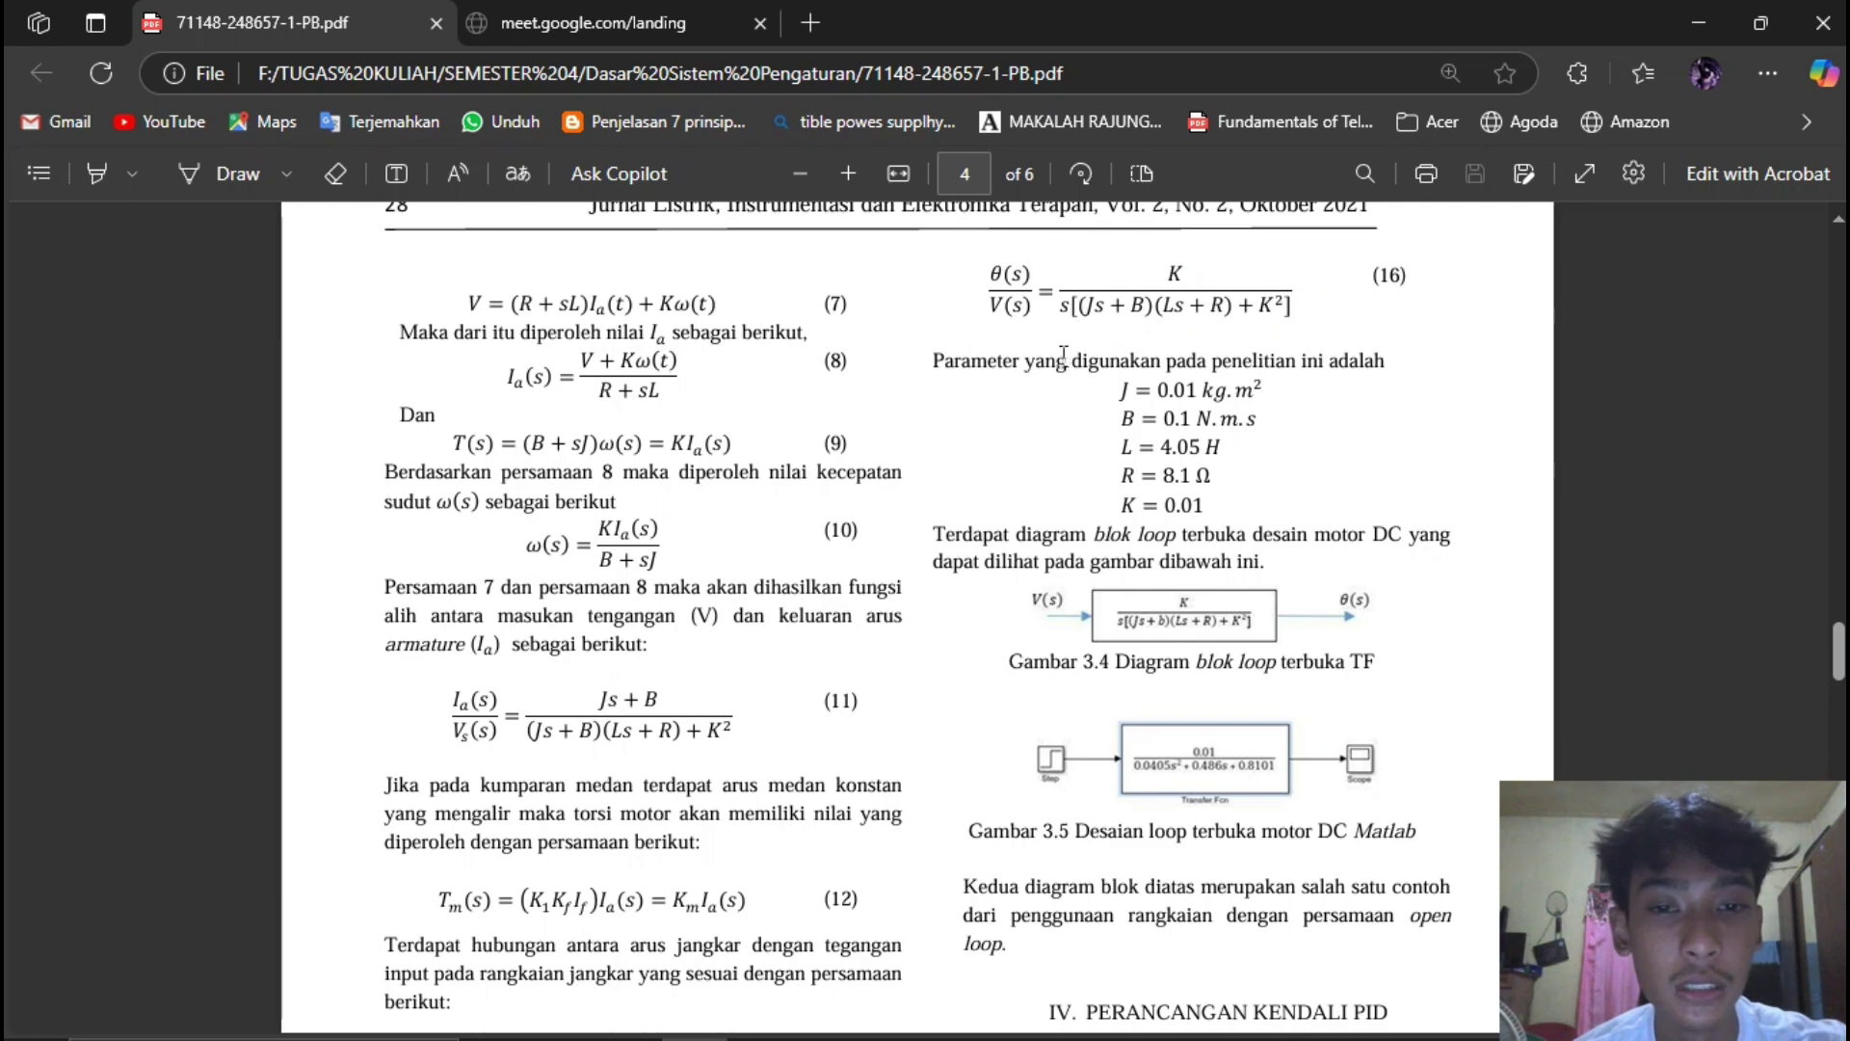
drag(928, 367, 1230, 513)
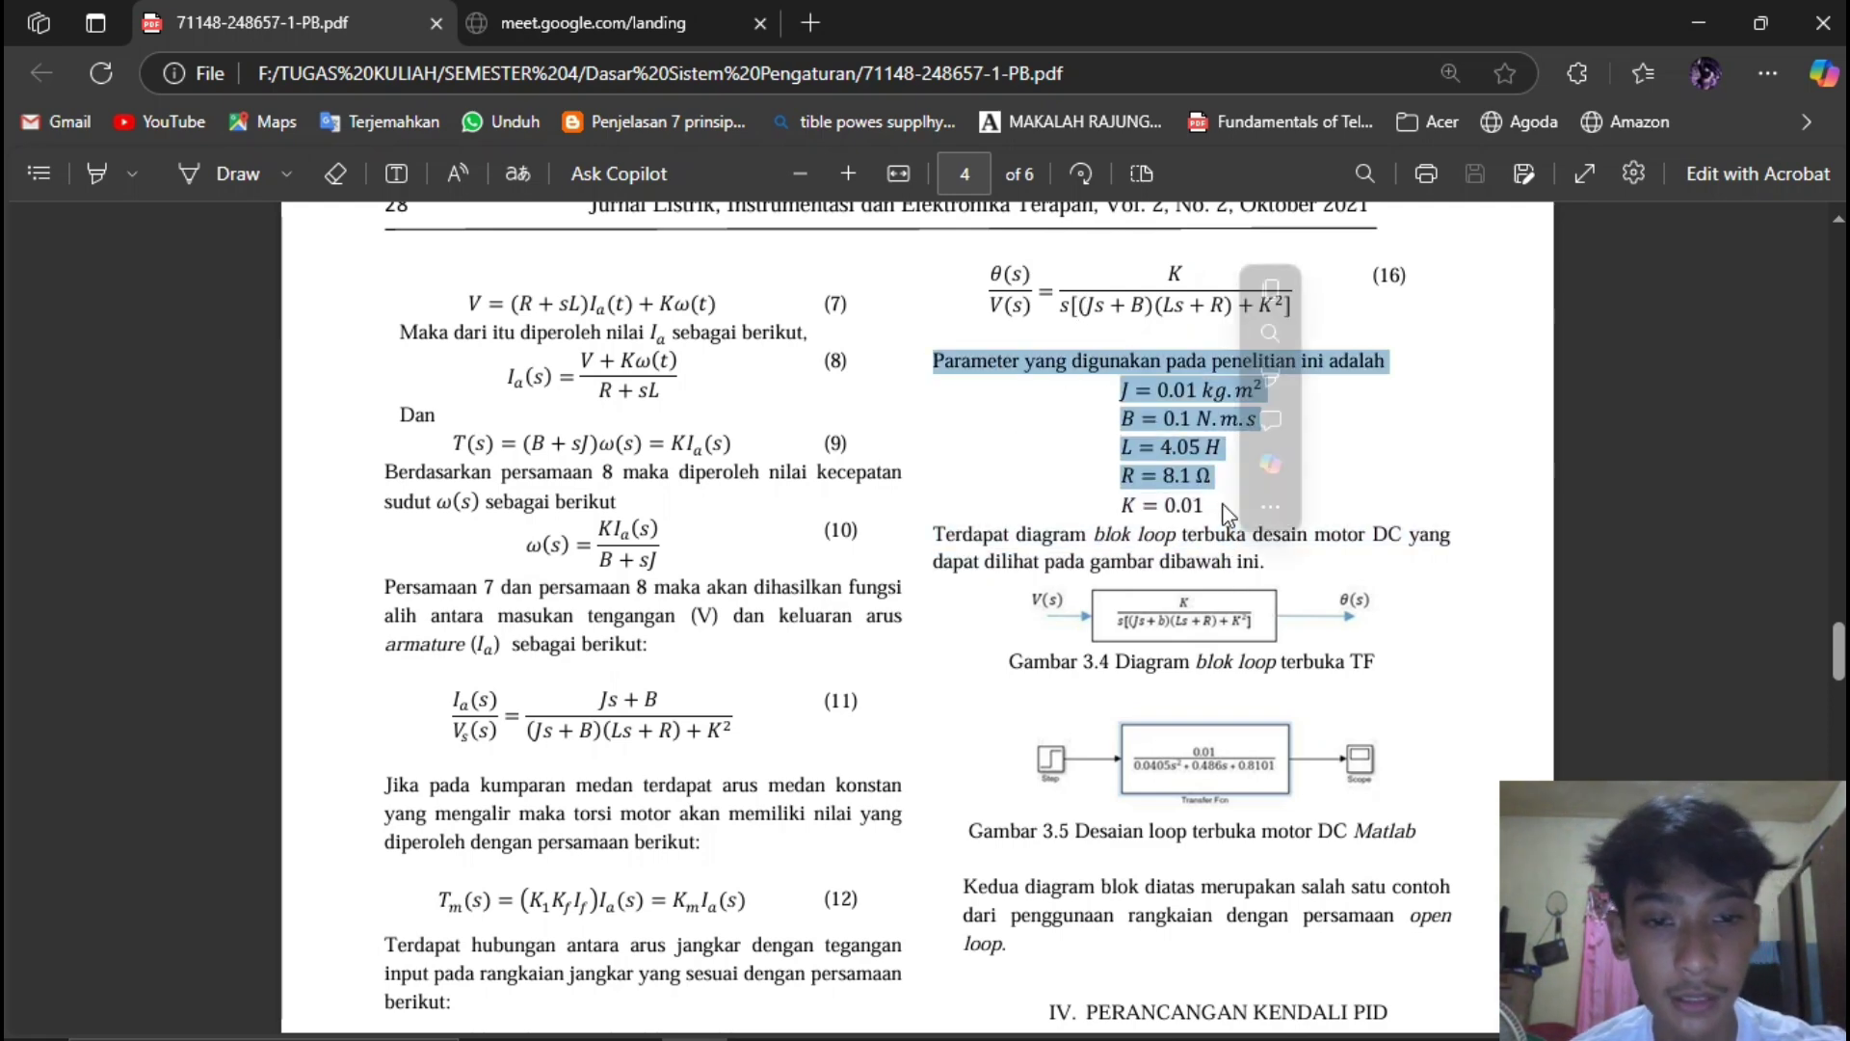
click(1160, 509)
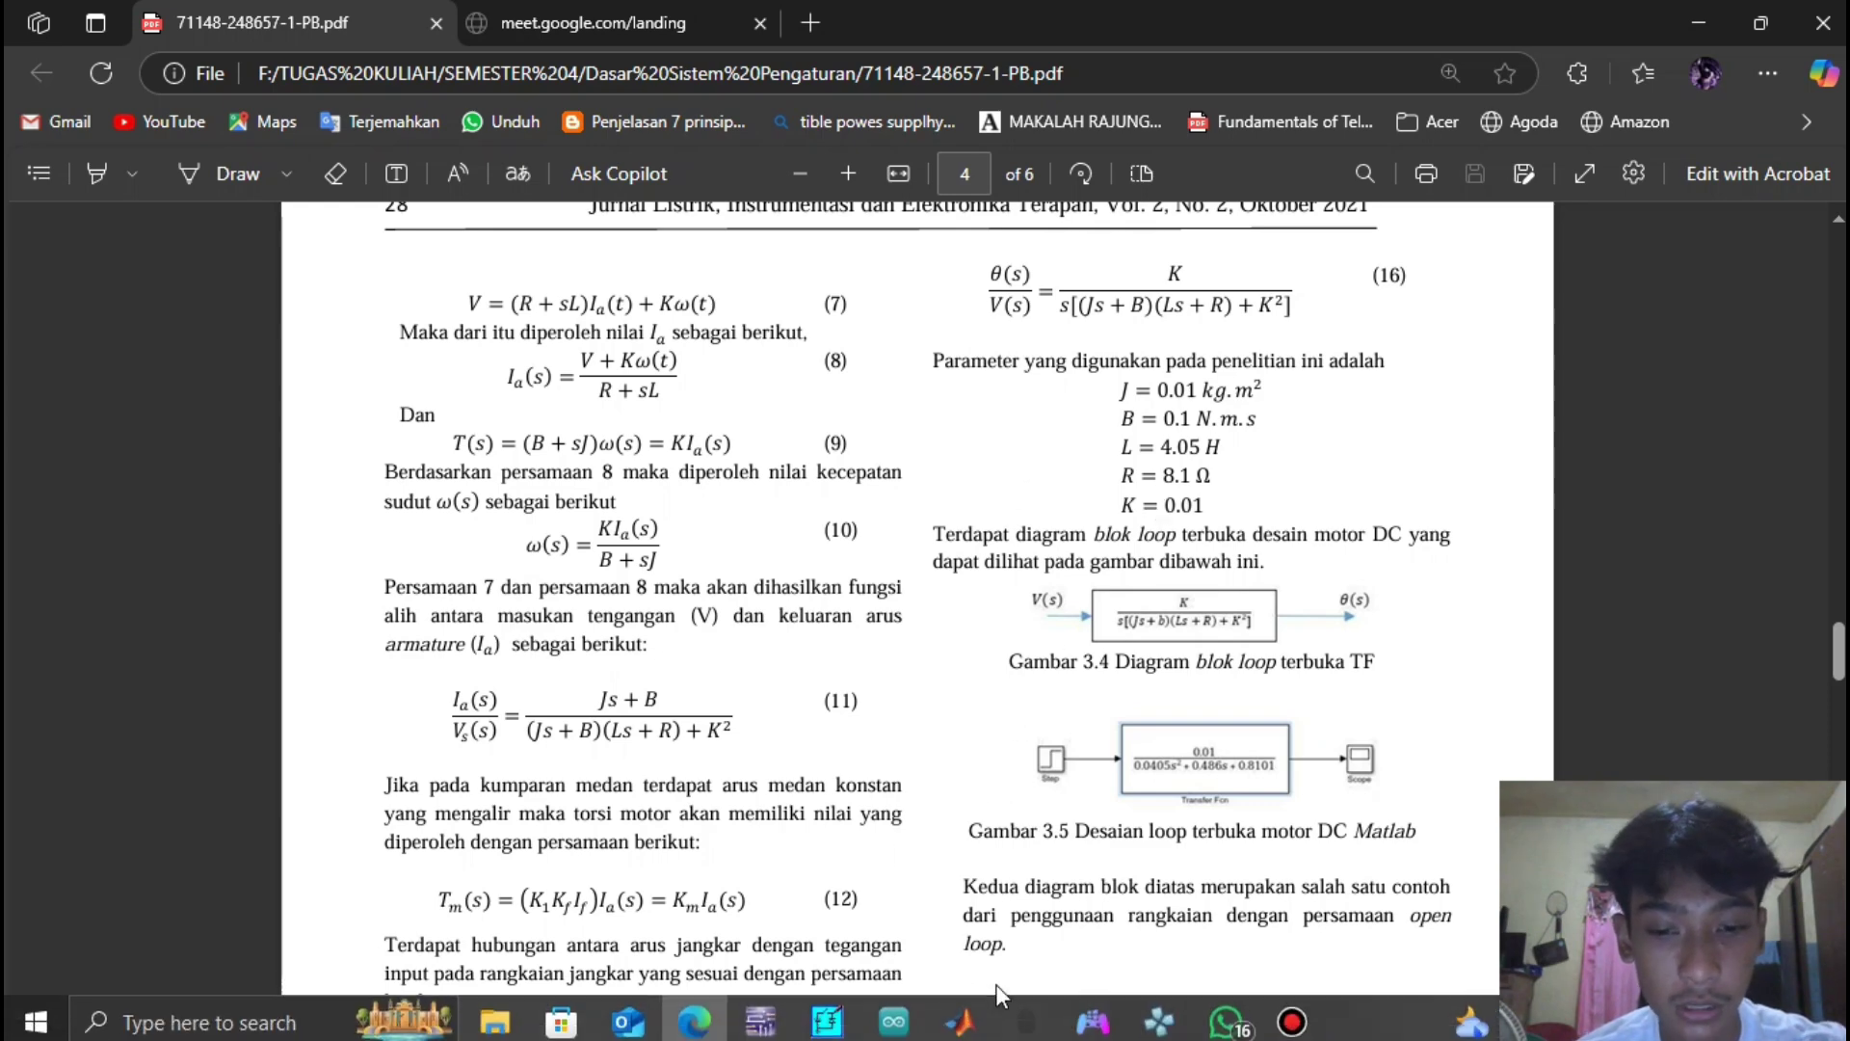
Switch to MATLAB and start a new script with clear;, clc;, a blank line and the comment %Parameter
click(975, 1023)
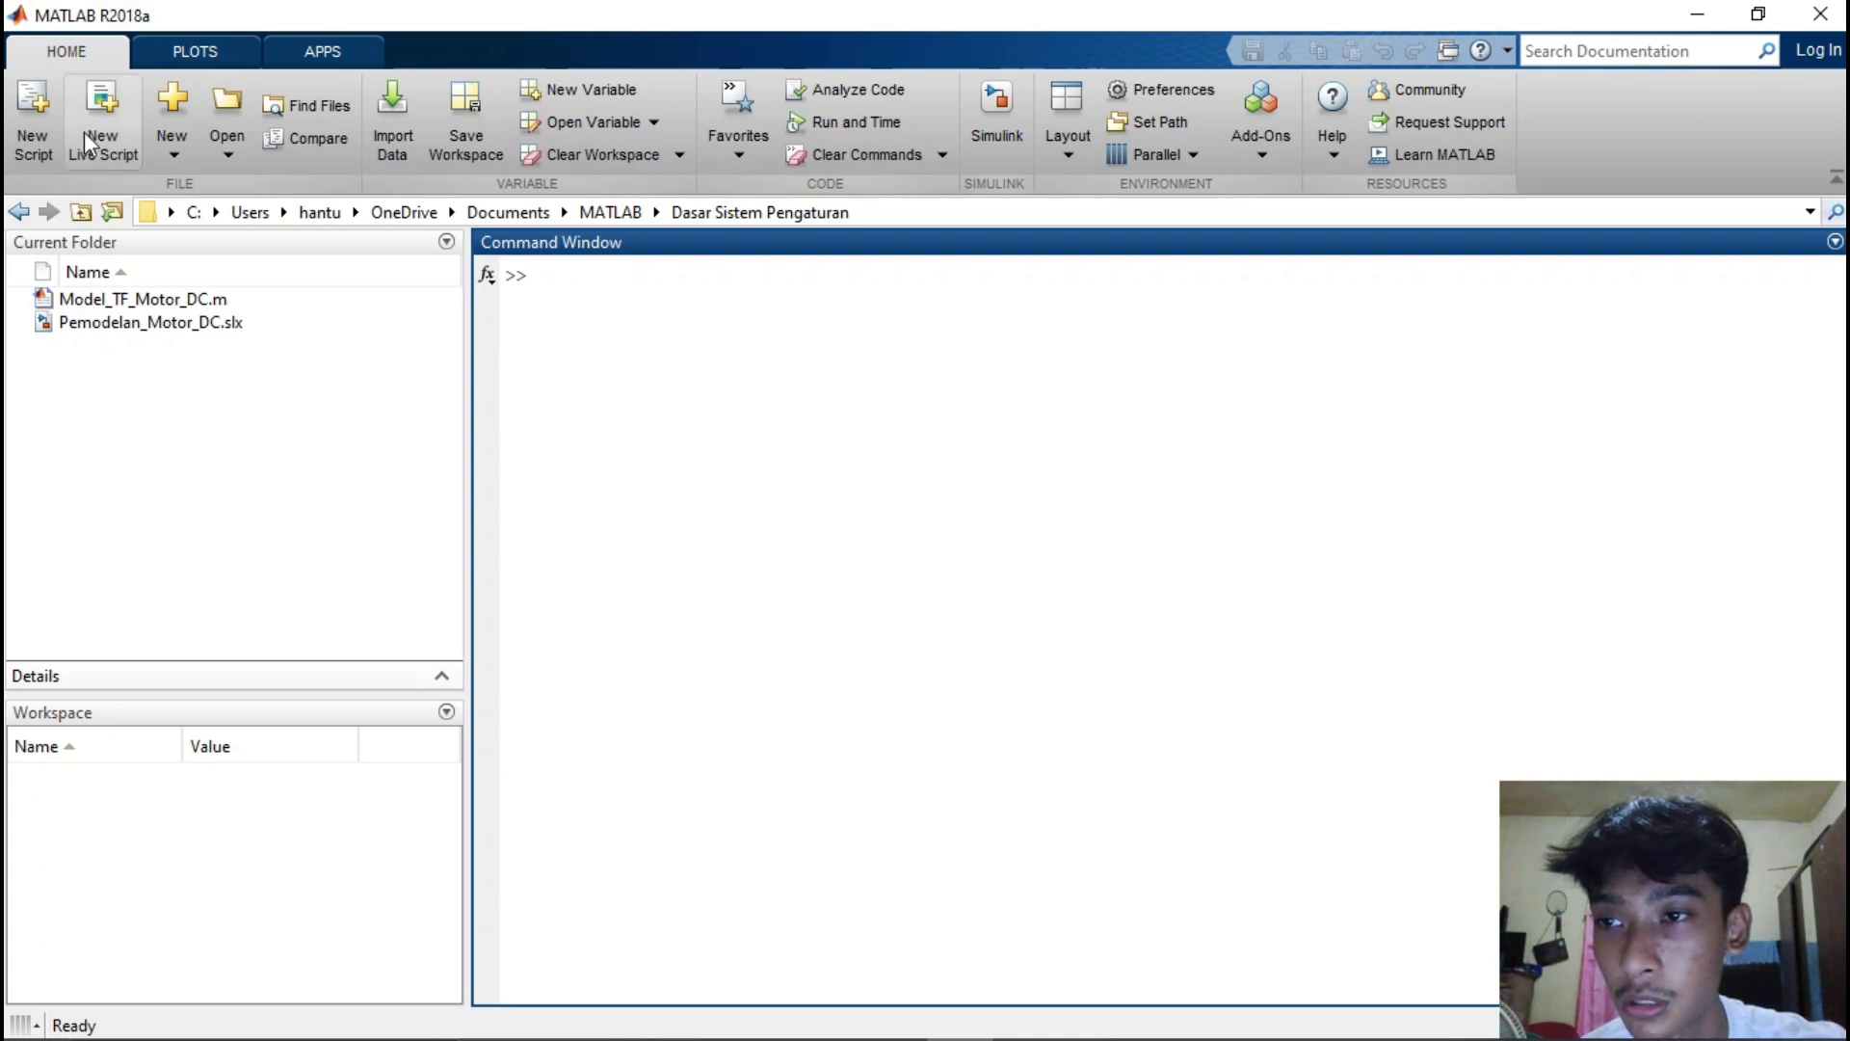
click(32, 106)
key(Tab)
text(clear;)
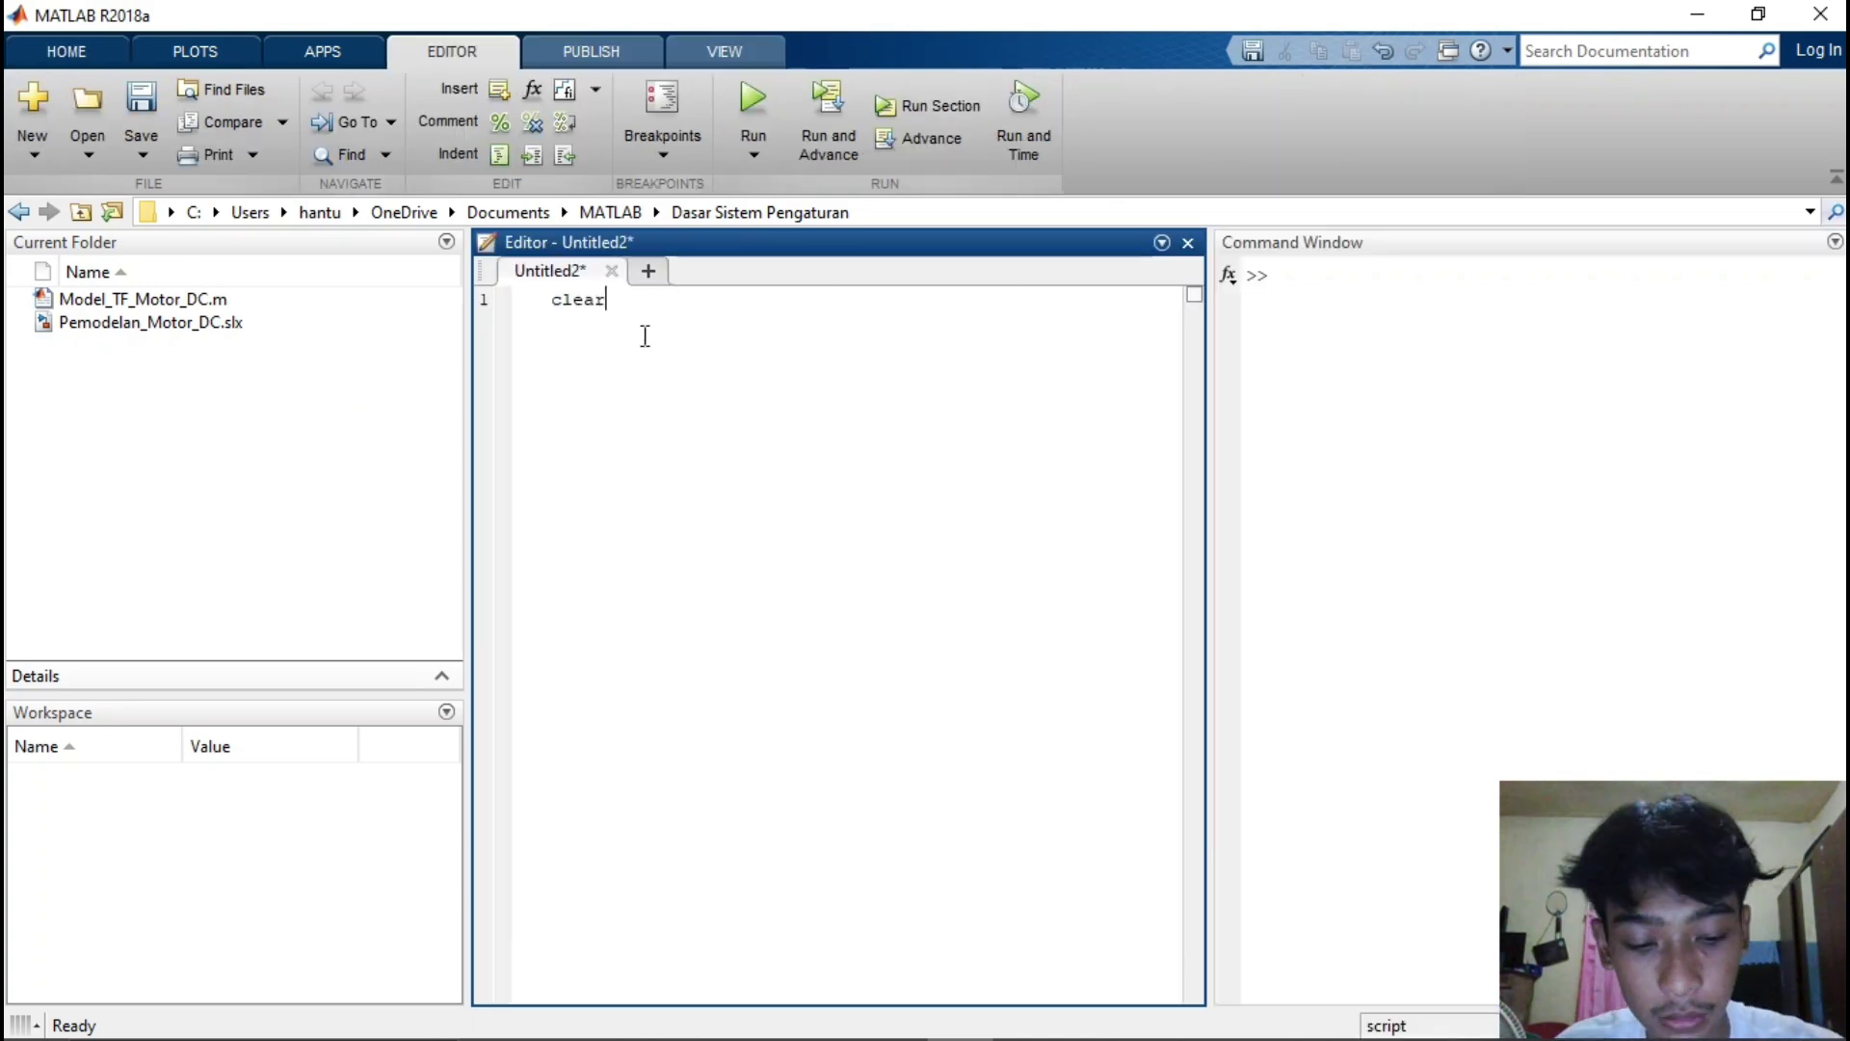
key(Return)
text(clc;)
key(Return)
key(Return)
text(%Parameter)
key(Return)
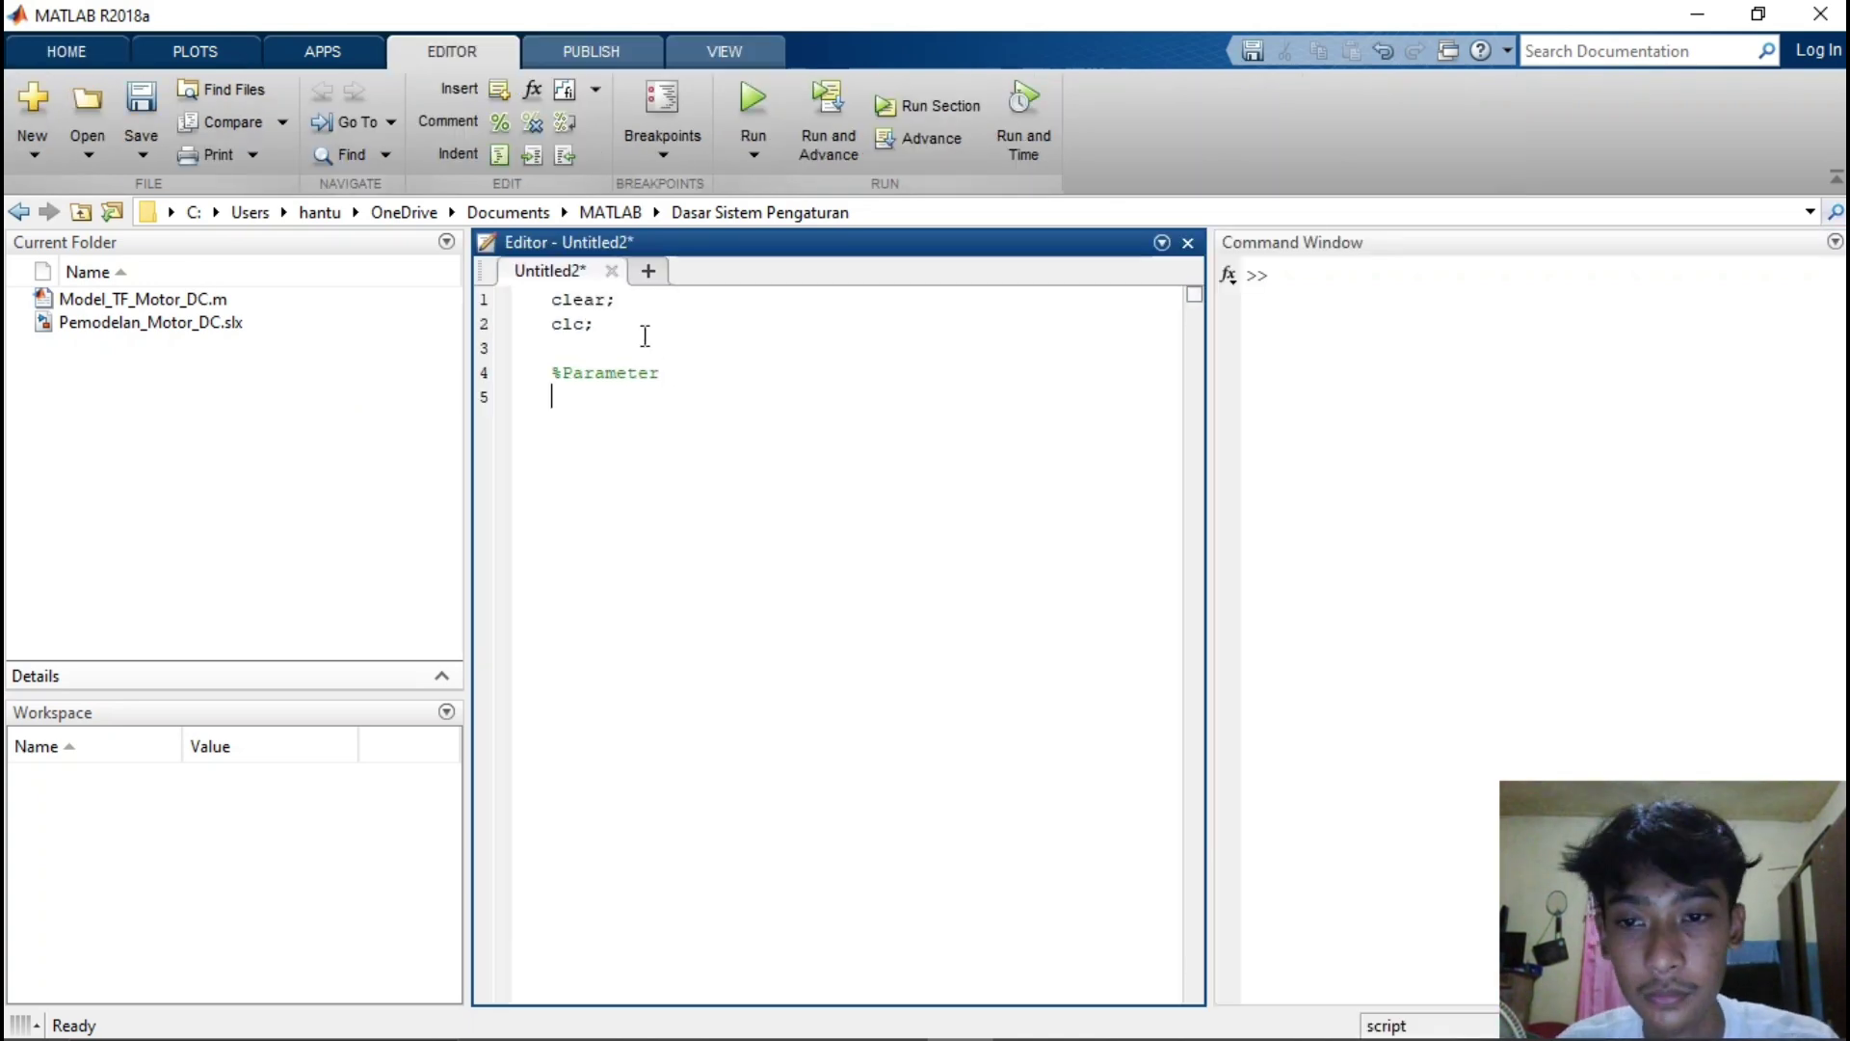
Define the motor parameters J = 0.01, B = 0.1, L = 4.05, R = 8.1 and K = 0.01 under the comment
text(J = 0.01;)
key(Return)
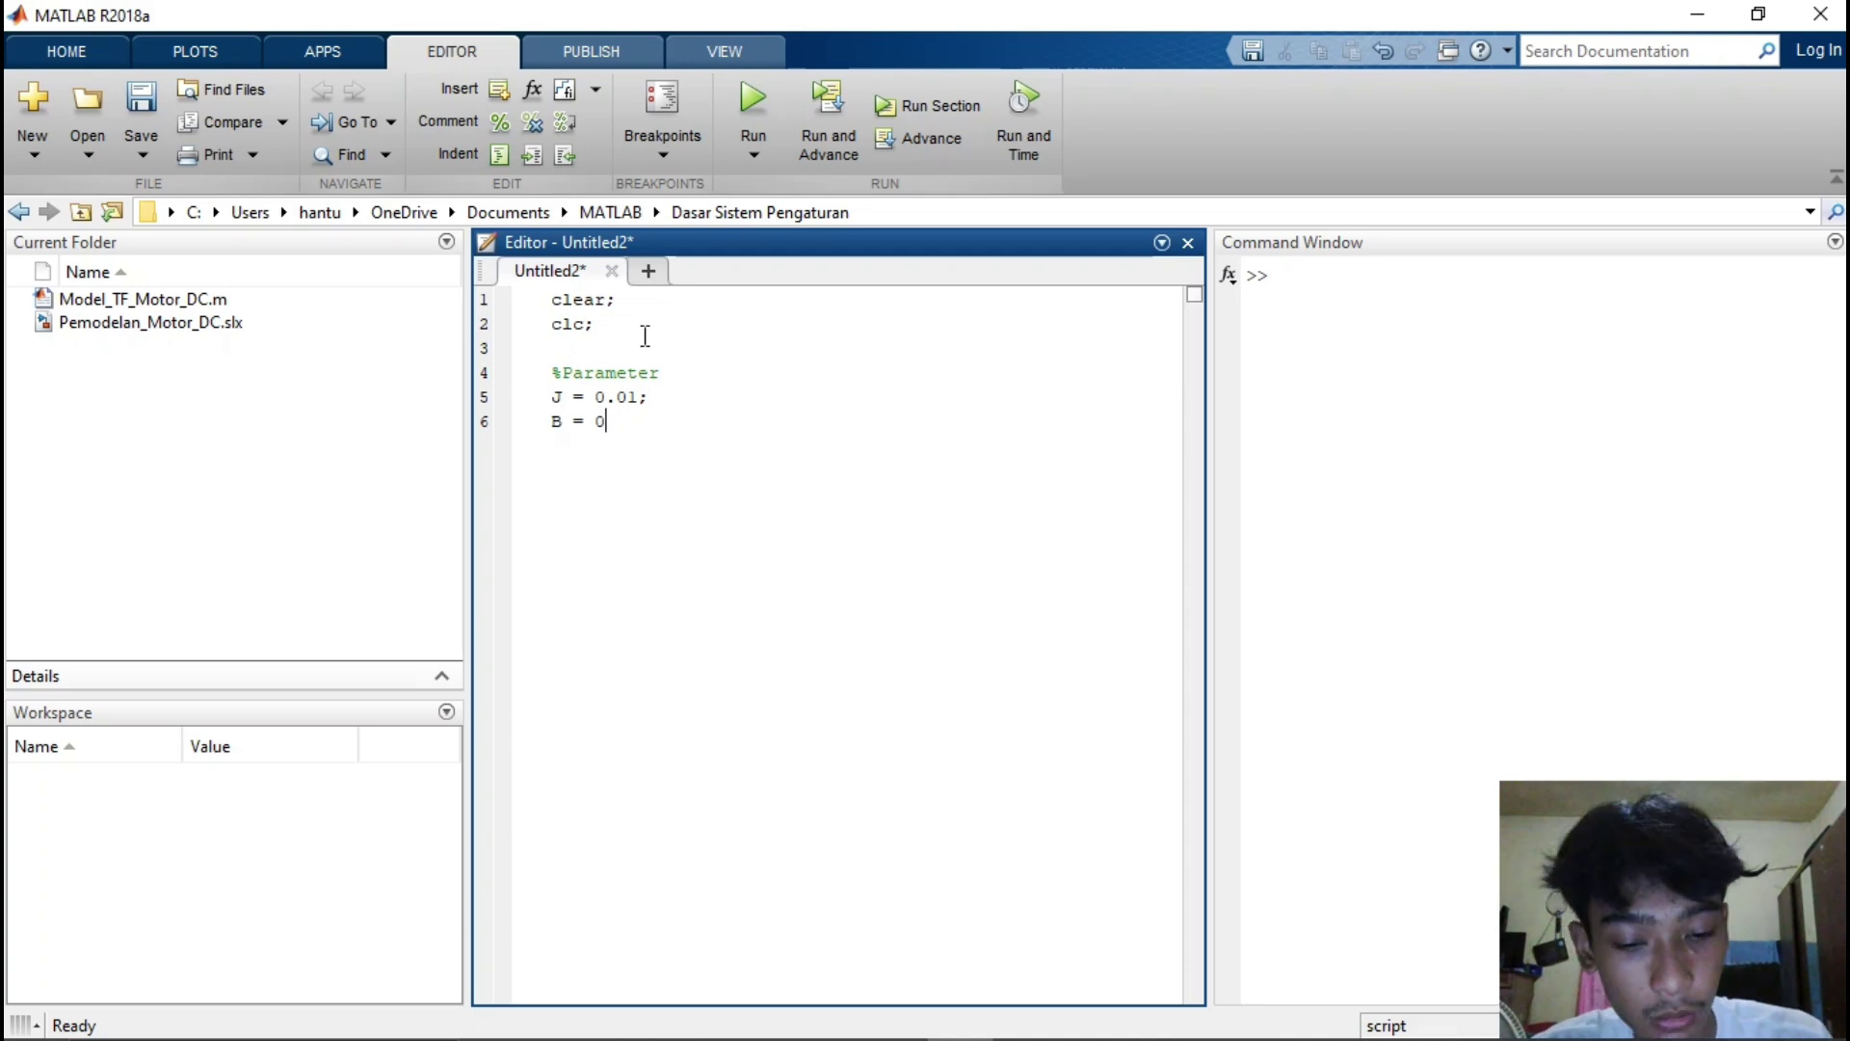
text(L = 4.05;)
key(Return)
text(R =)
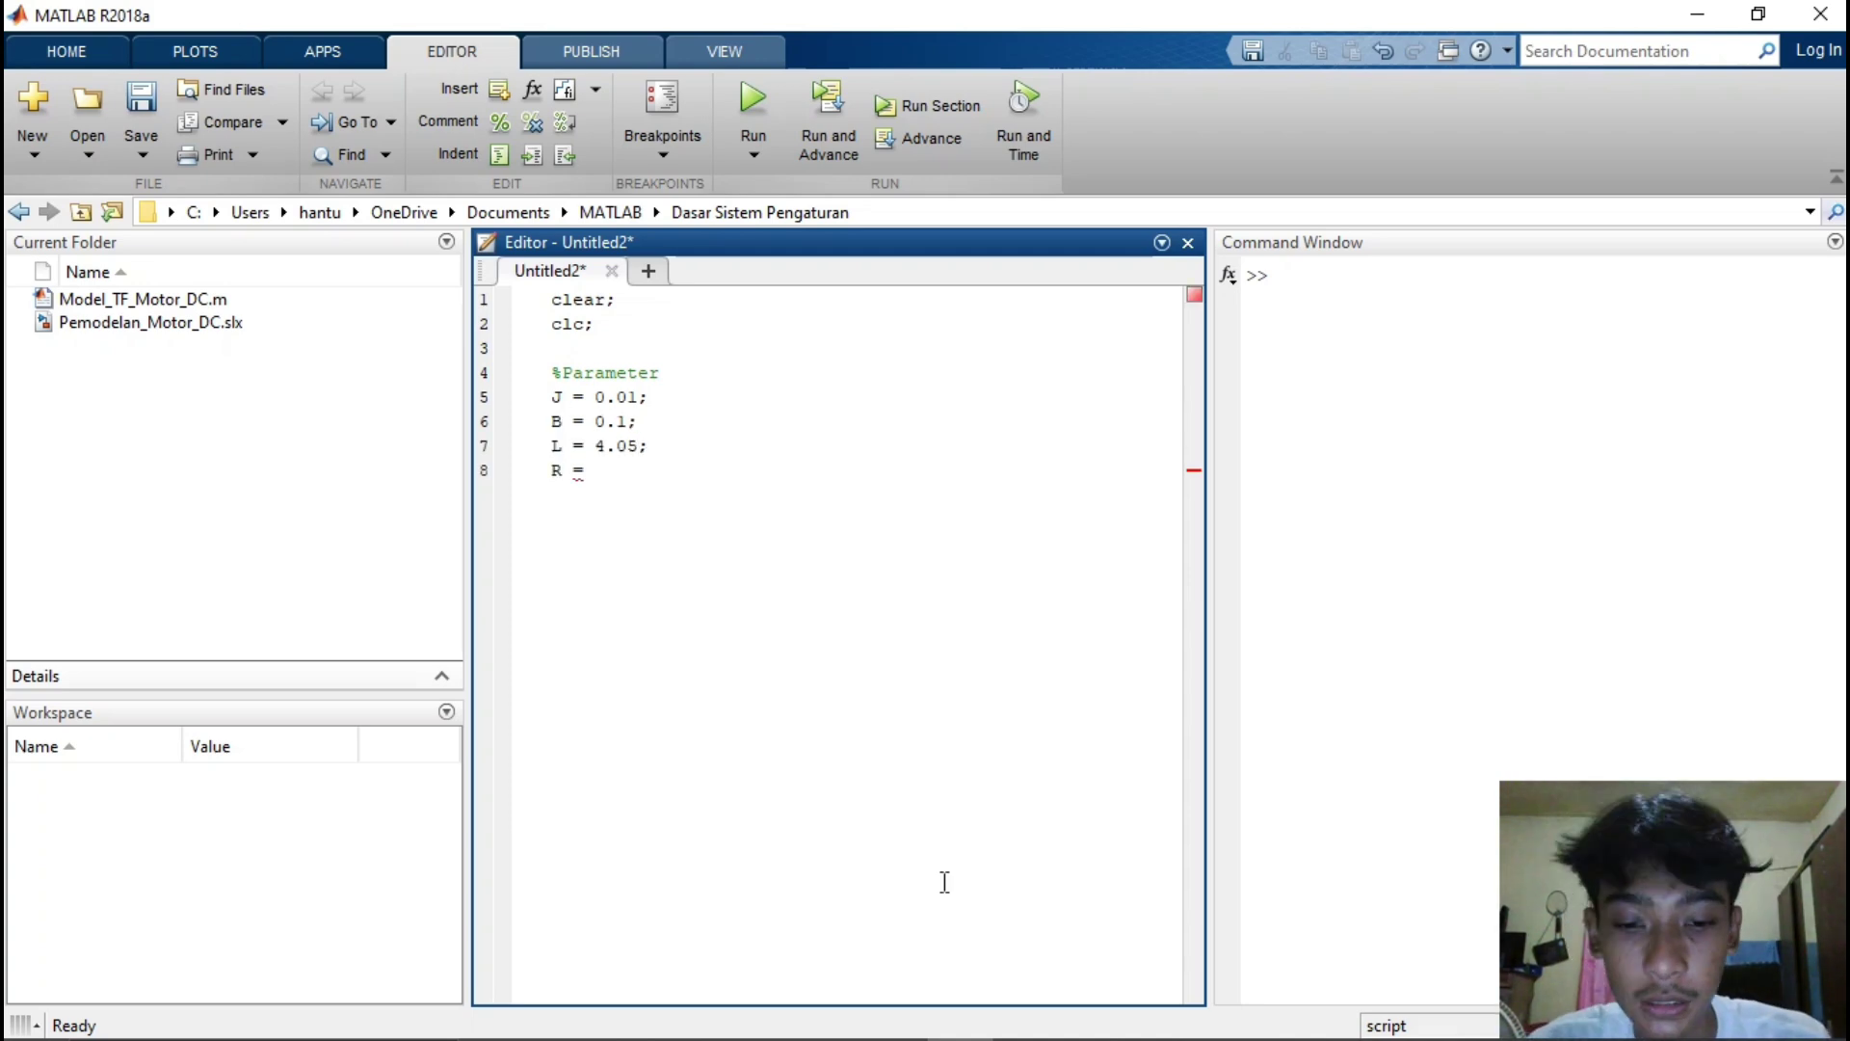
text(8.1;)
key(Return)
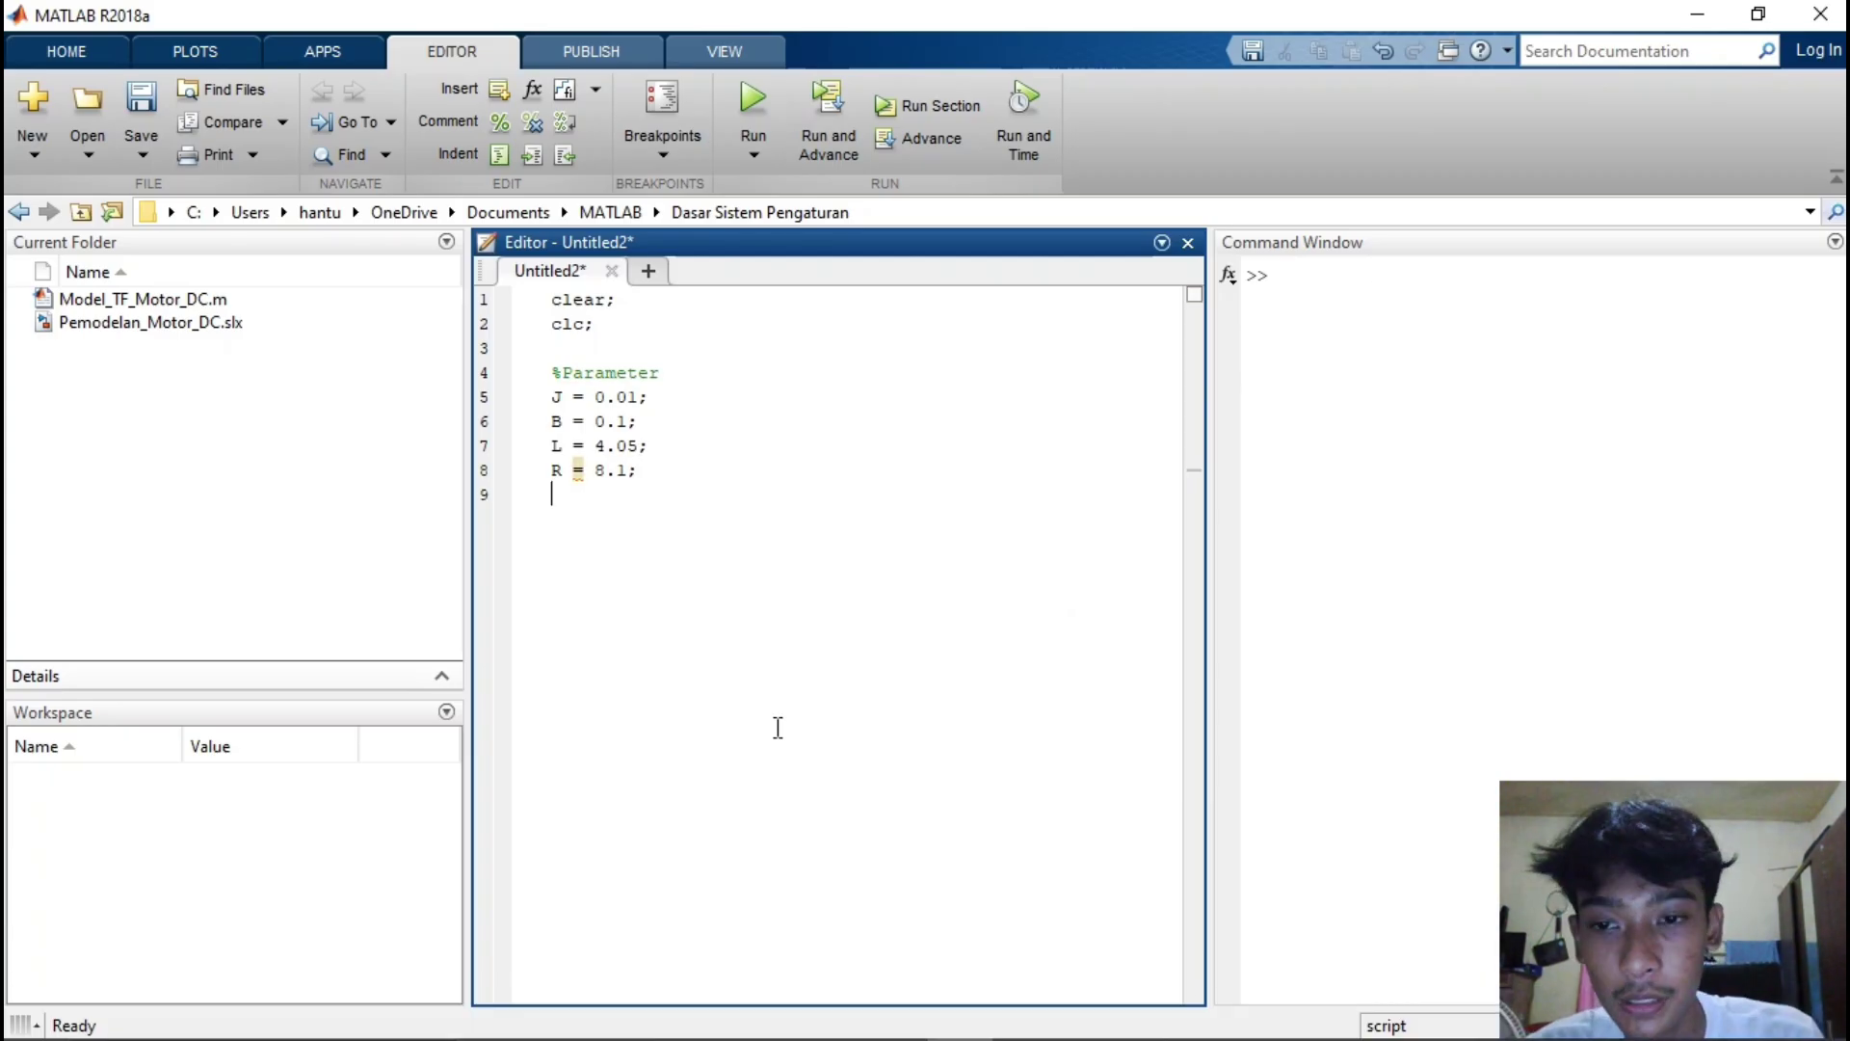
text(K = 0.01;)
key(Return)
key(Return)
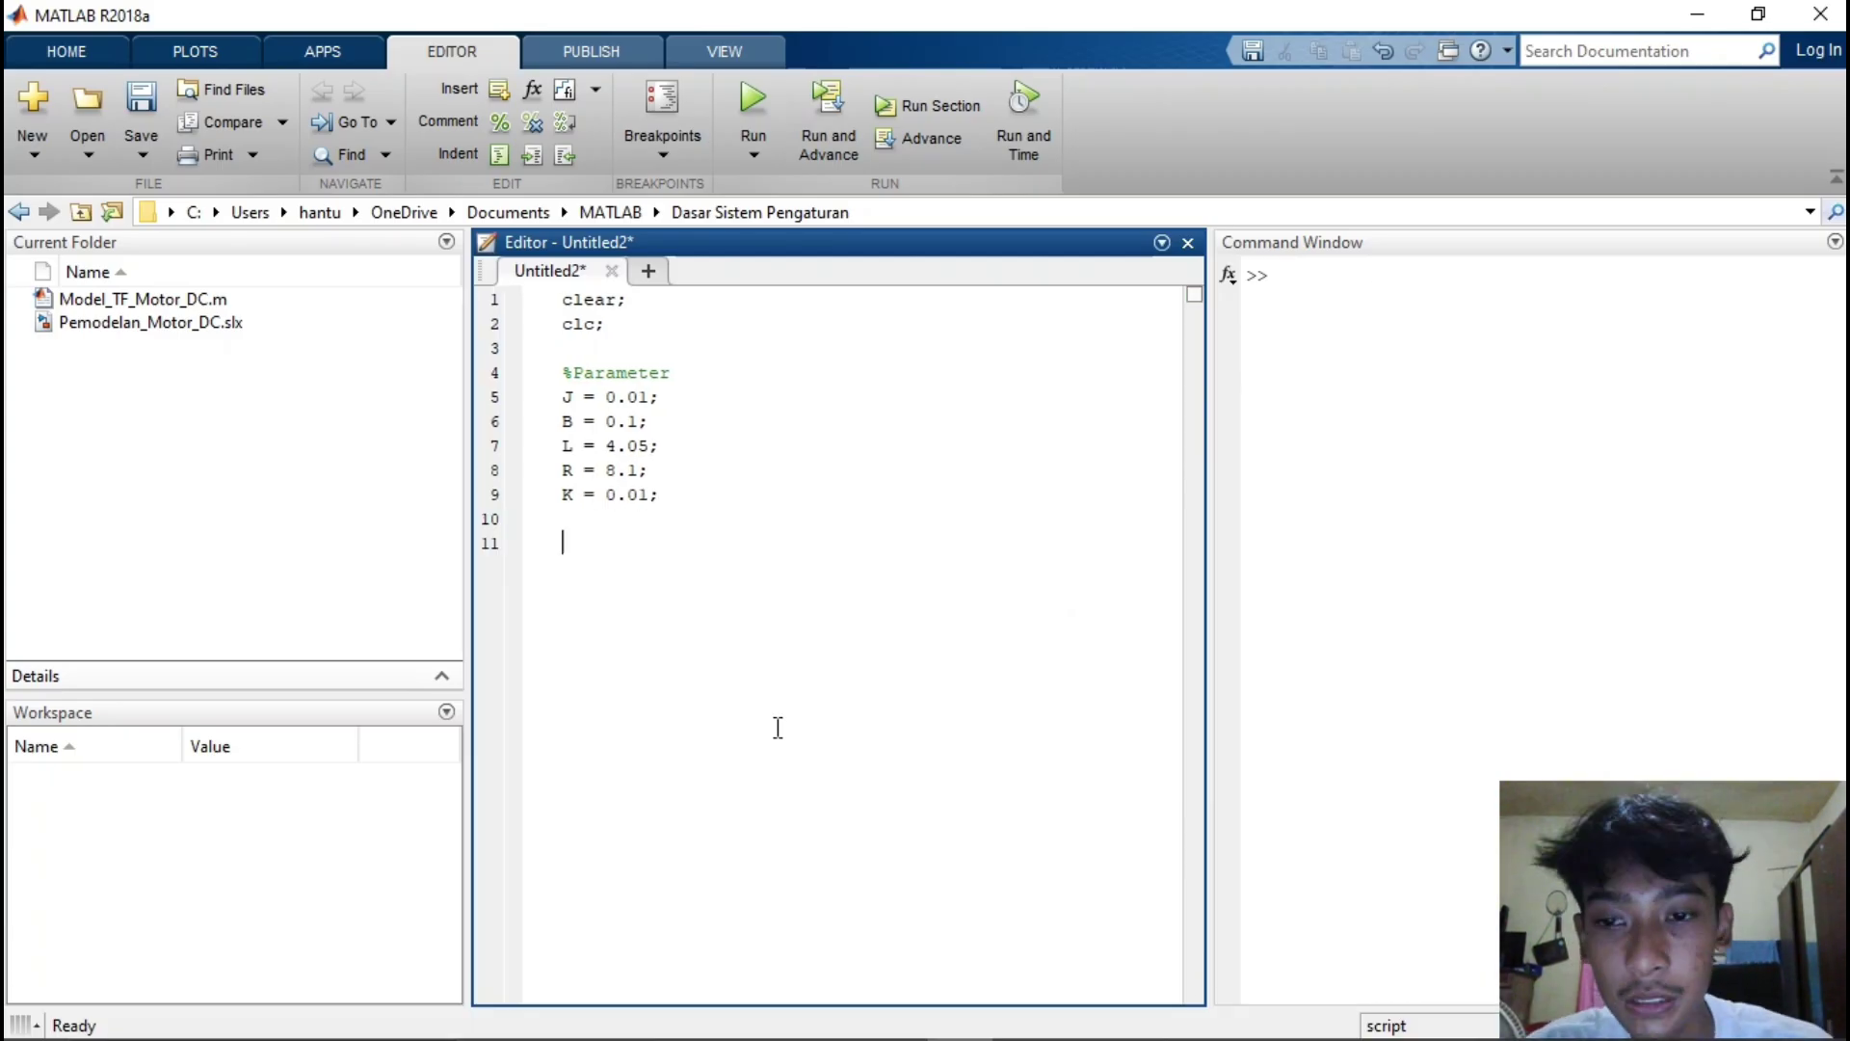
Define num = K; and den = [J*L, J*R + B*L, B*R + K^2]; below the parameters
text(num = K;)
key(Return)
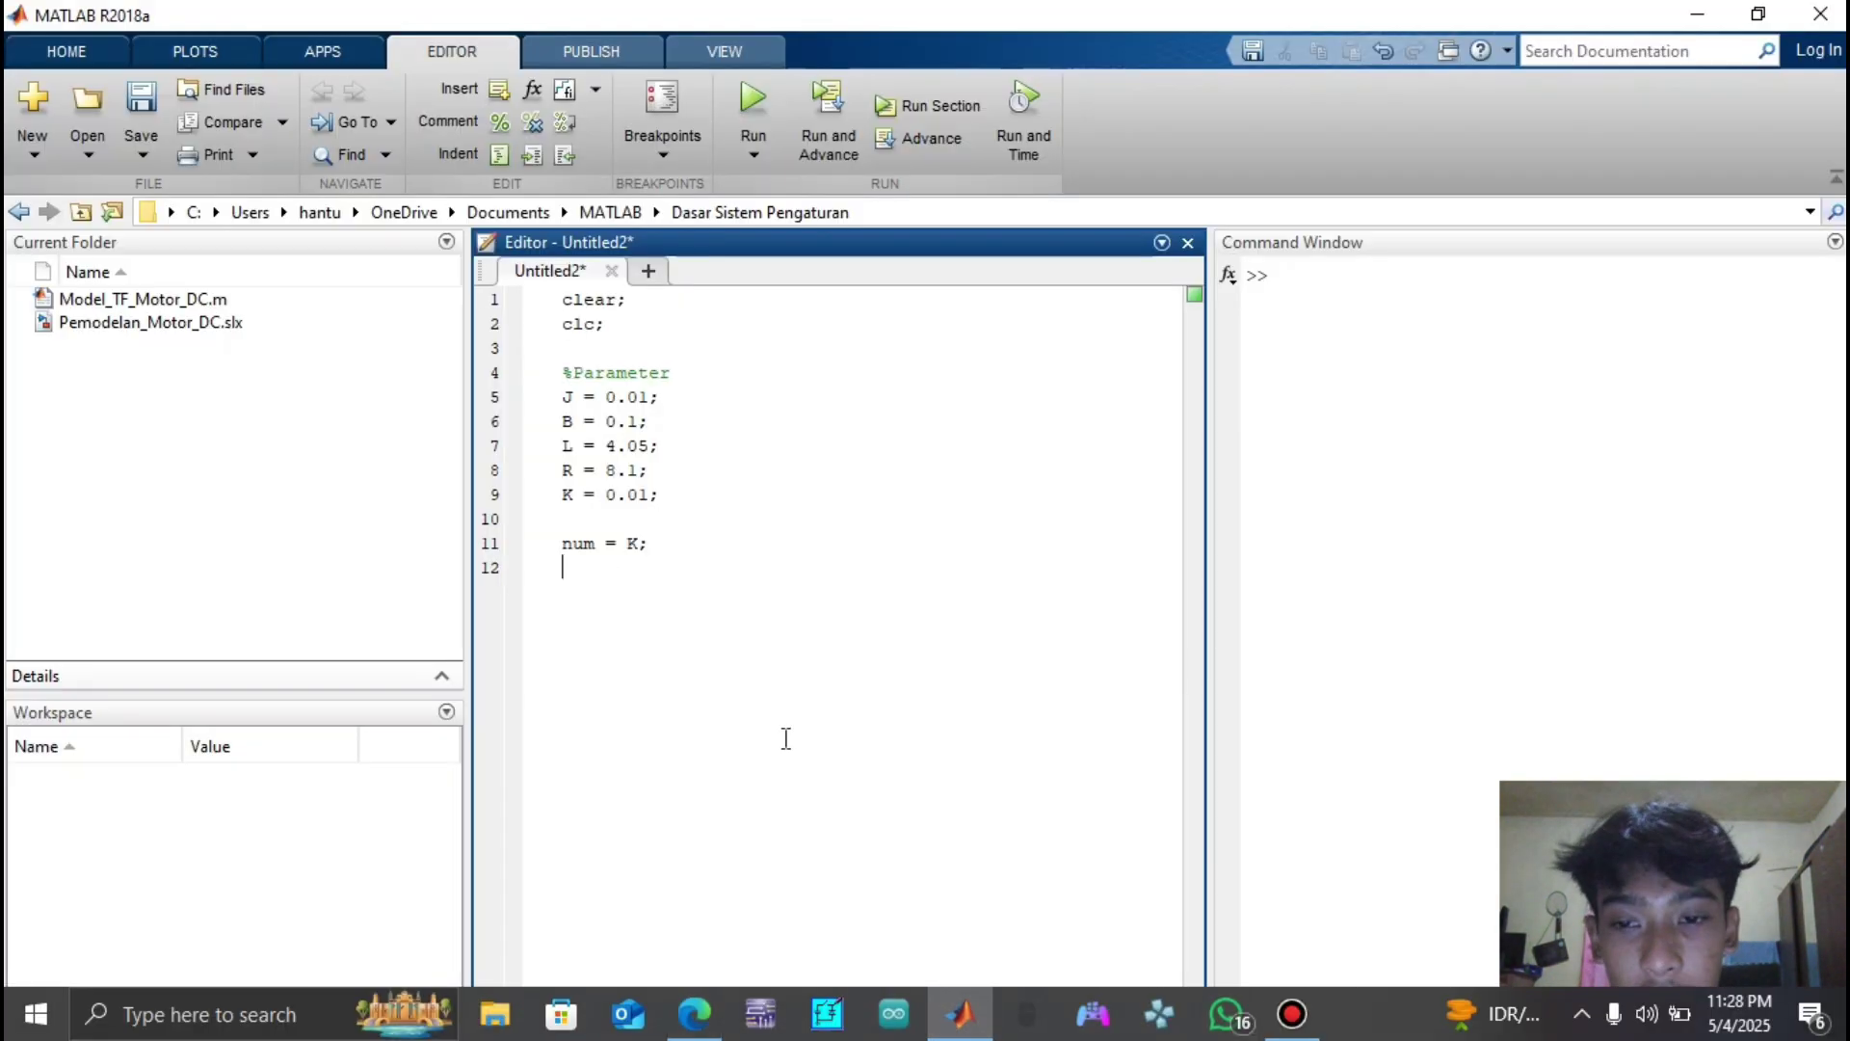
text(den = [J*)
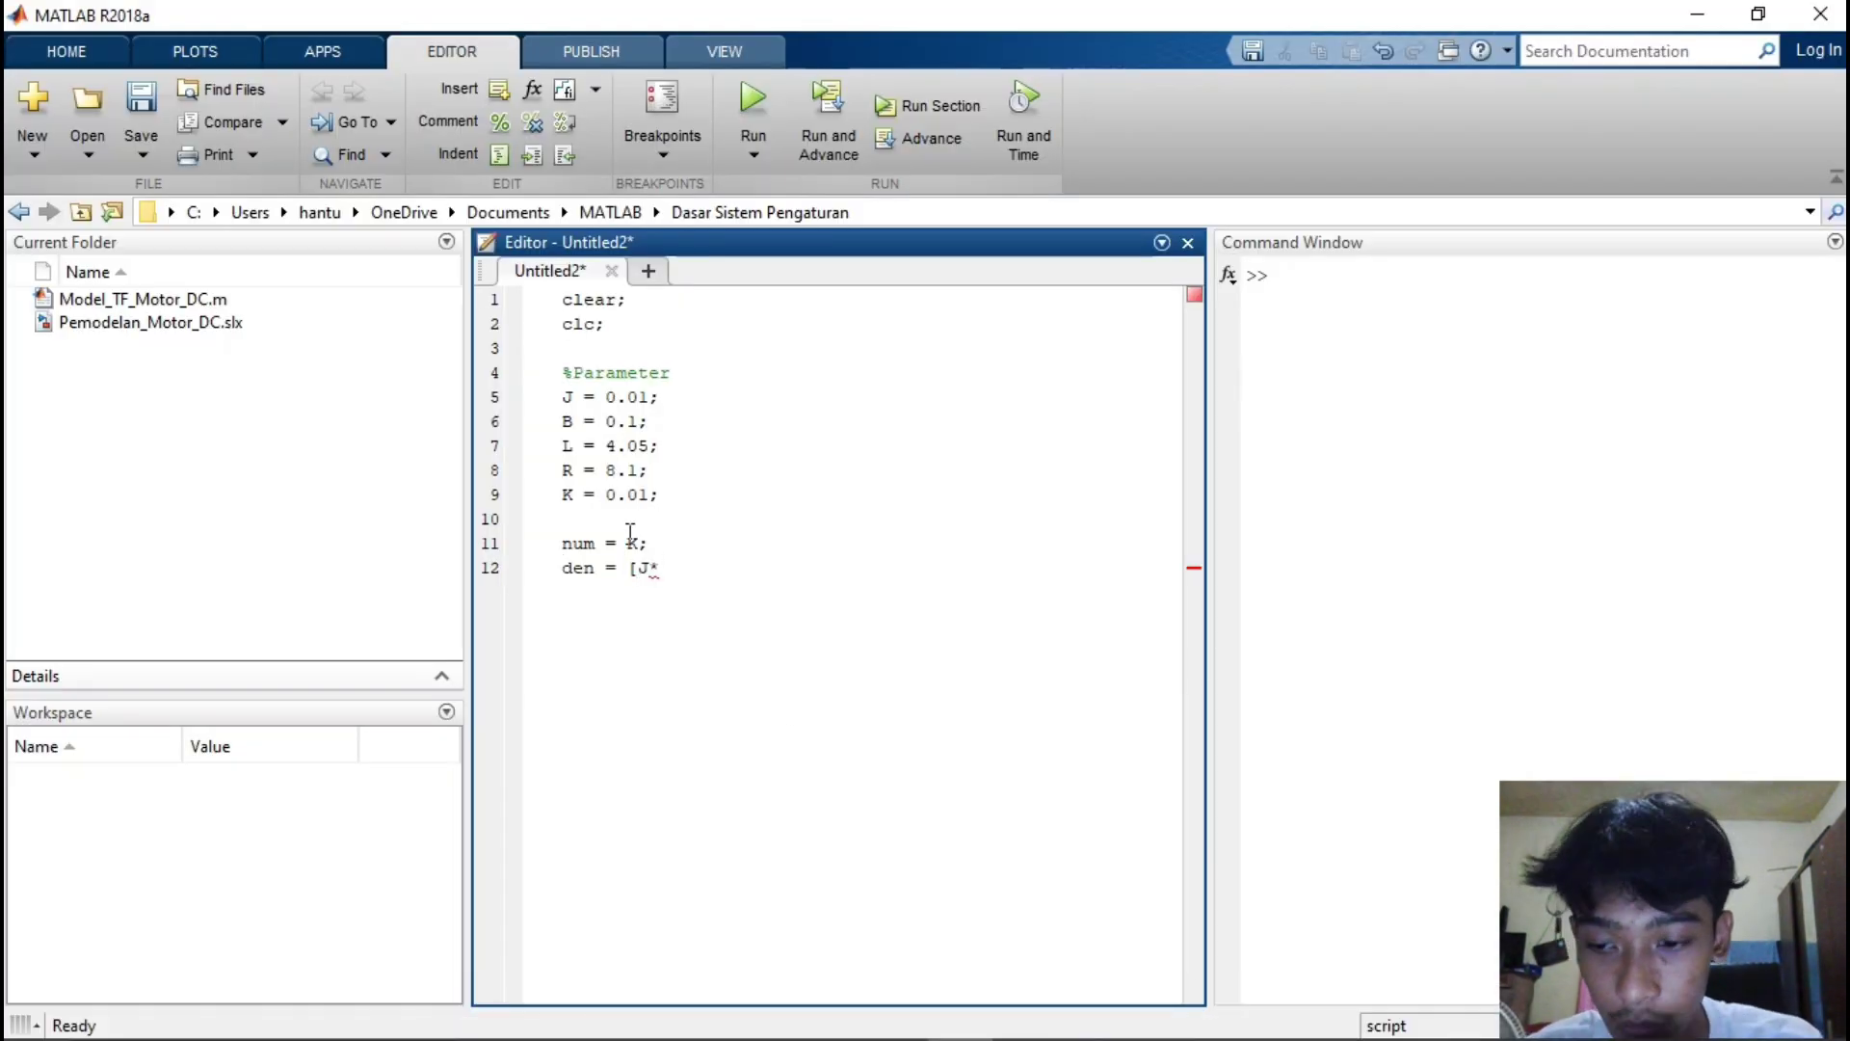
text(L, J*R + B*)
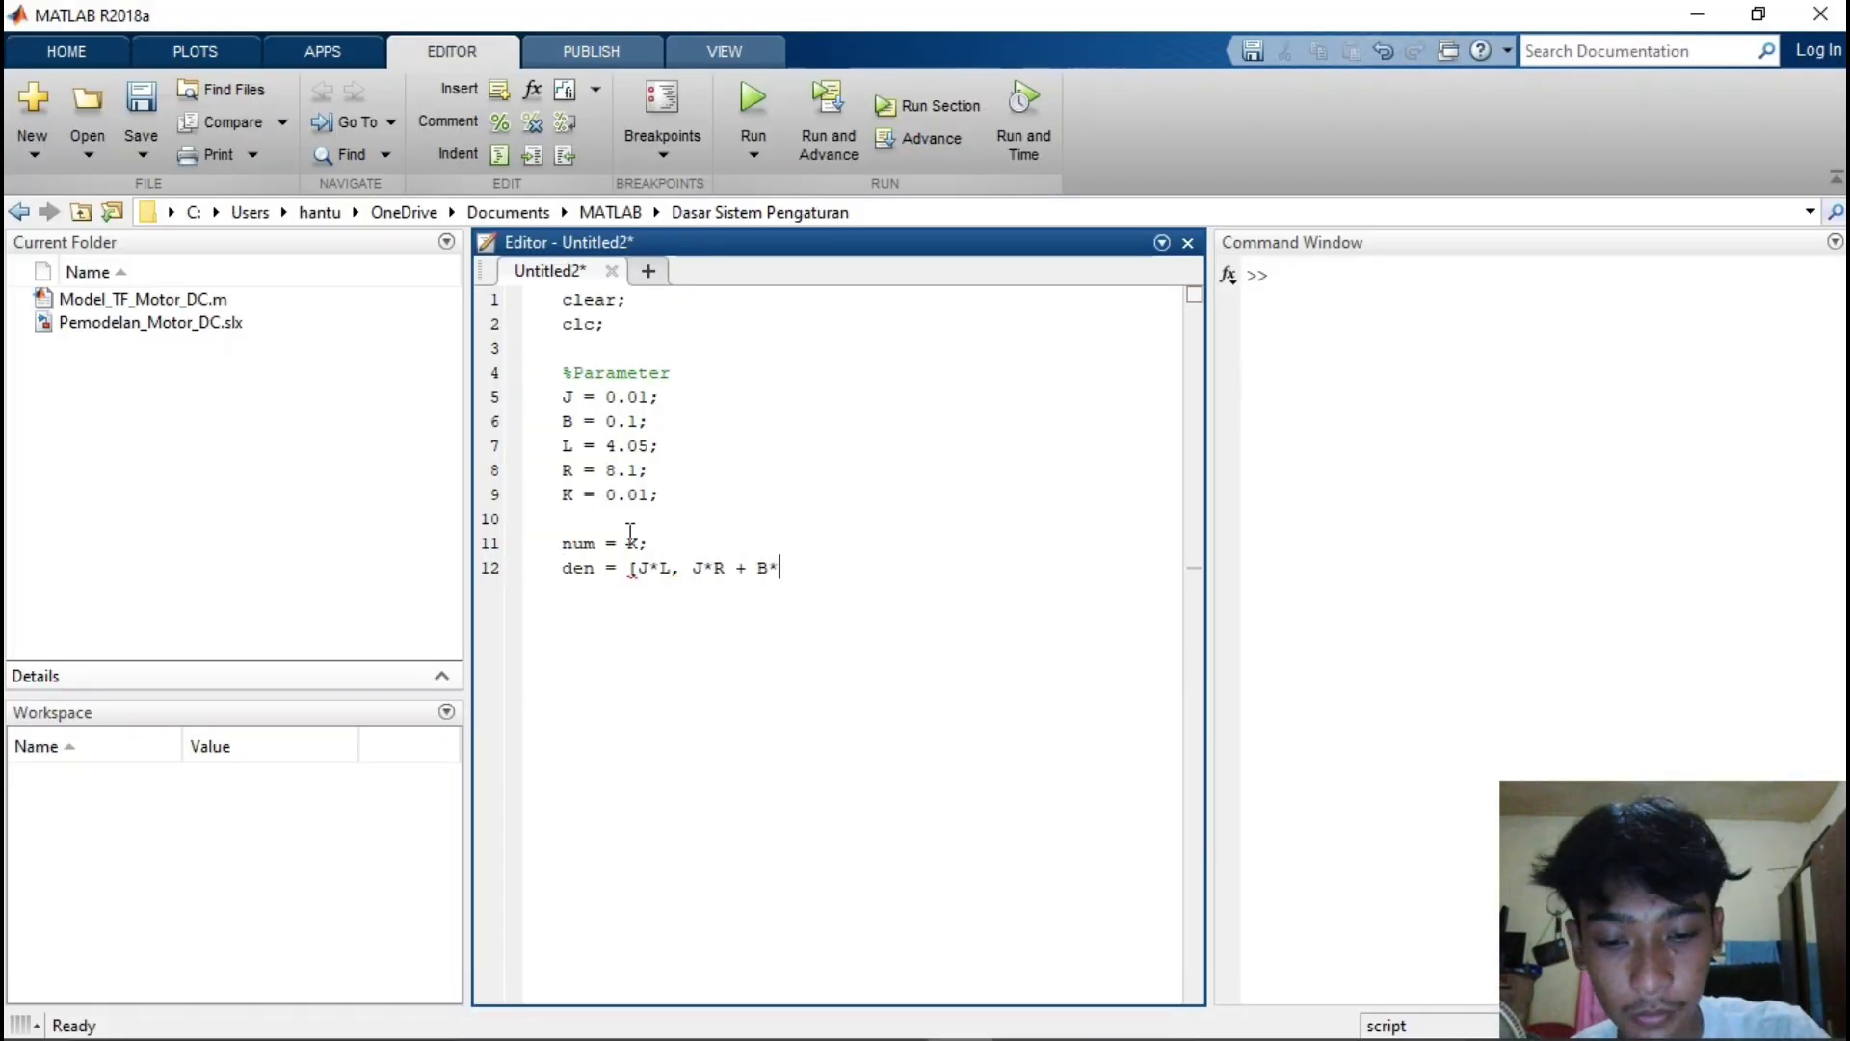
text(R + )
text(K^2];)
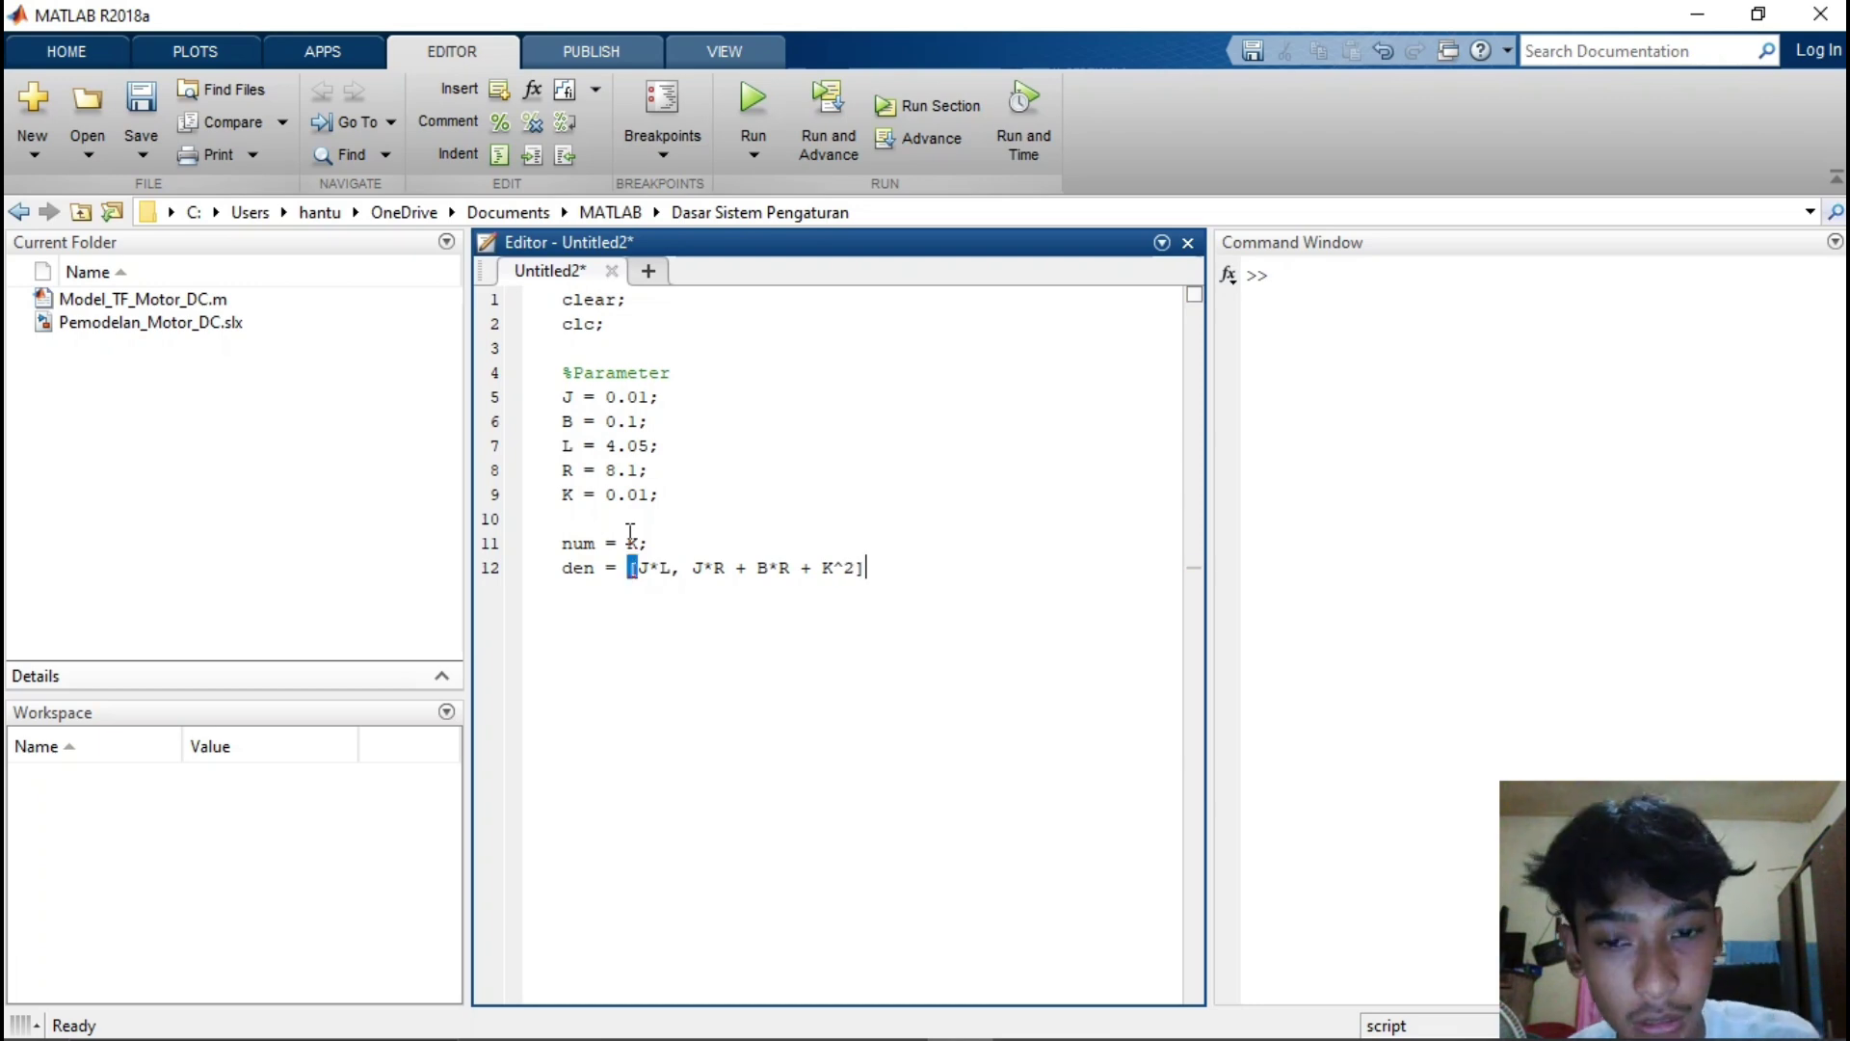
click(771, 569)
text(*L, B)
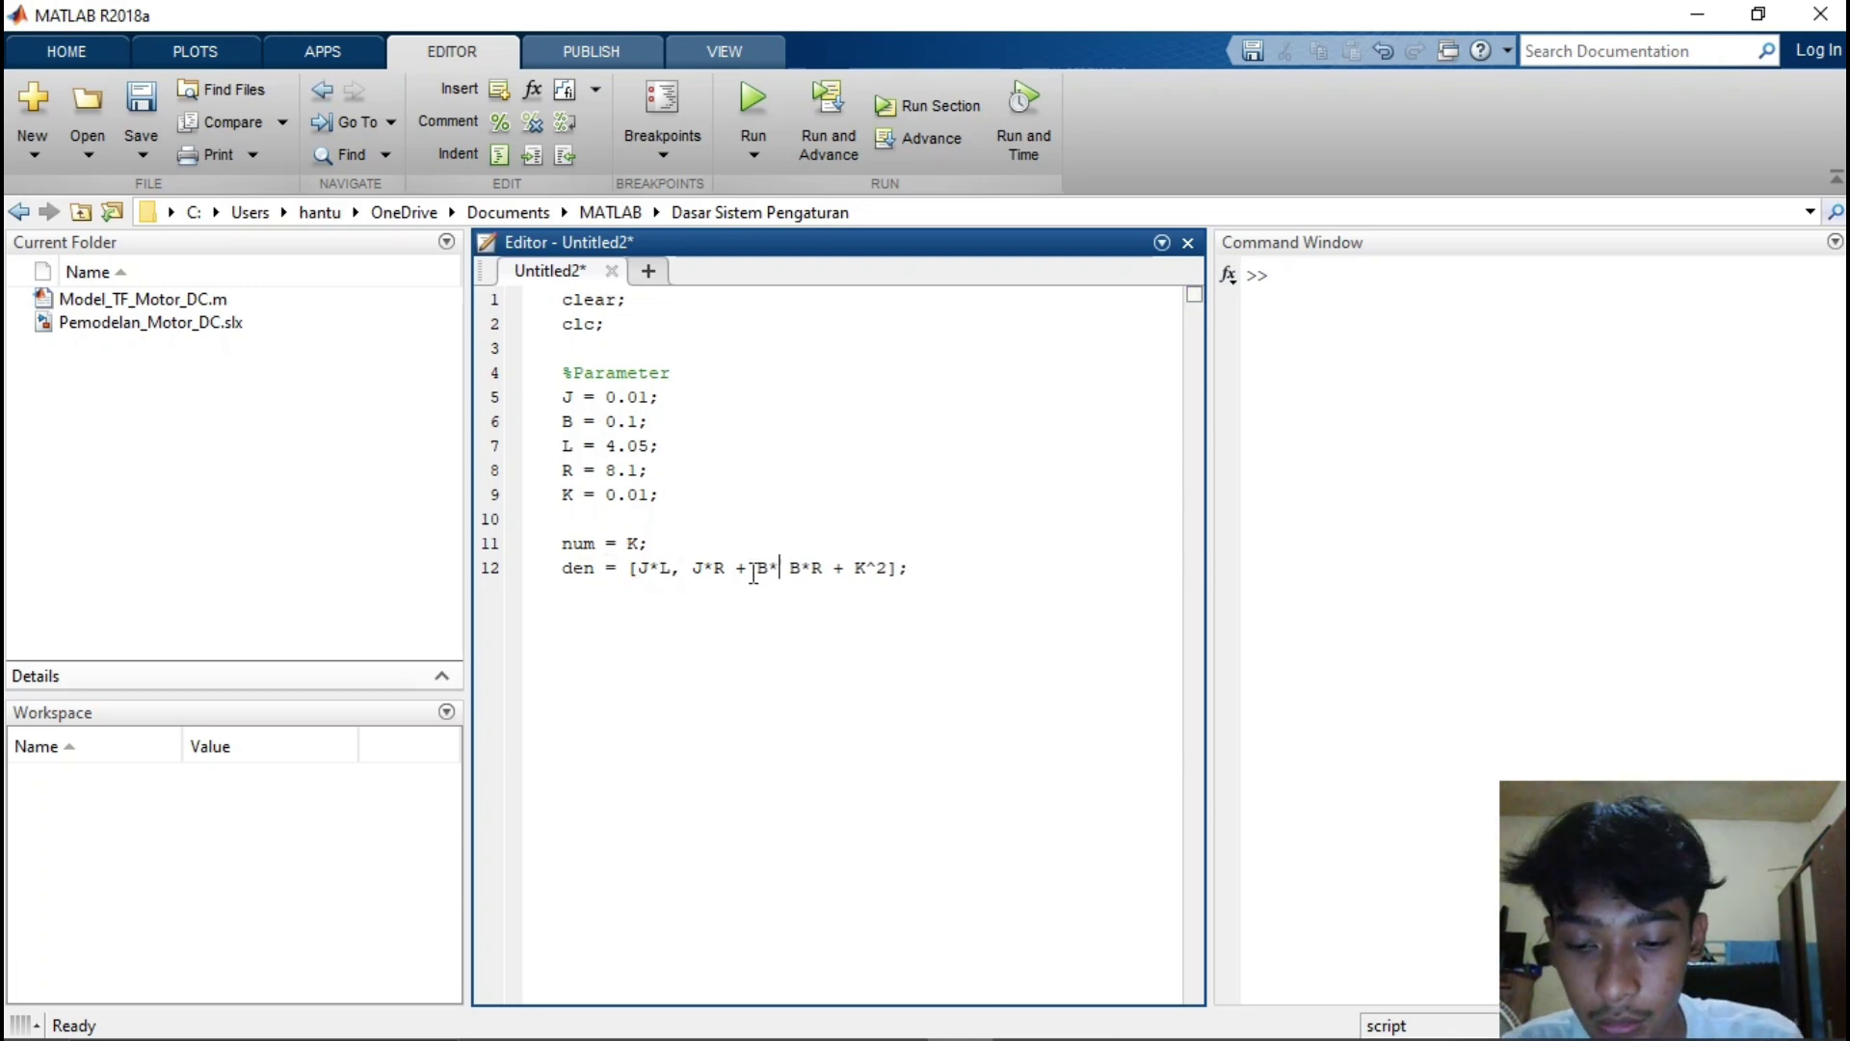
Add a line after the denominator that builds the transfer function, Gs = tf(num,den), without a semicolon
click(945, 572)
key(Return)
text(Gs  = tf(num,den))
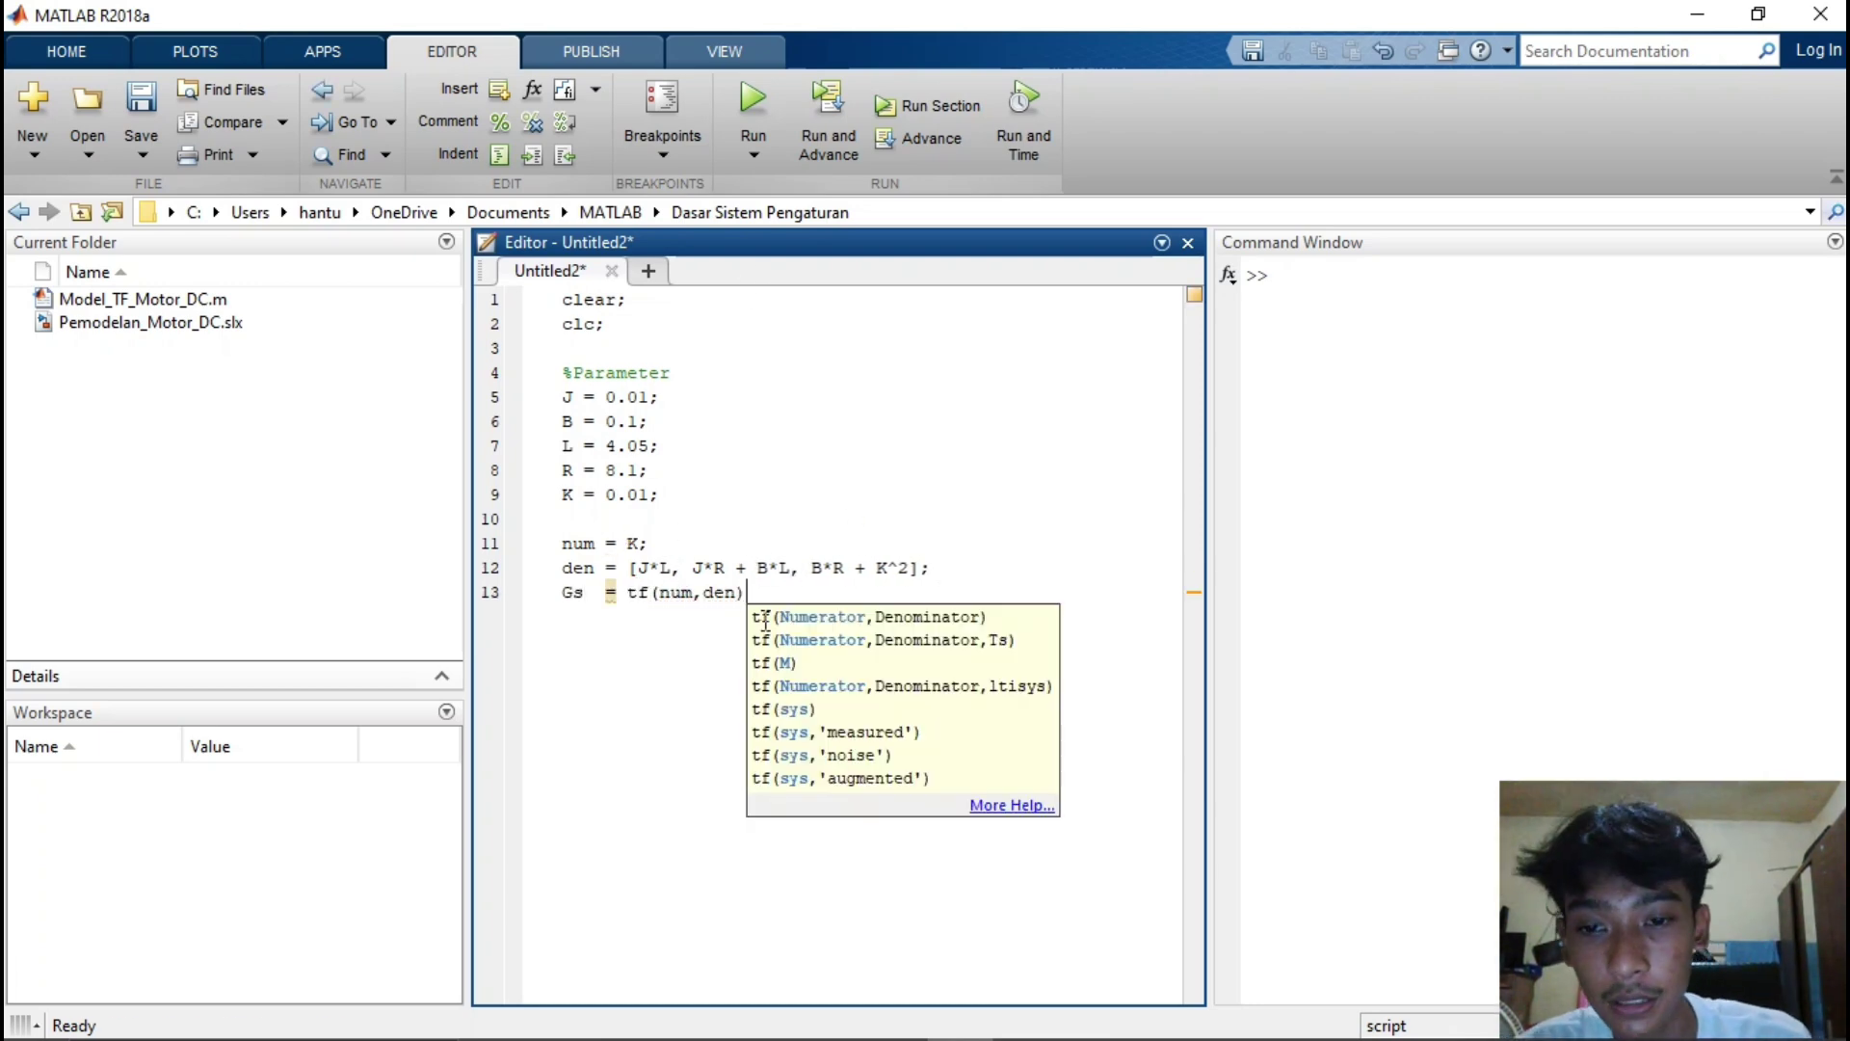
Save the script as PTS_PART_2_SistemOpenLoop_Tanpa_PID in the Dasar Sistem Pengaturan folder
key(ctrl+s)
key(BackSpace)
text(PTS)
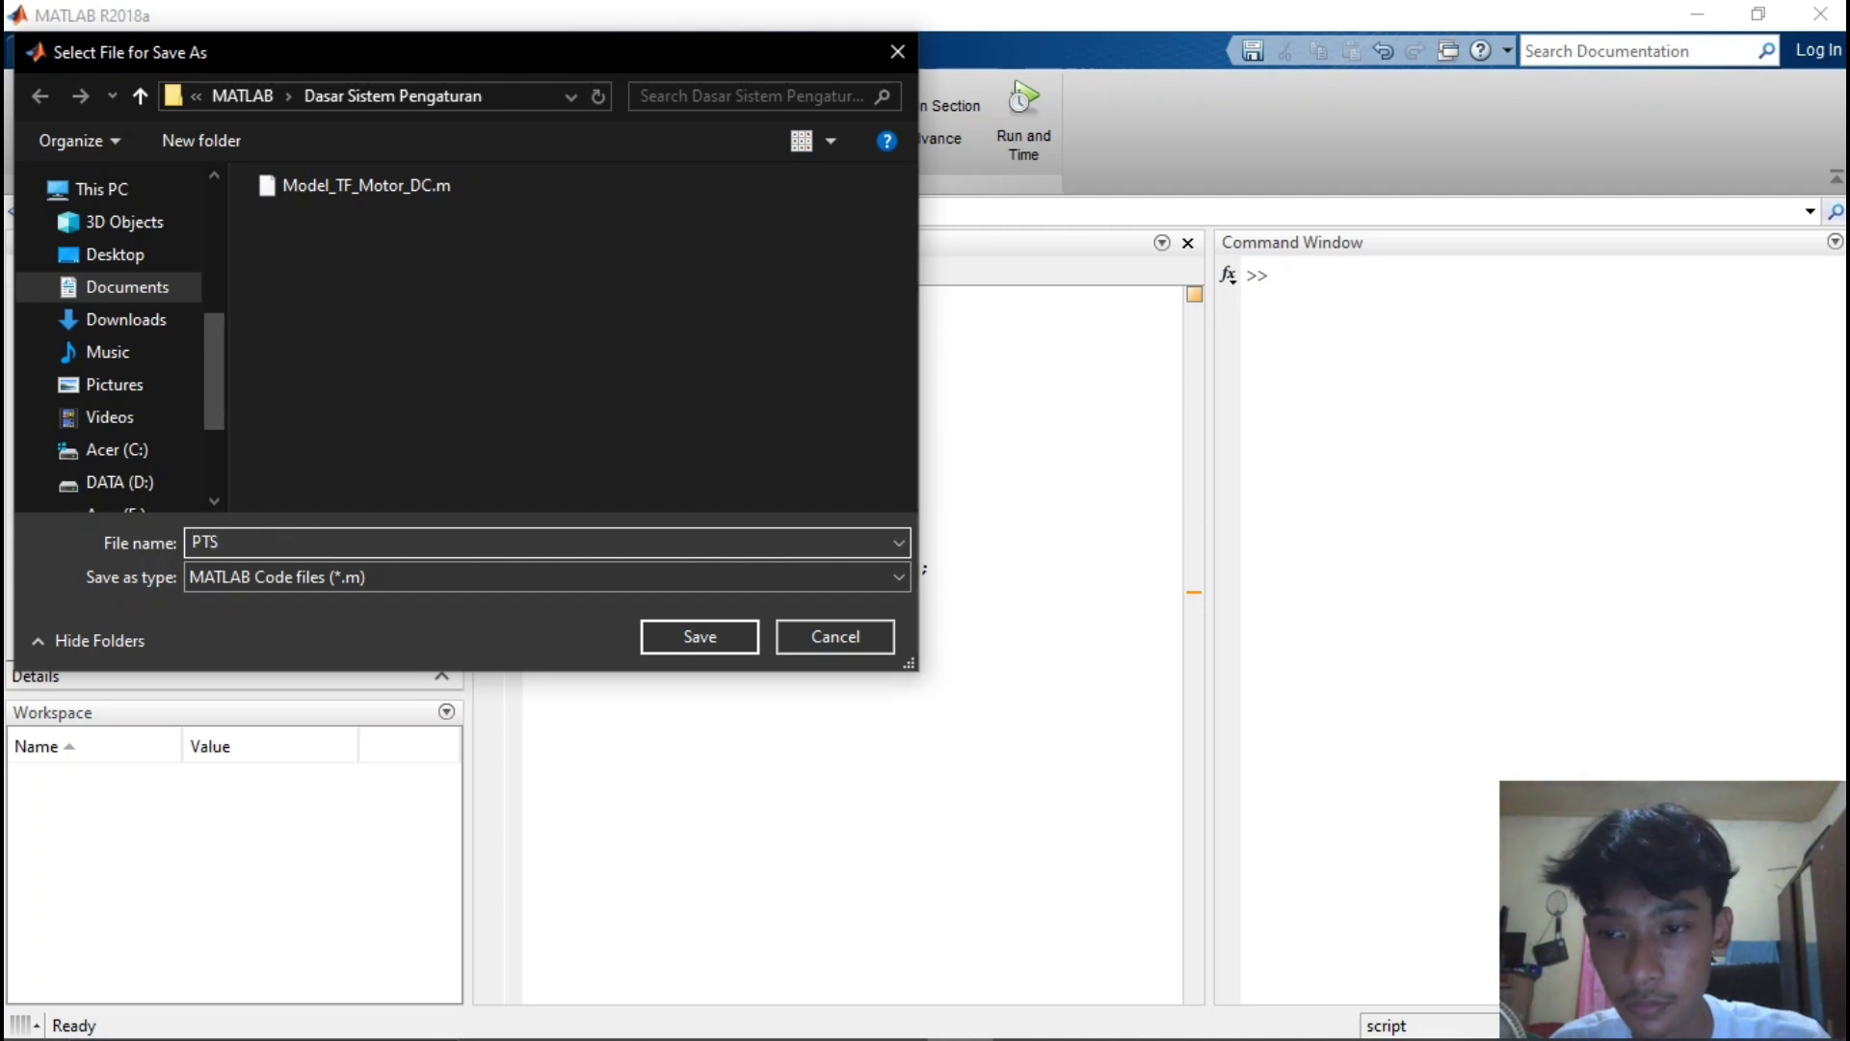
text(_PART_2_SistemOpenLoop_Tanpa_PID)
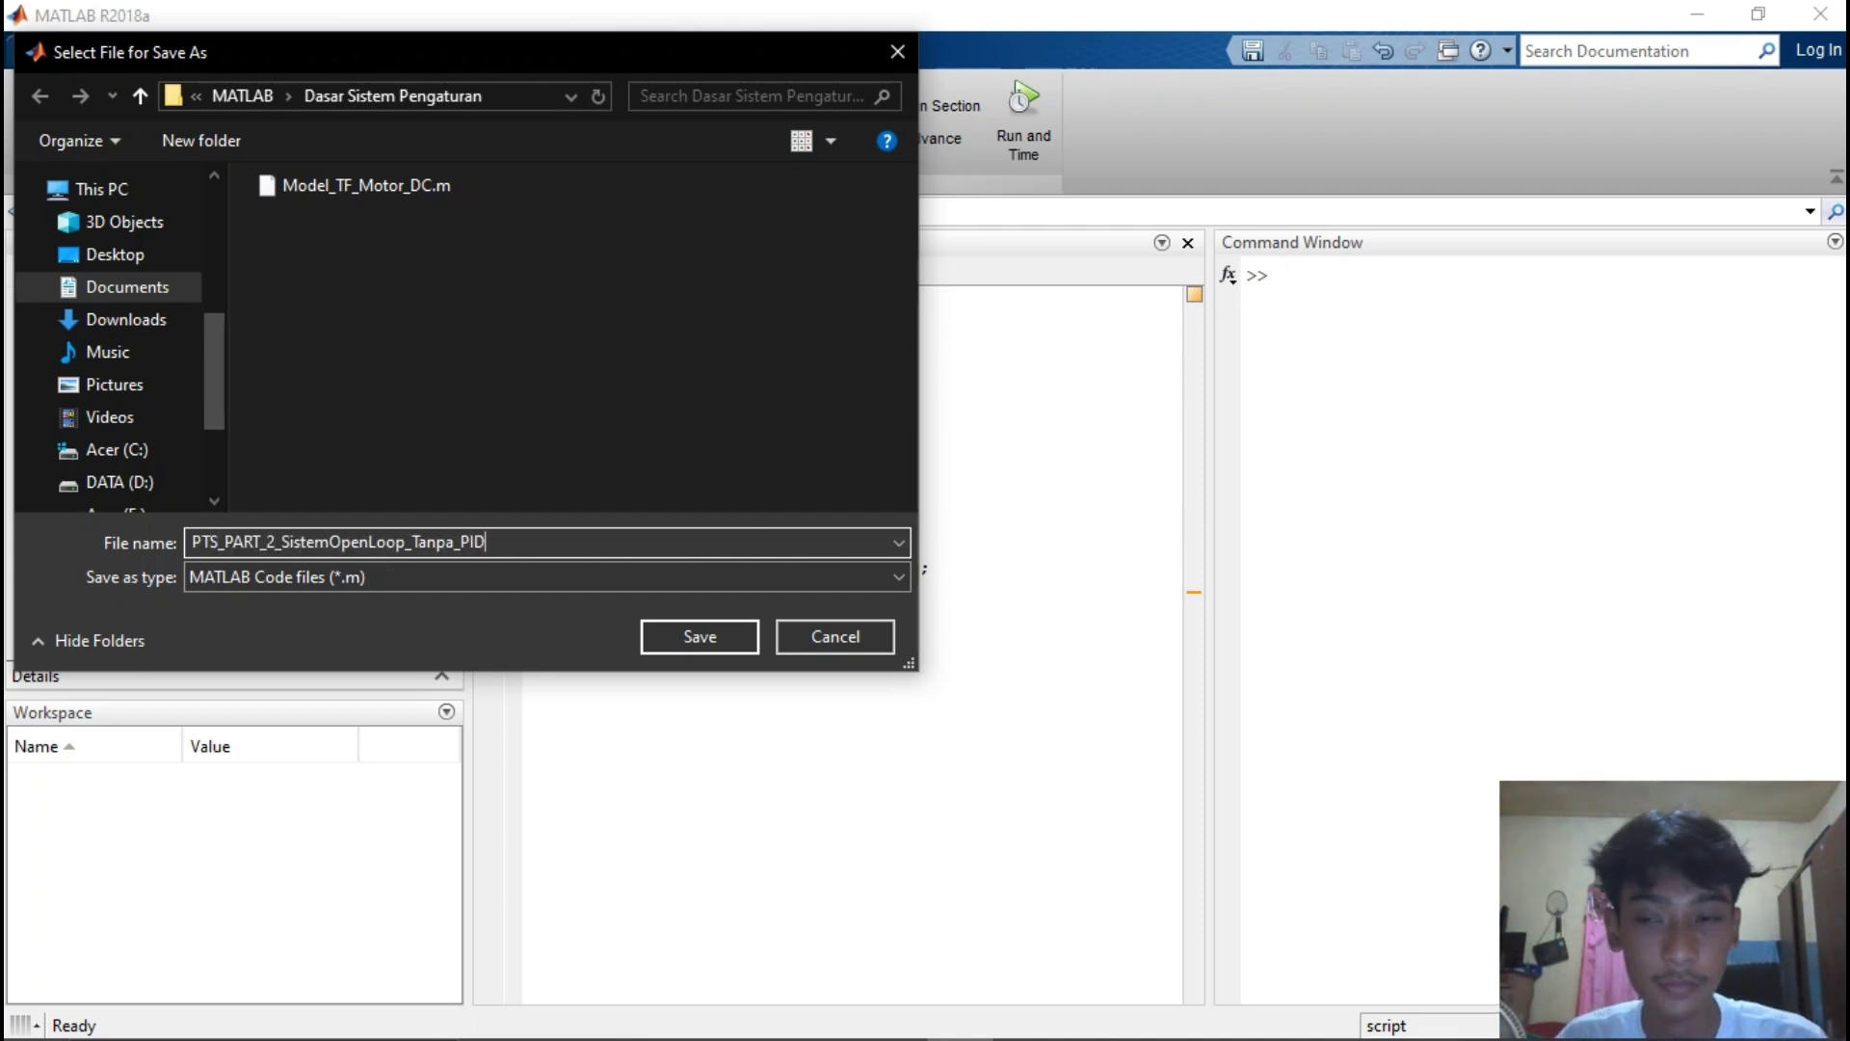
key(Return)
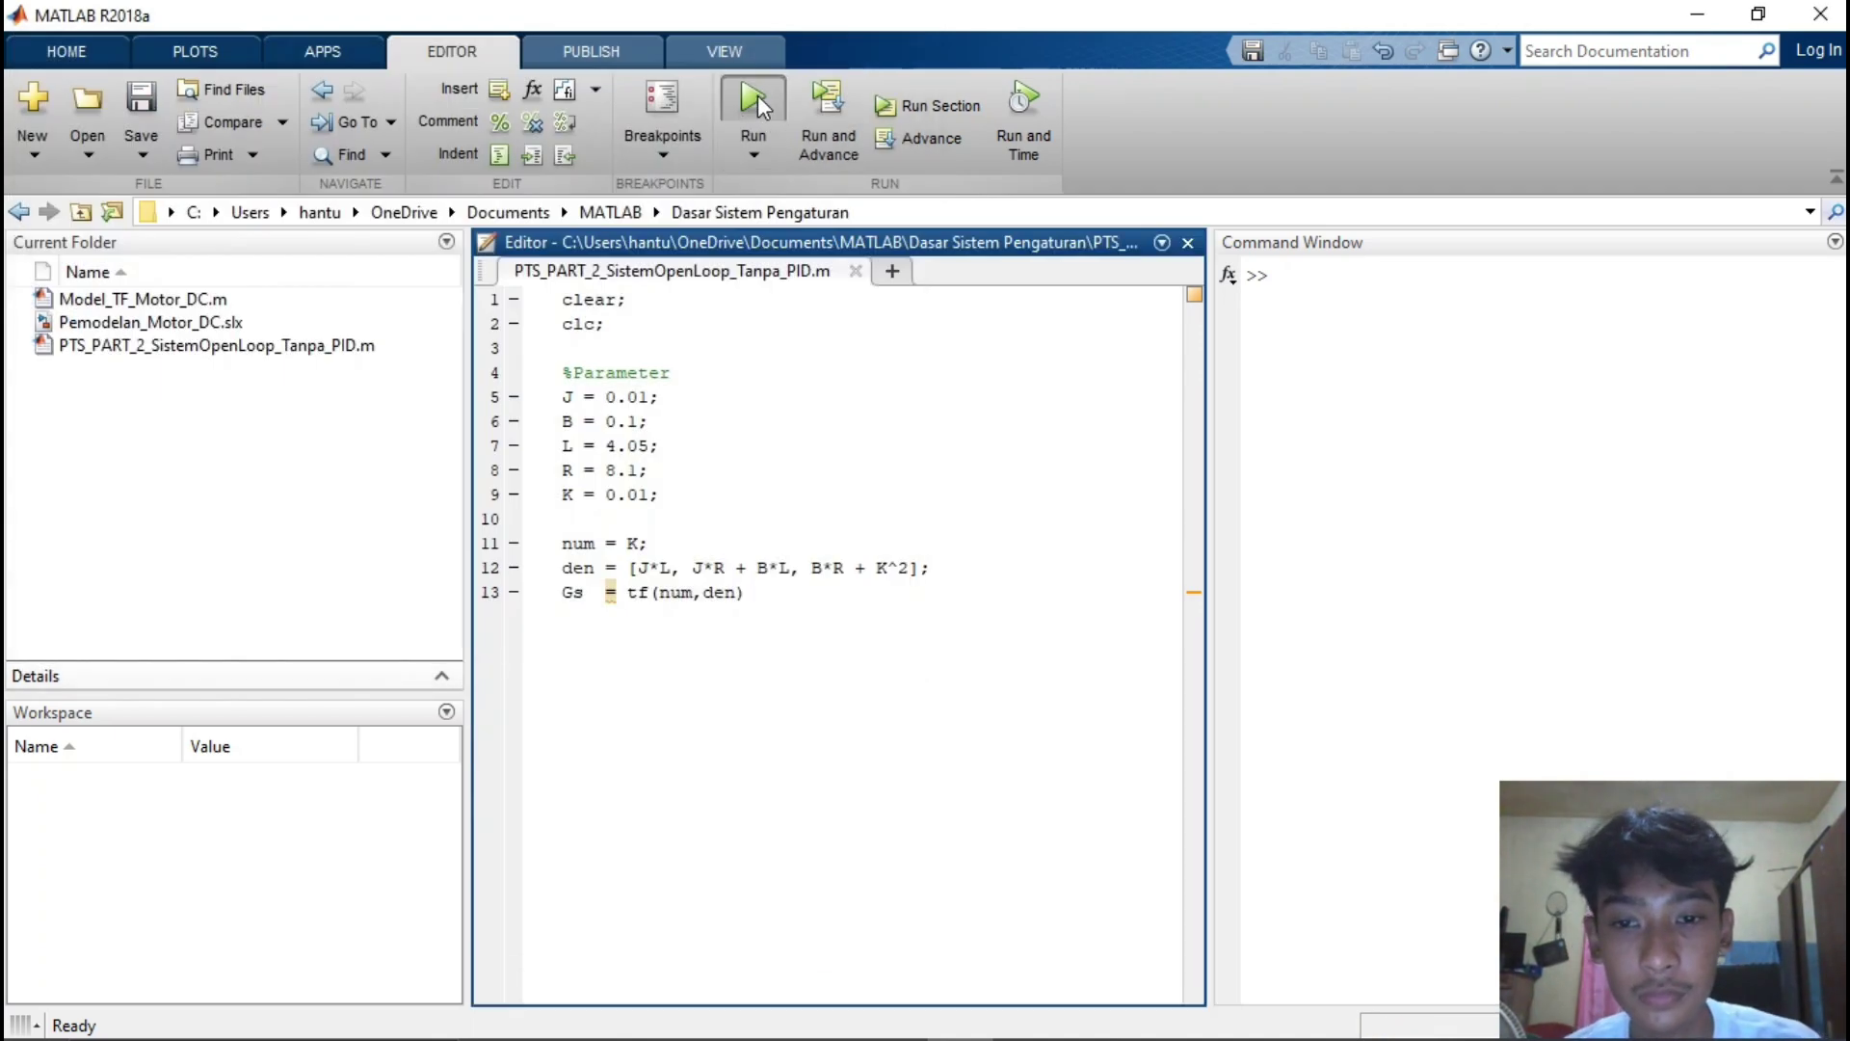
Run the script and examine the transfer function Gs it outputs
click(757, 95)
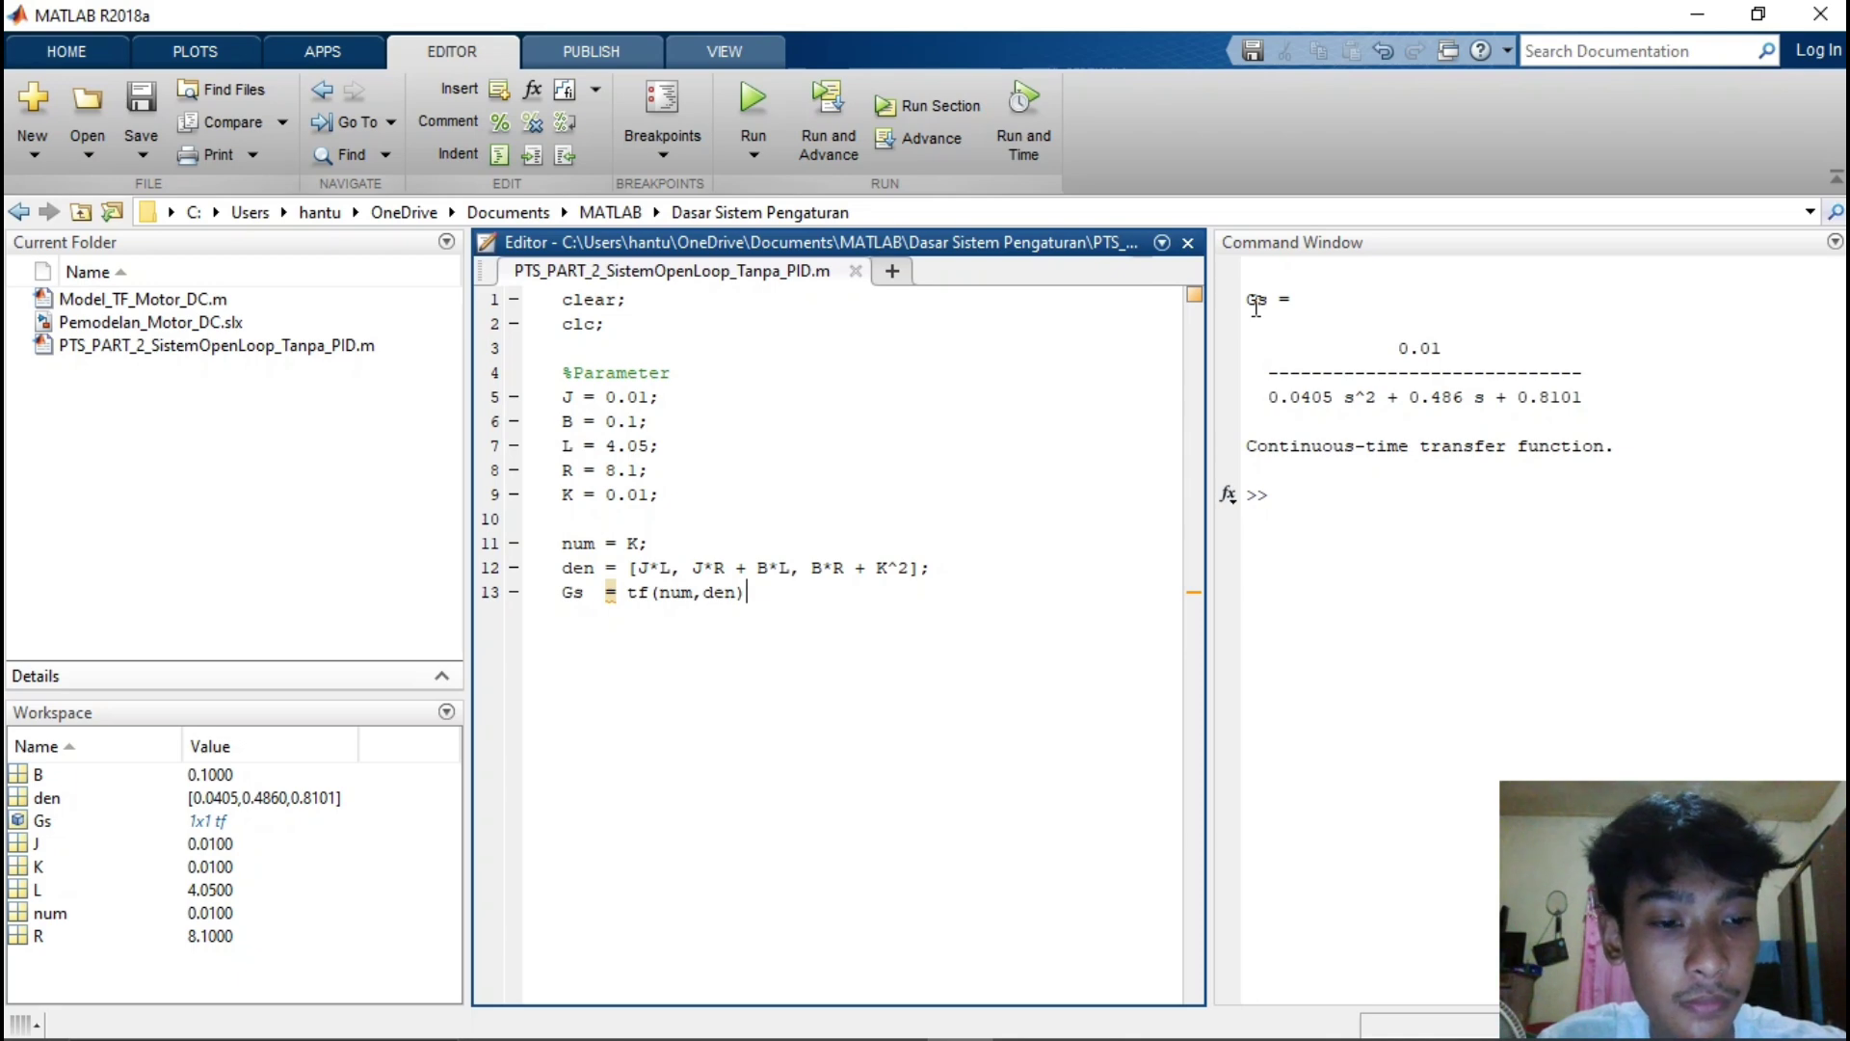
drag(1256, 307, 1555, 424)
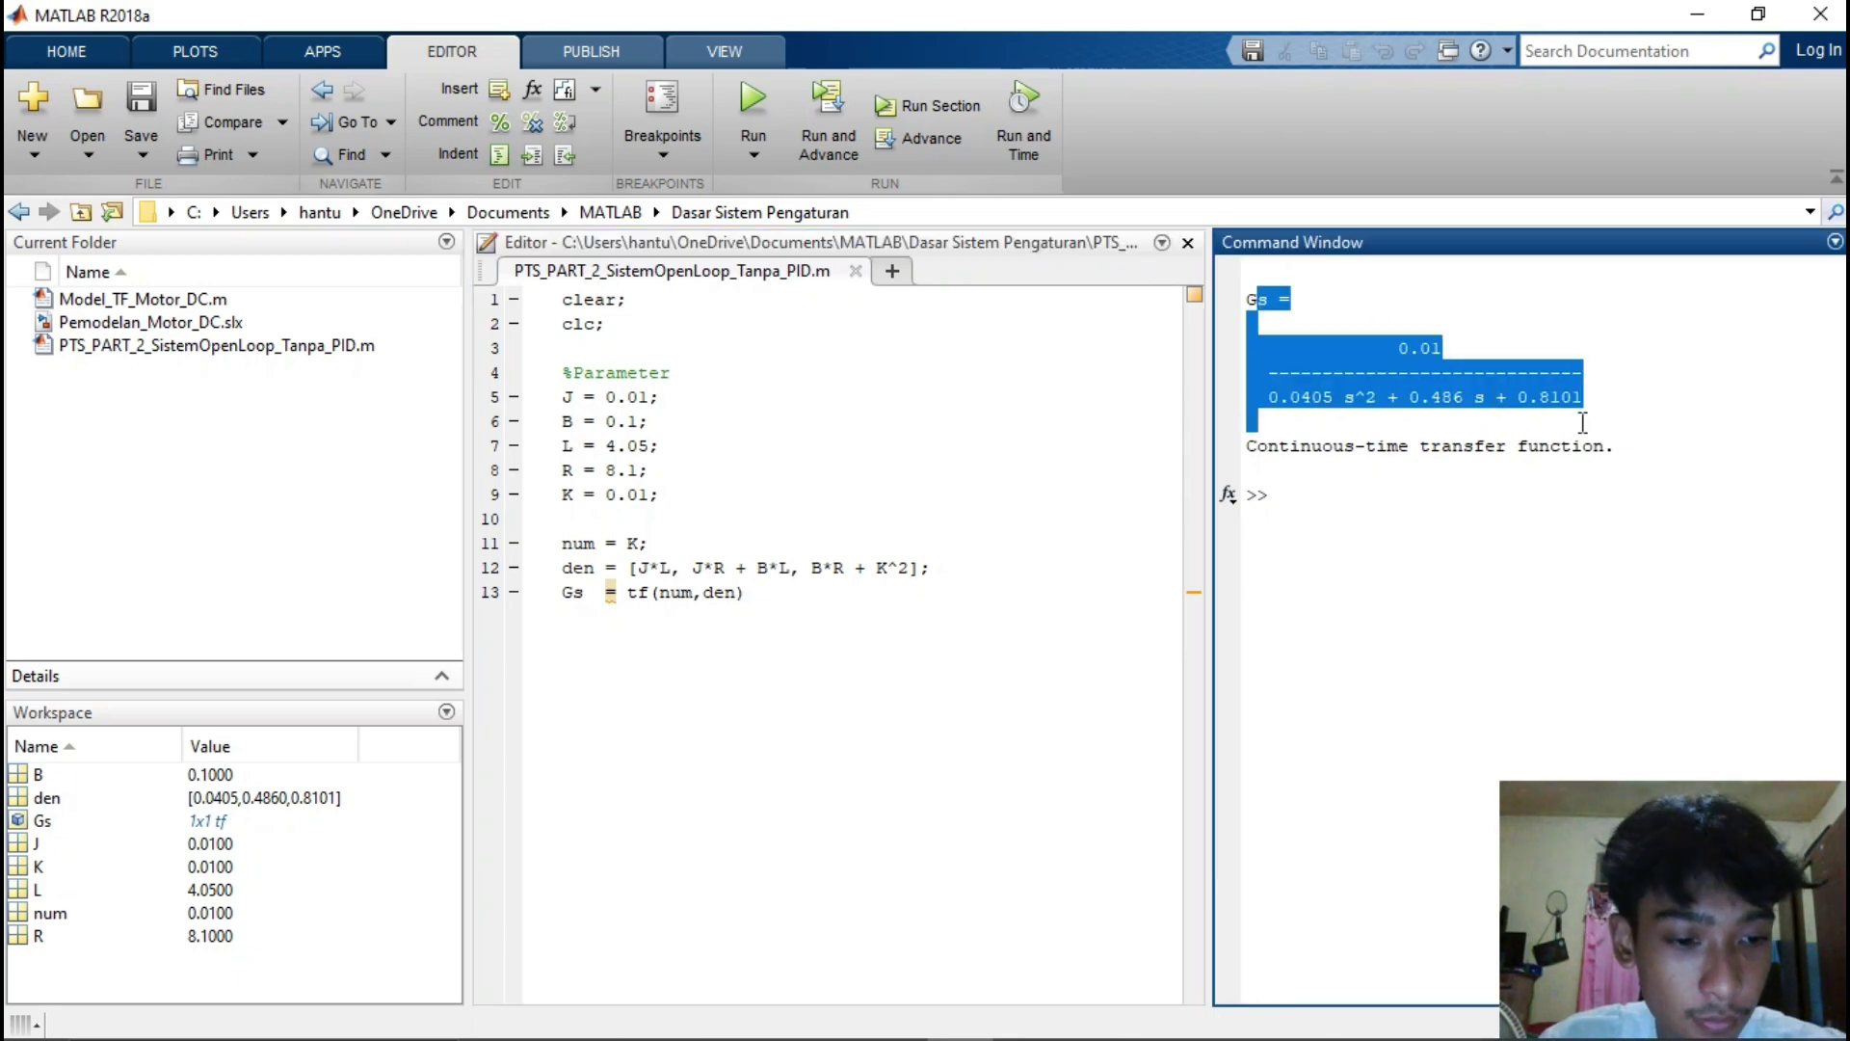
click(1297, 370)
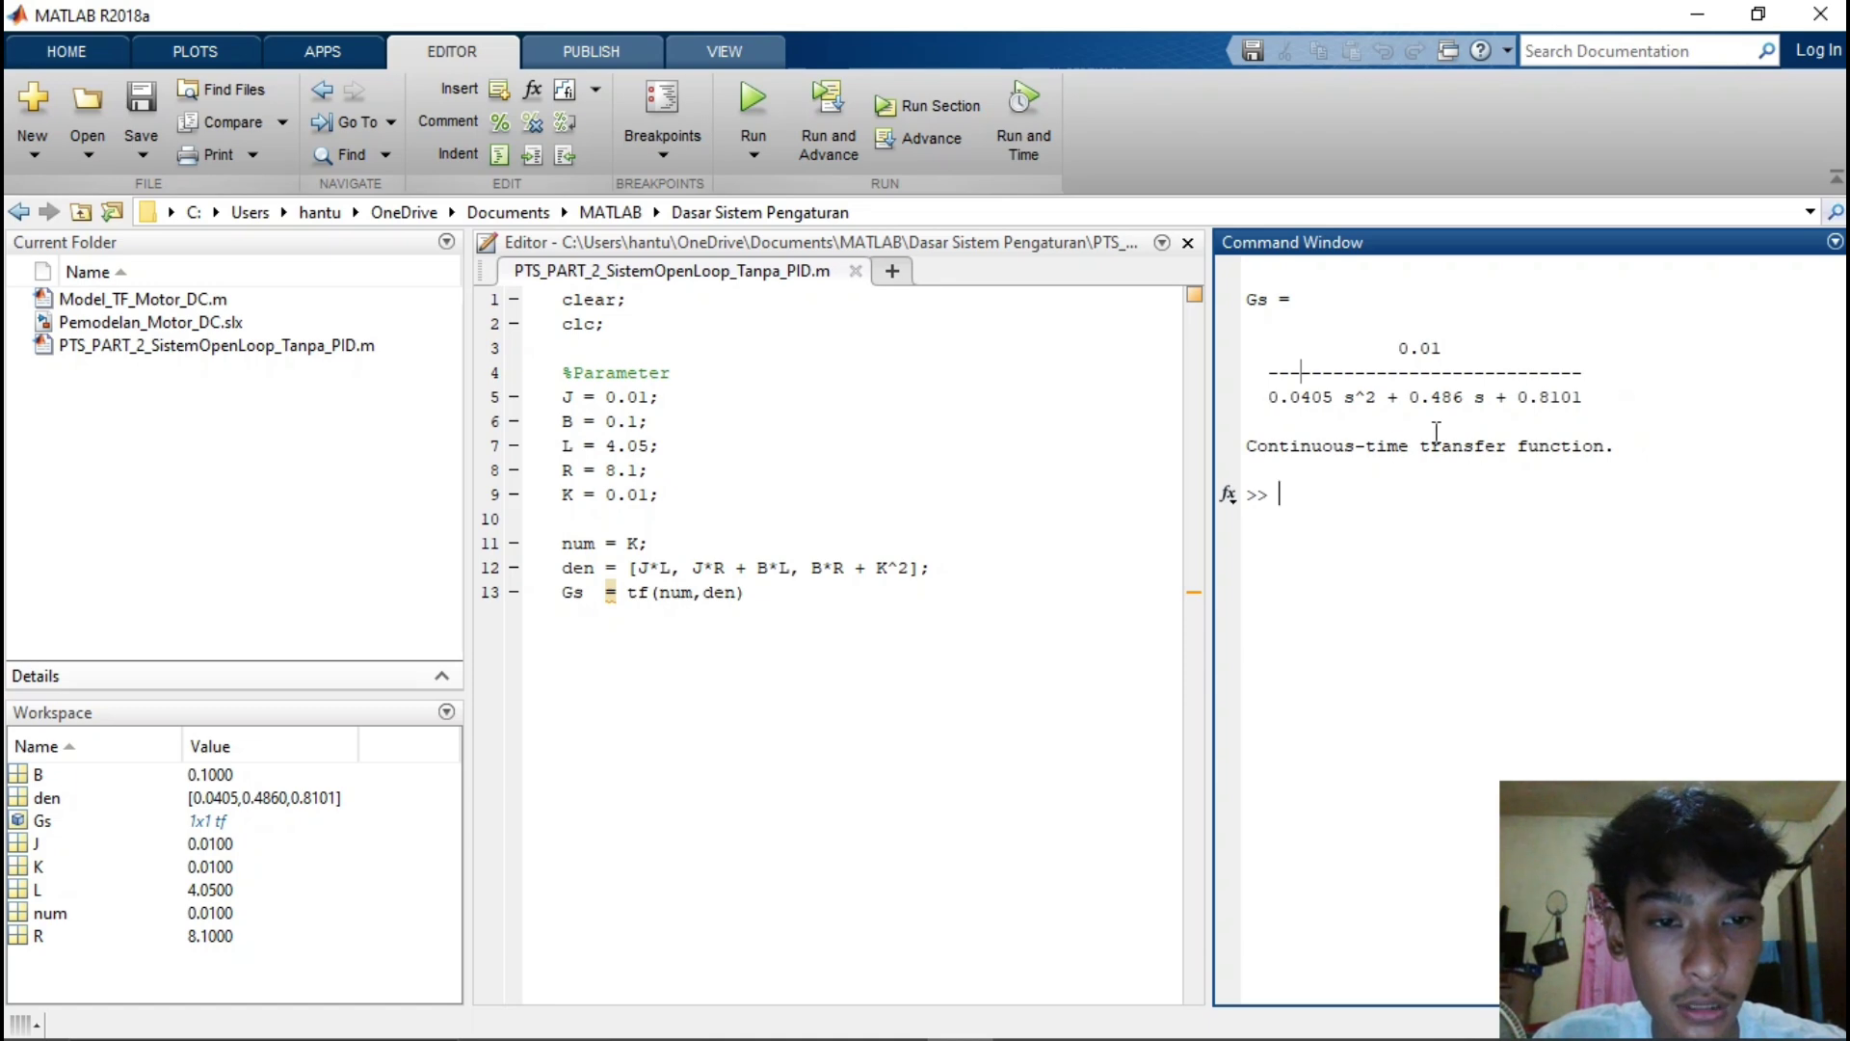
drag(1249, 299, 1583, 402)
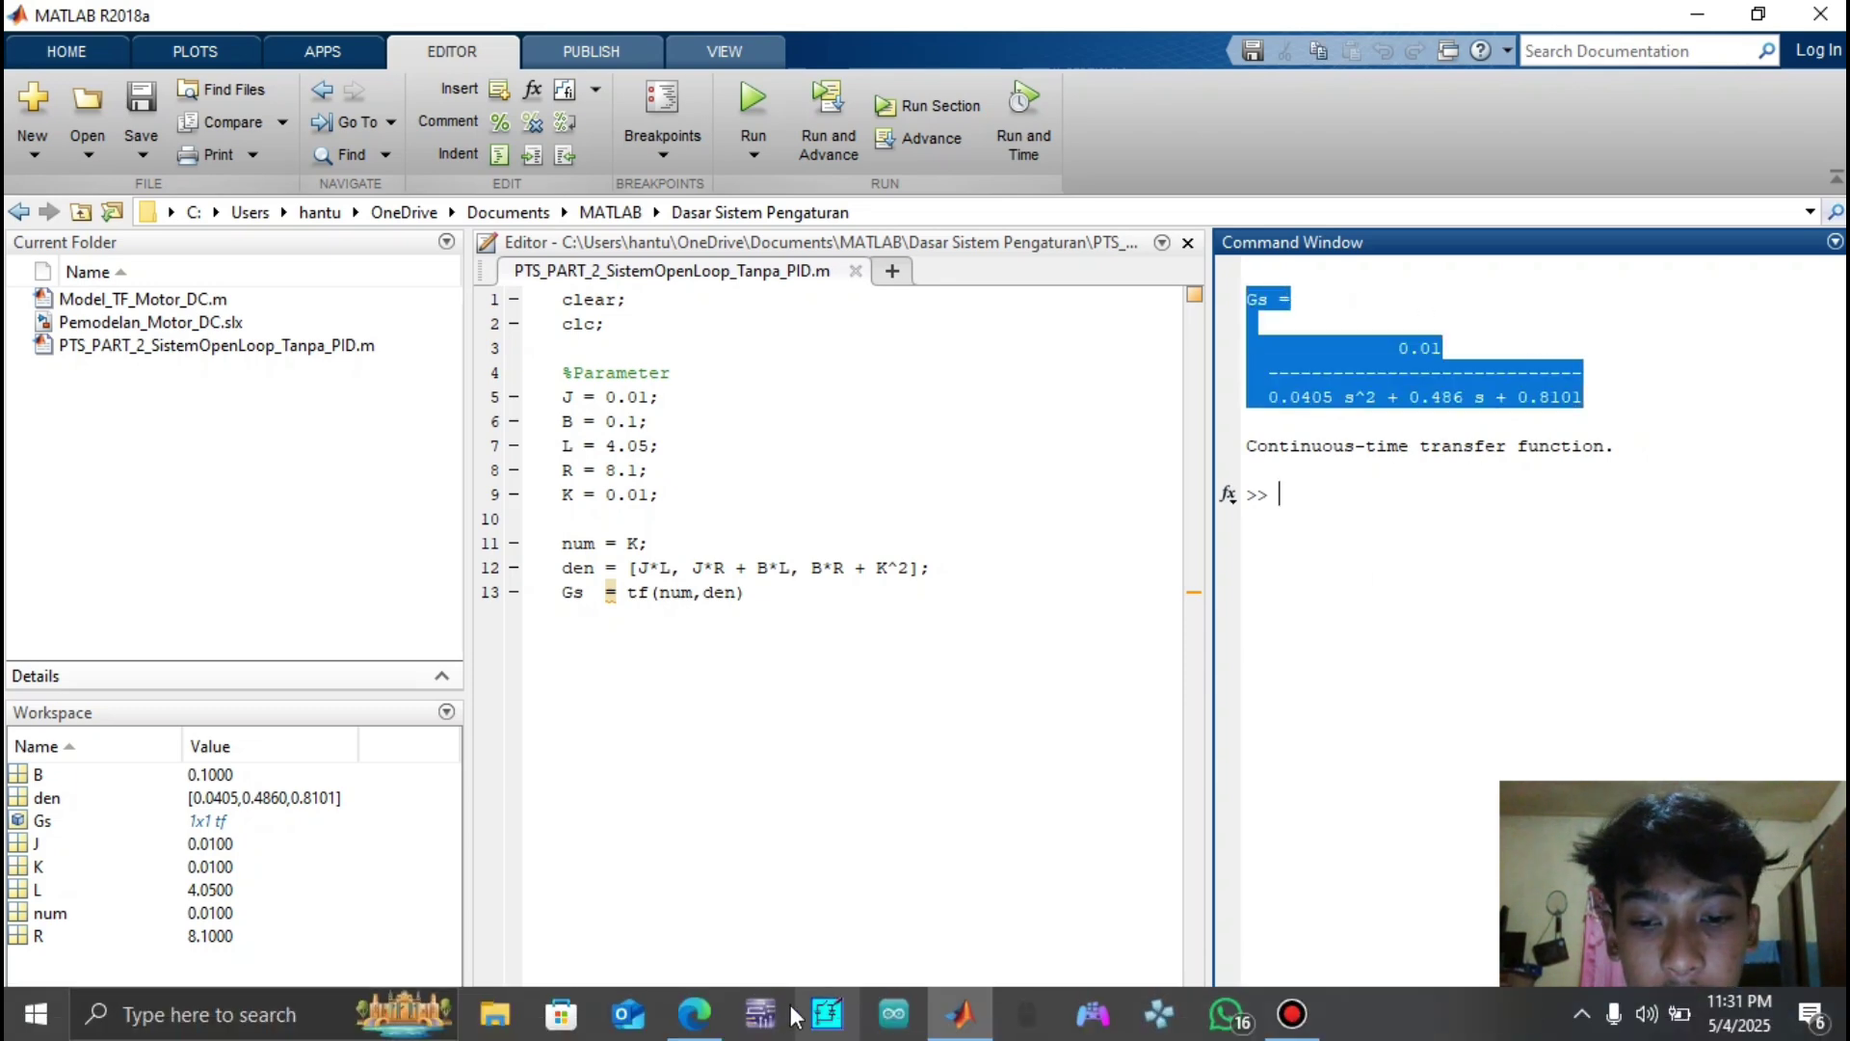
Compare the Gs output with the open-loop transfer function block in Gambar 3.5 of the journal PDF, and return to MATLAB
click(694, 1013)
scroll(1089, 713, down, 3)
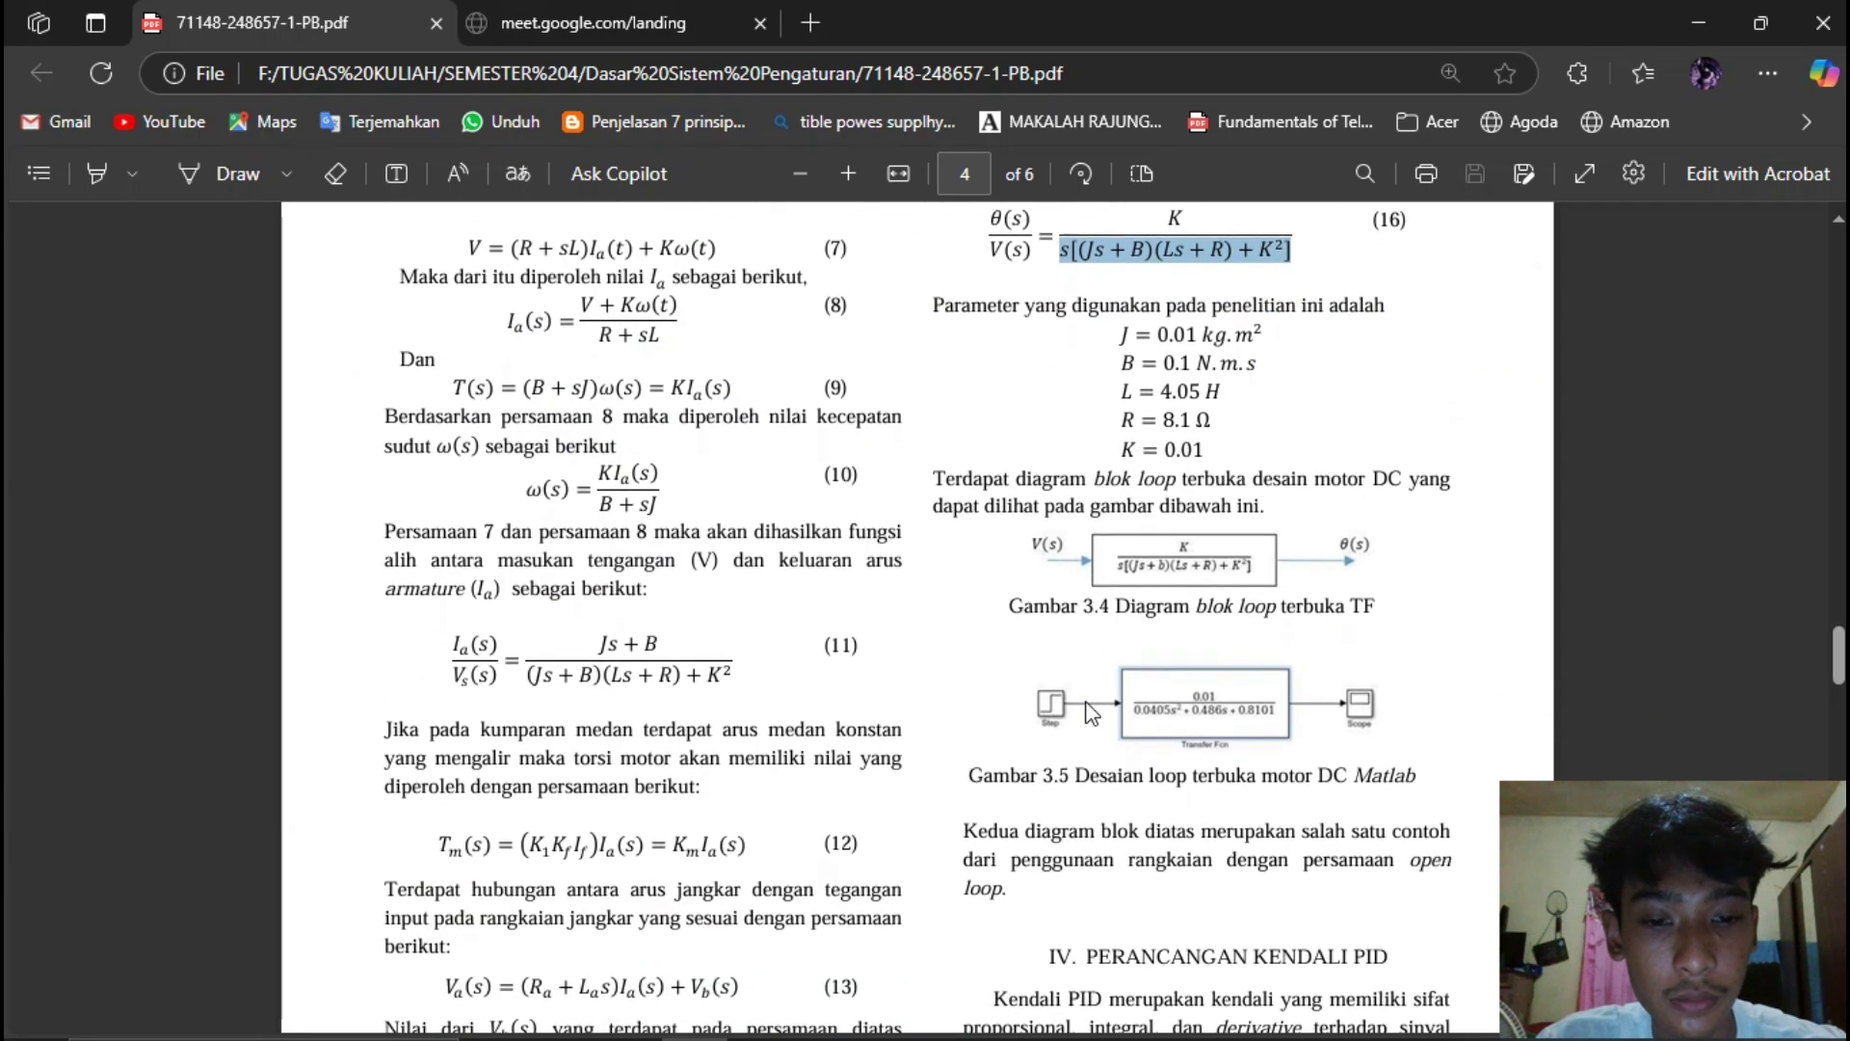
ctrl+scroll(1274, 512, up, 3)
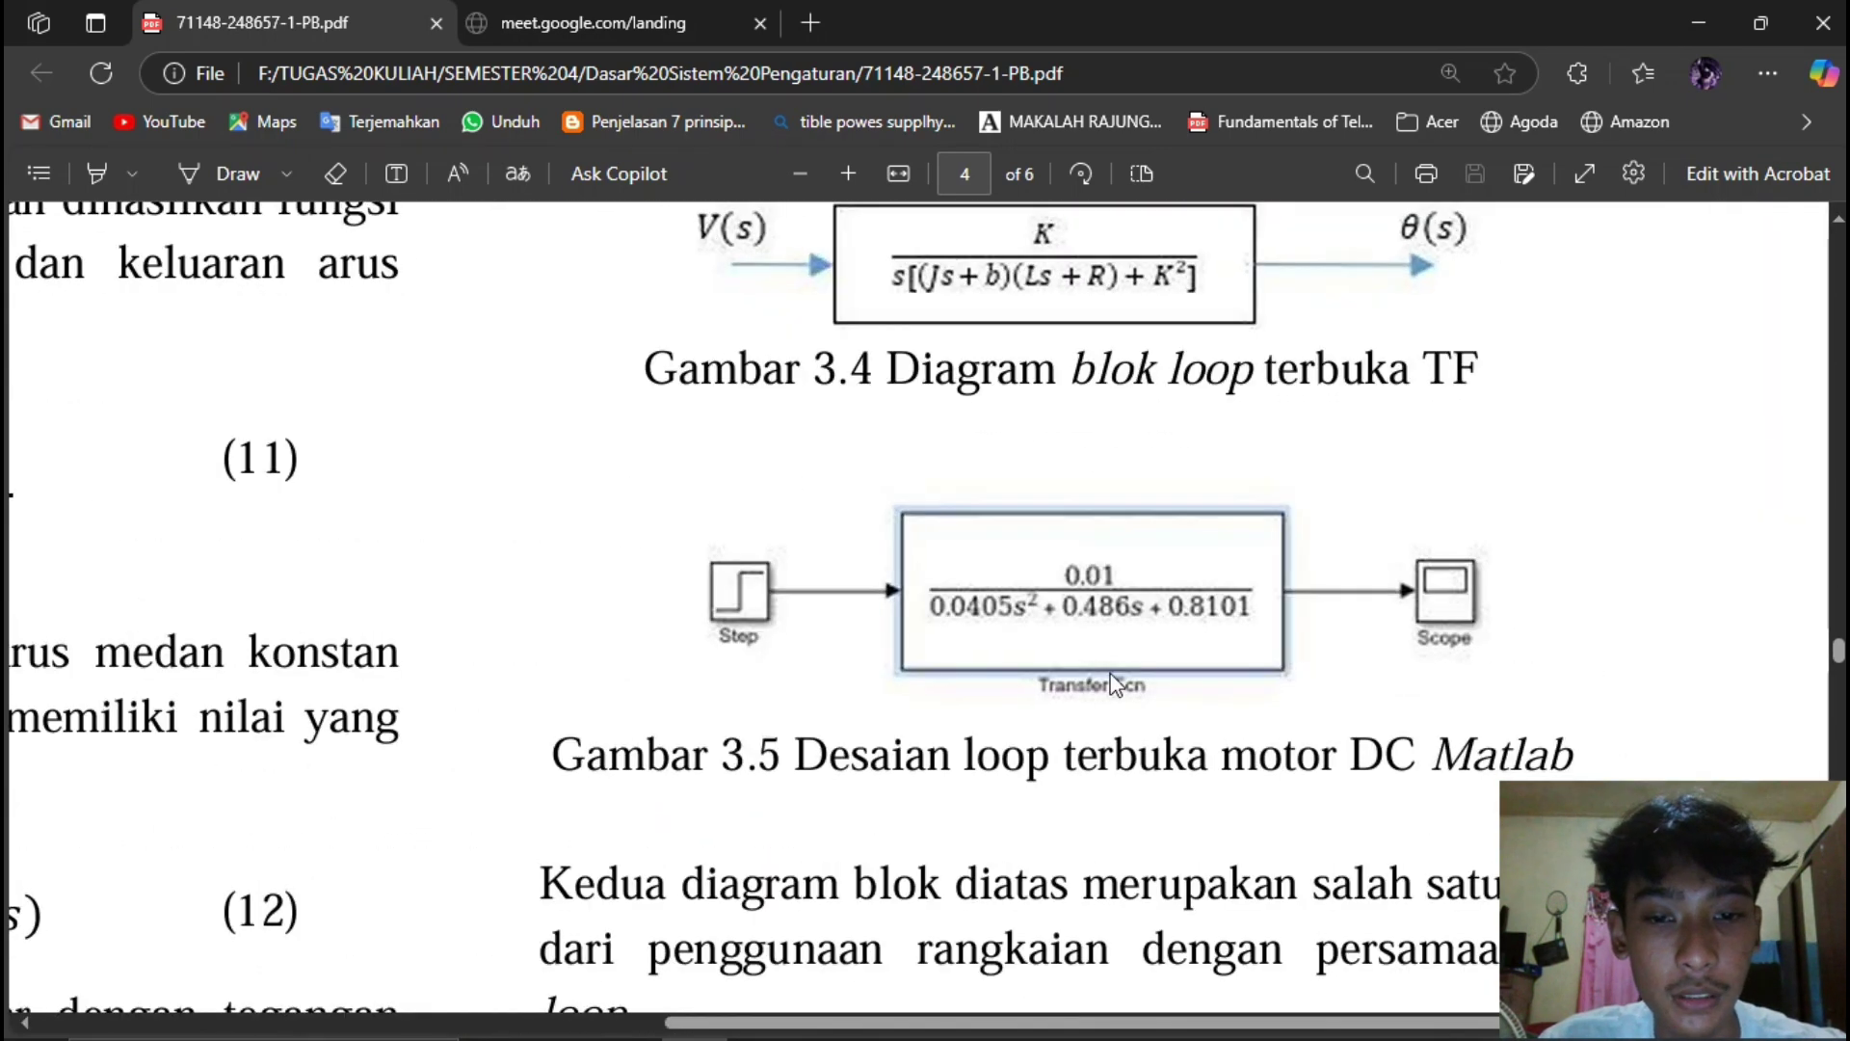
scroll(1115, 682, down, 1)
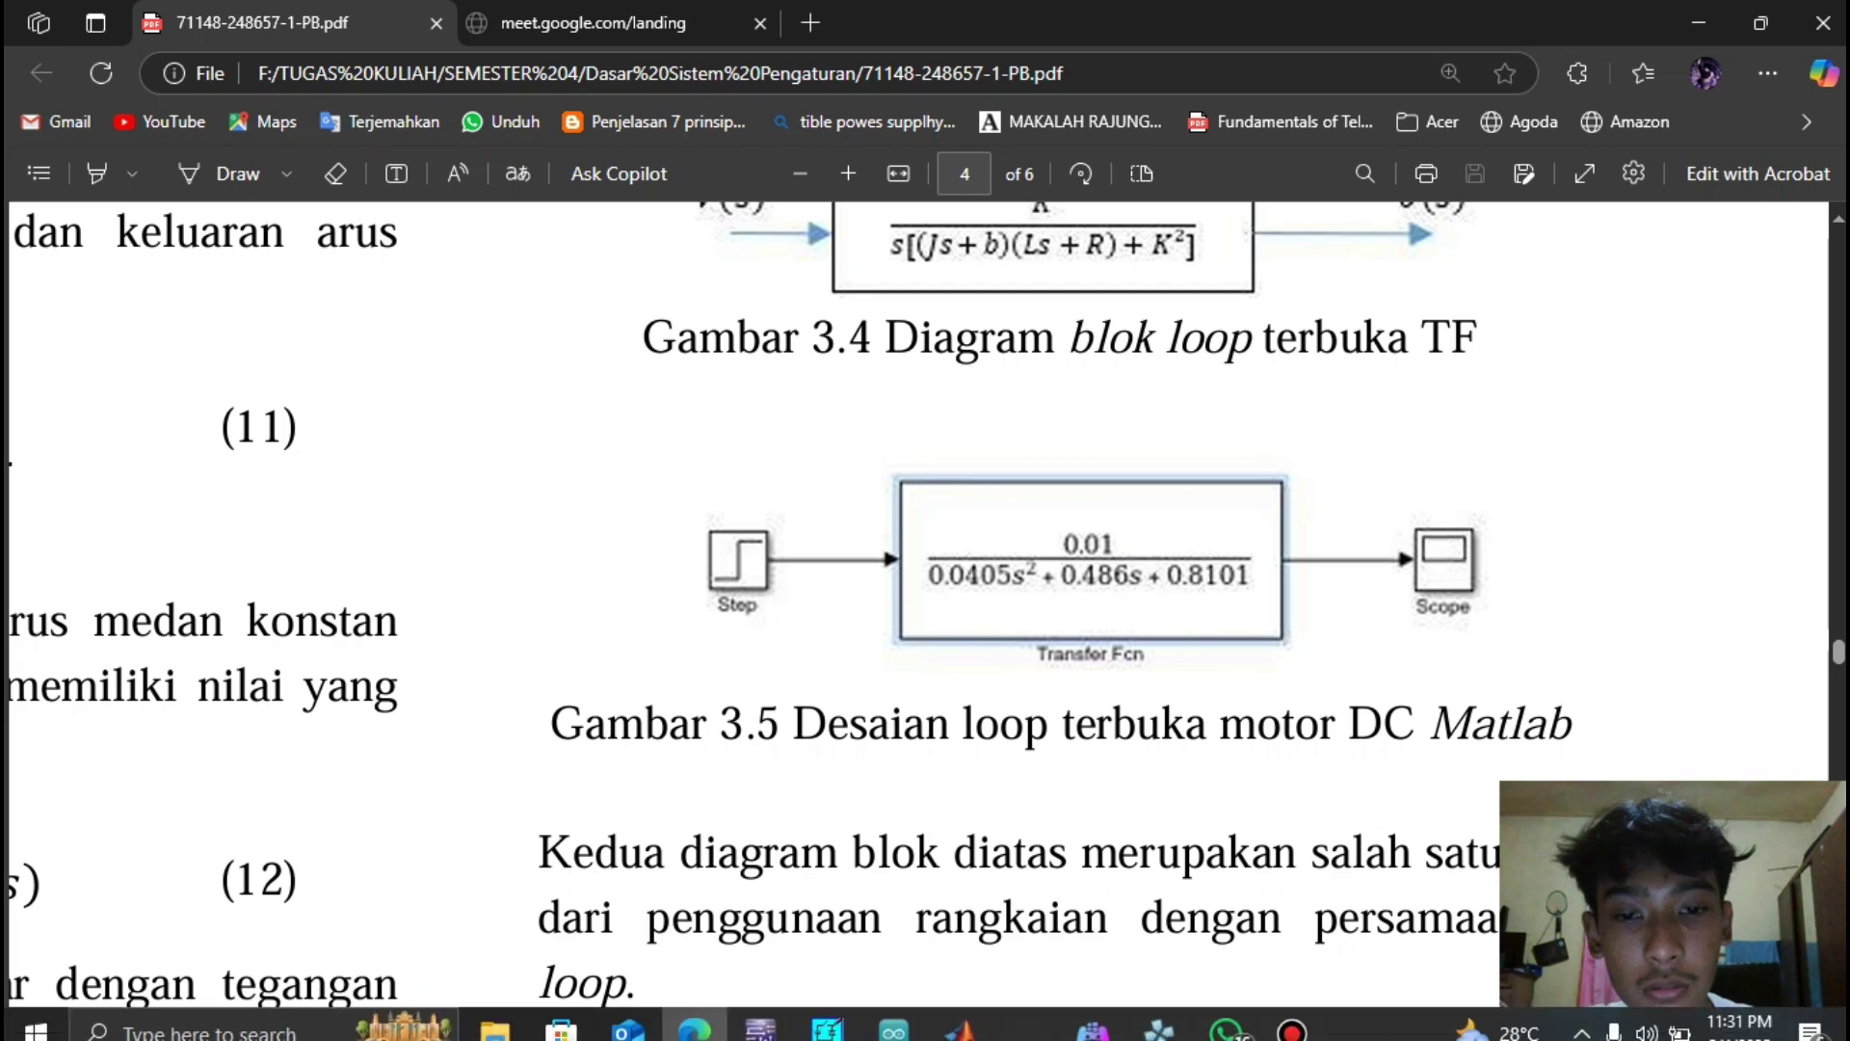
click(967, 1016)
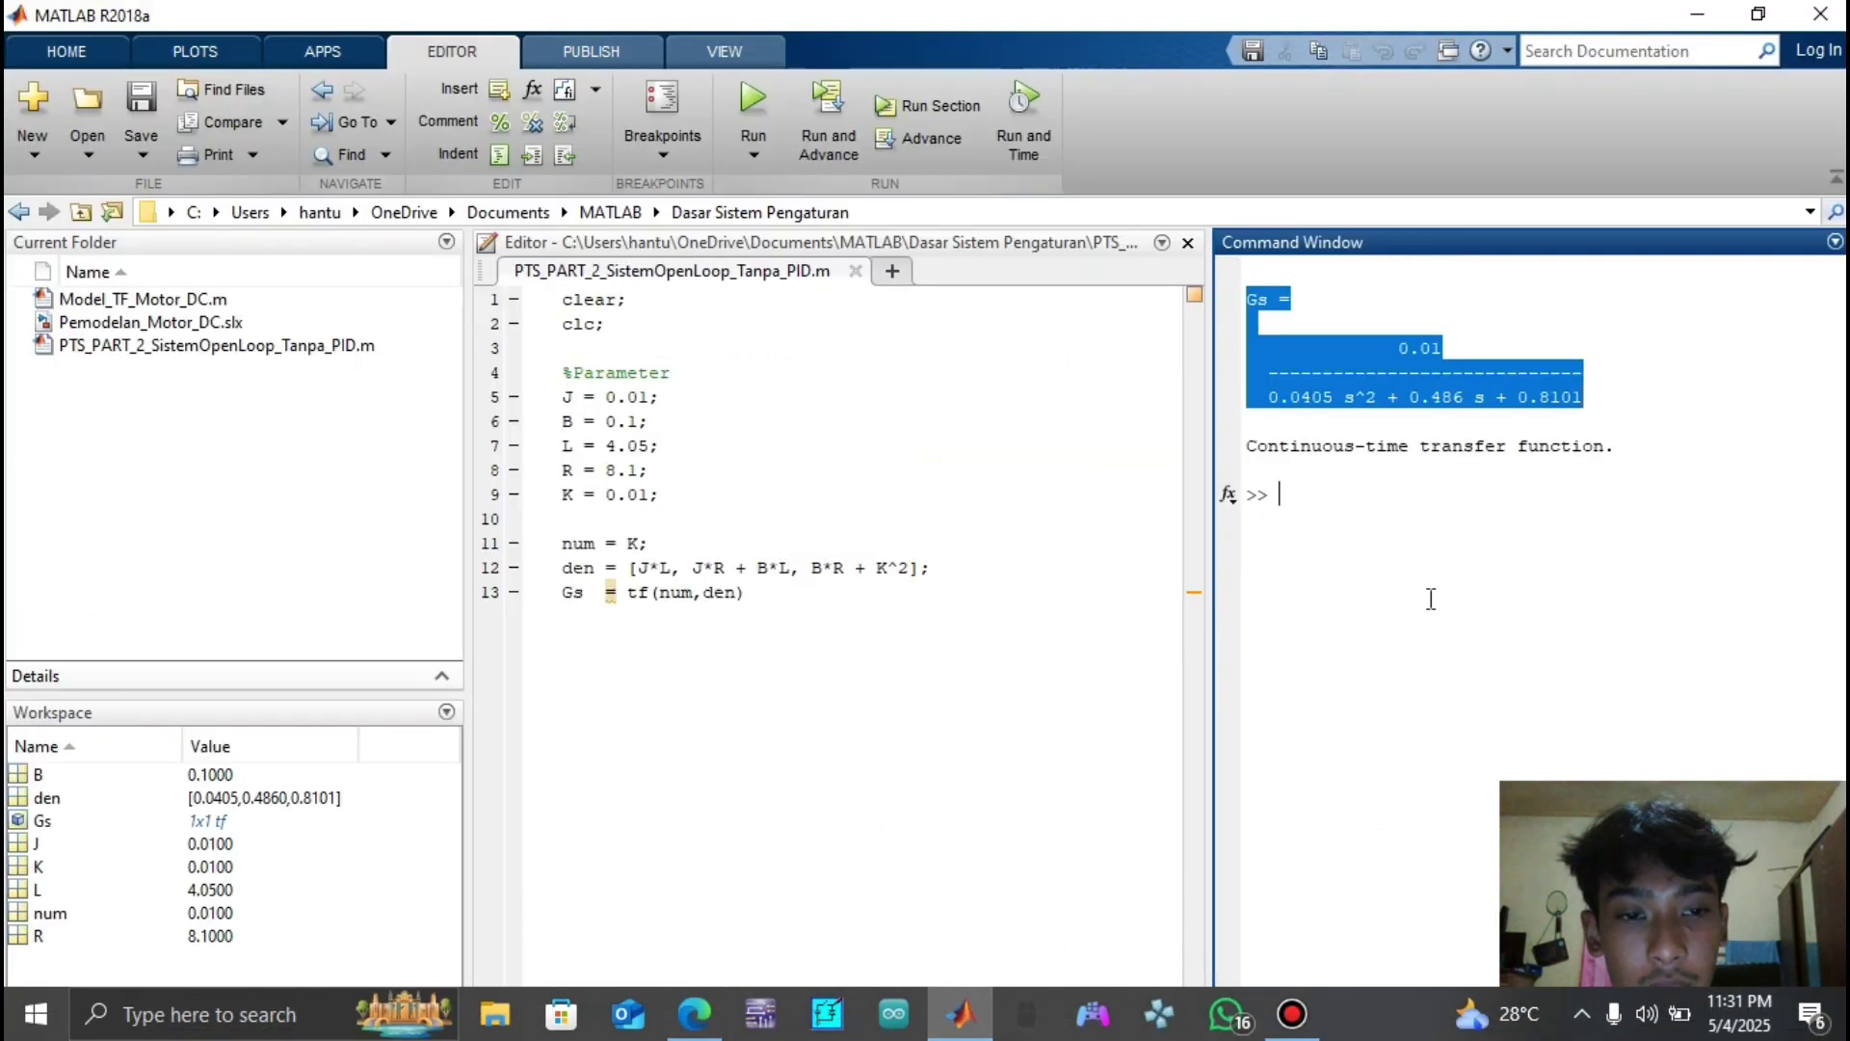
click(1561, 390)
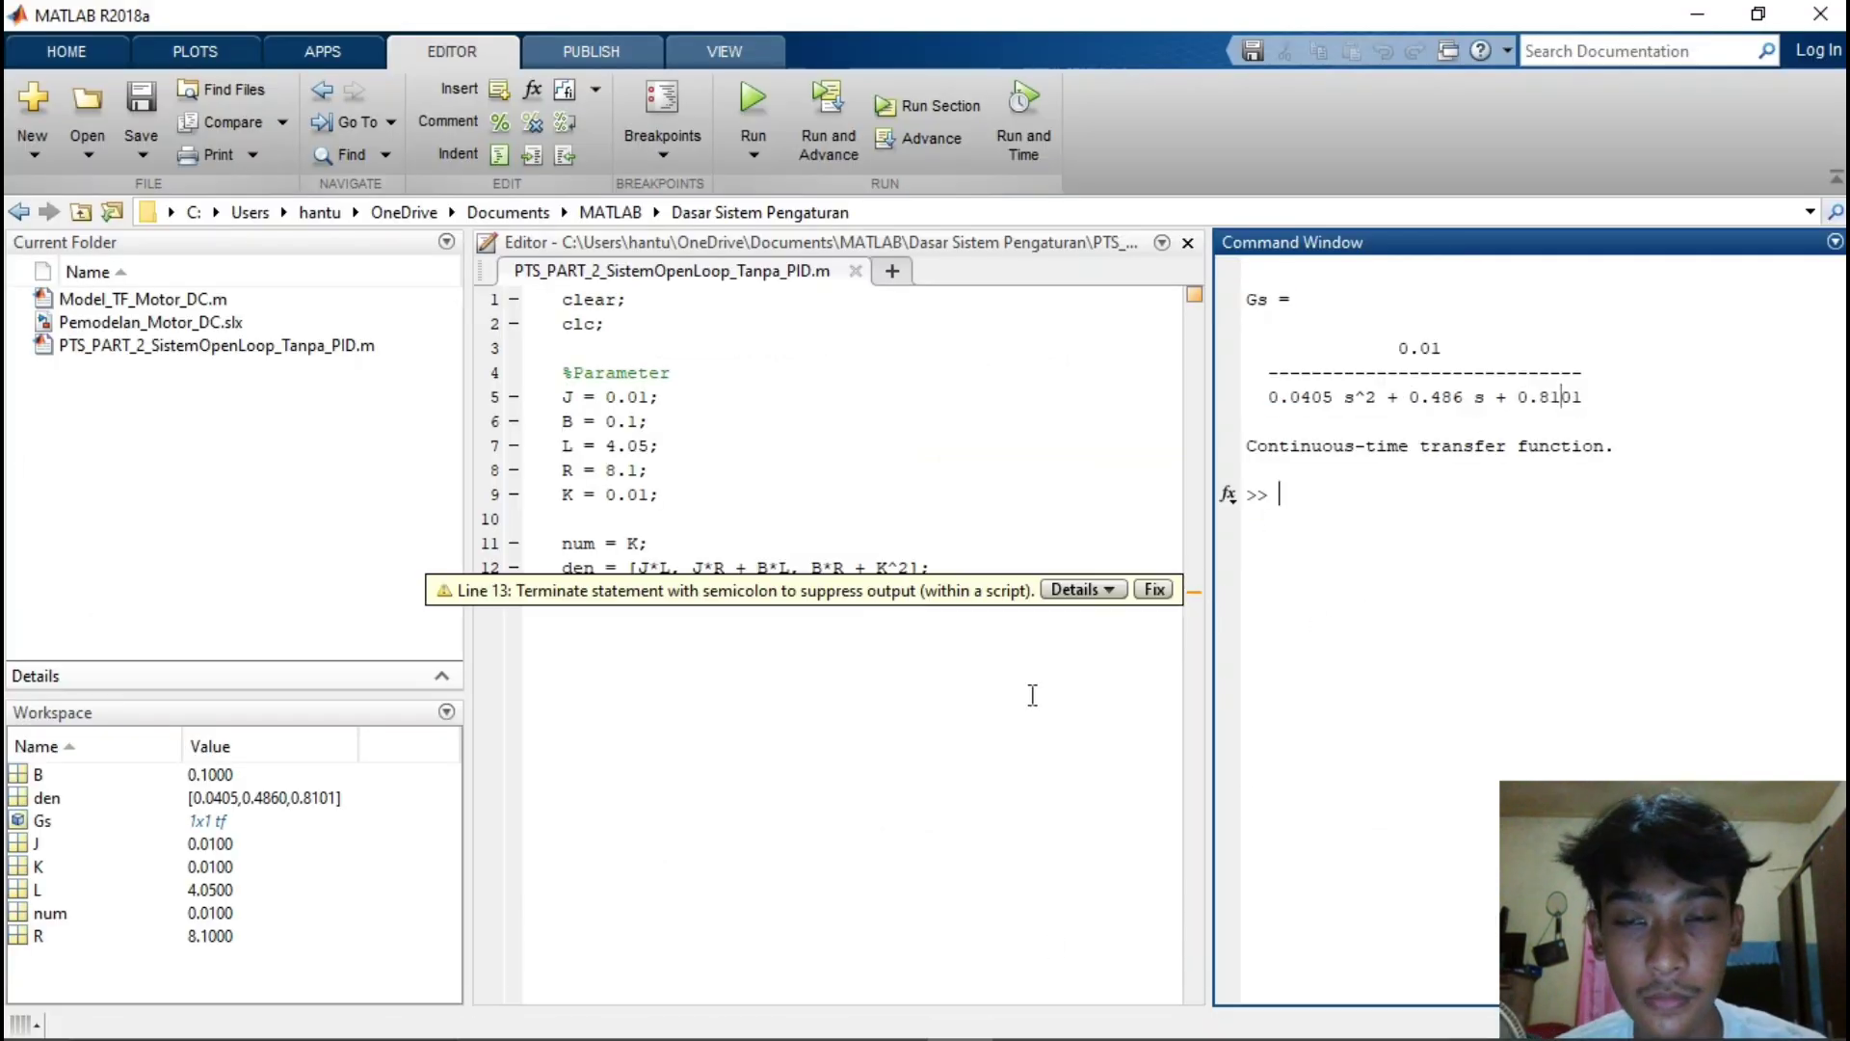
Launch Simulink with the simulink command and create a blank model
click(1318, 512)
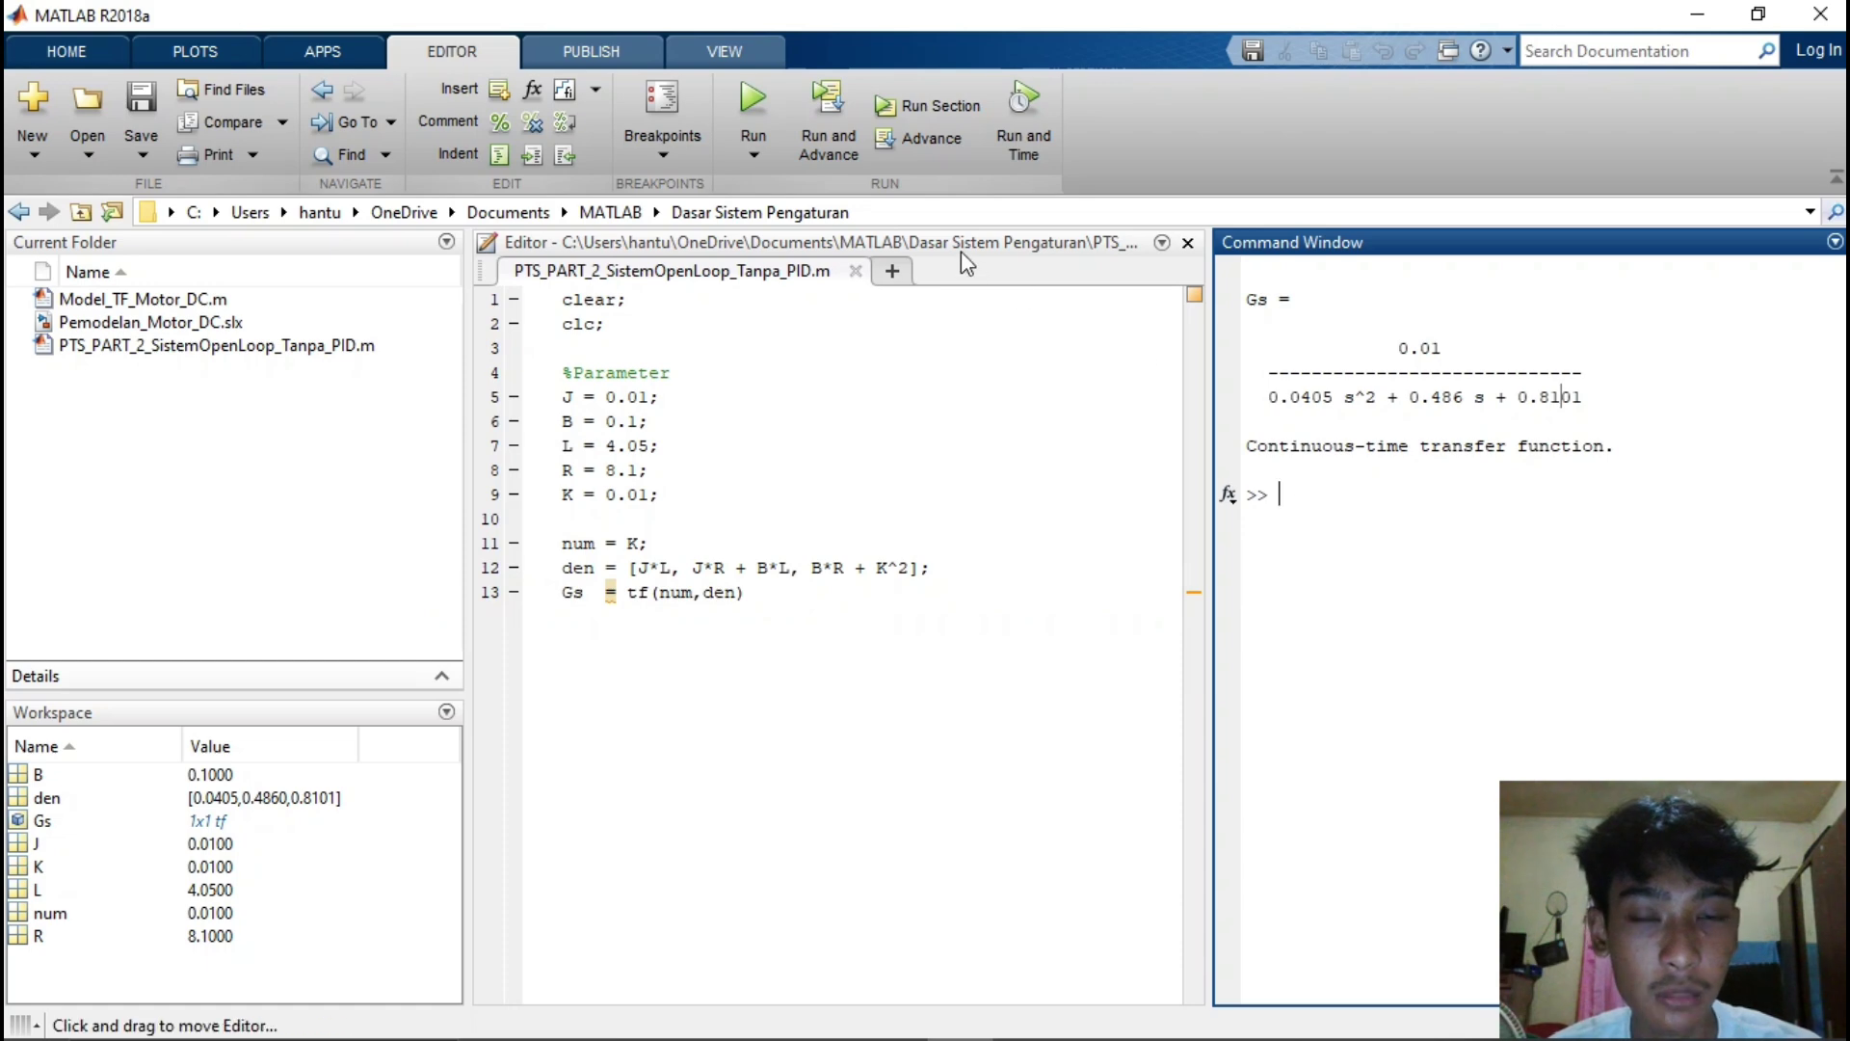
text(sim)
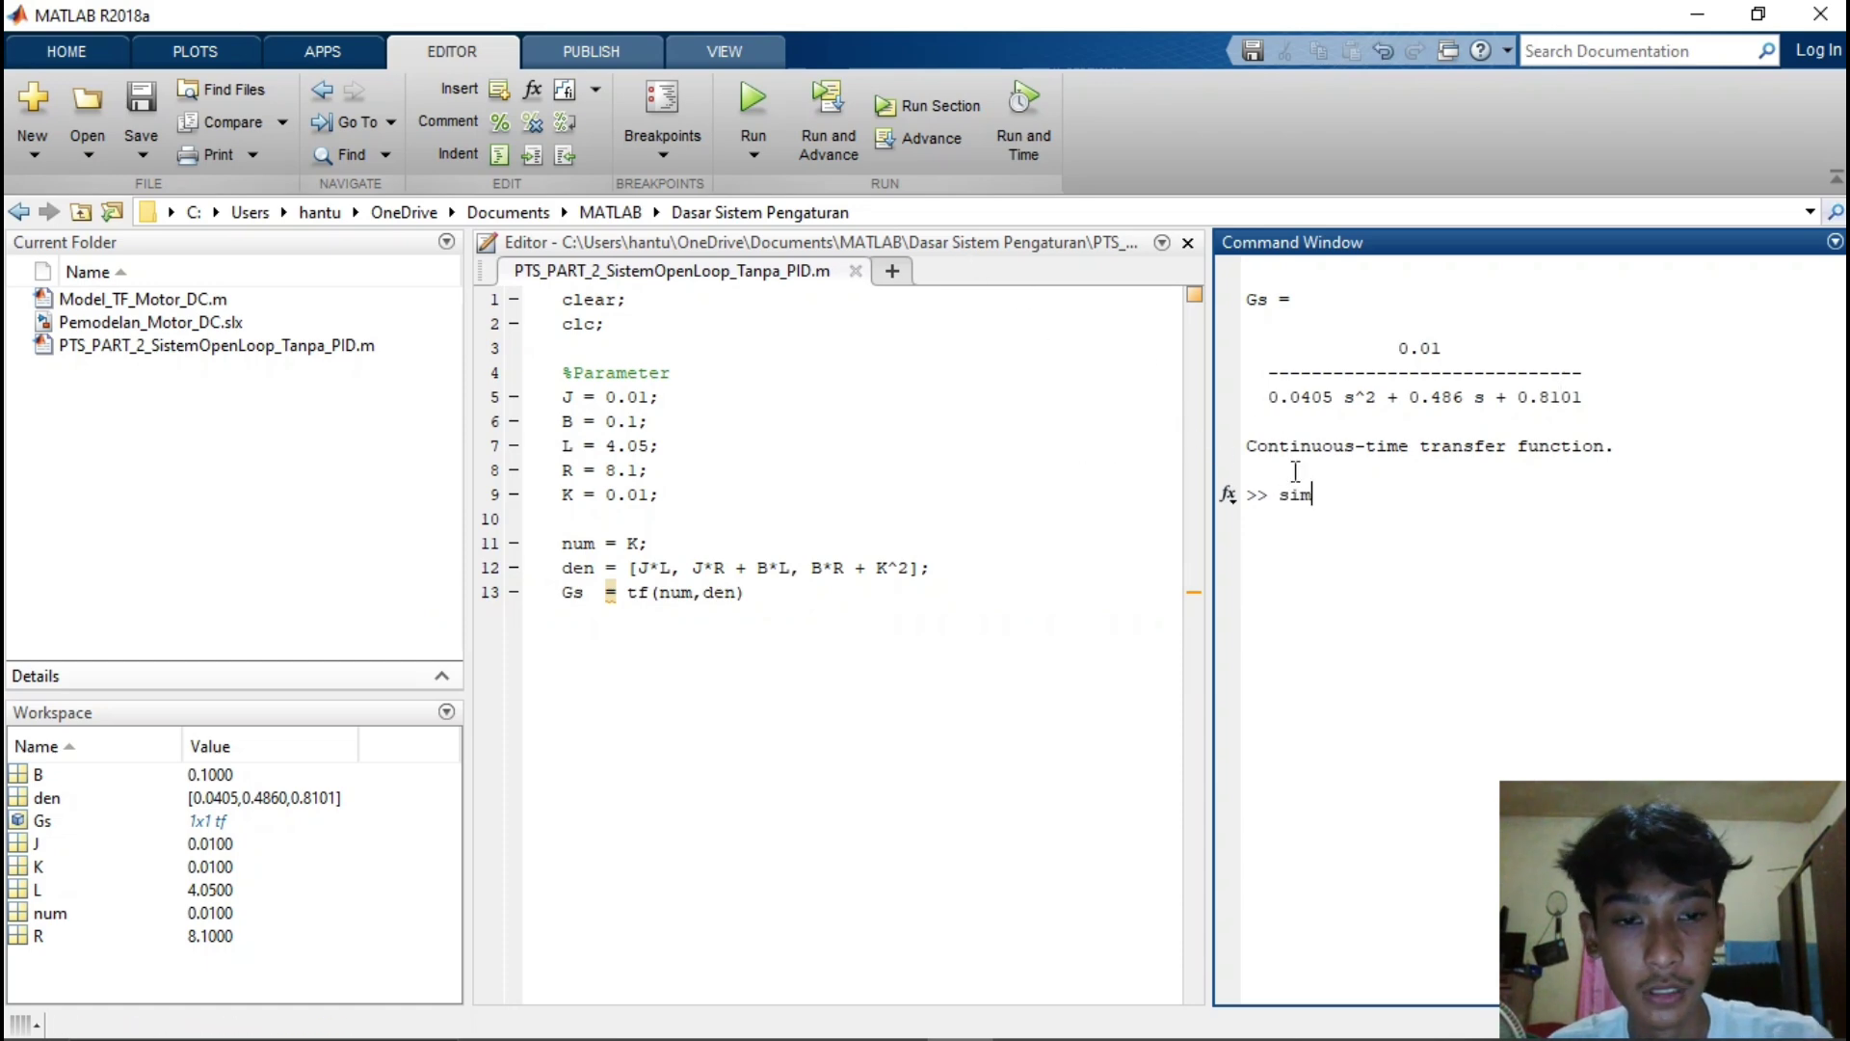
text(ulink)
key(Return)
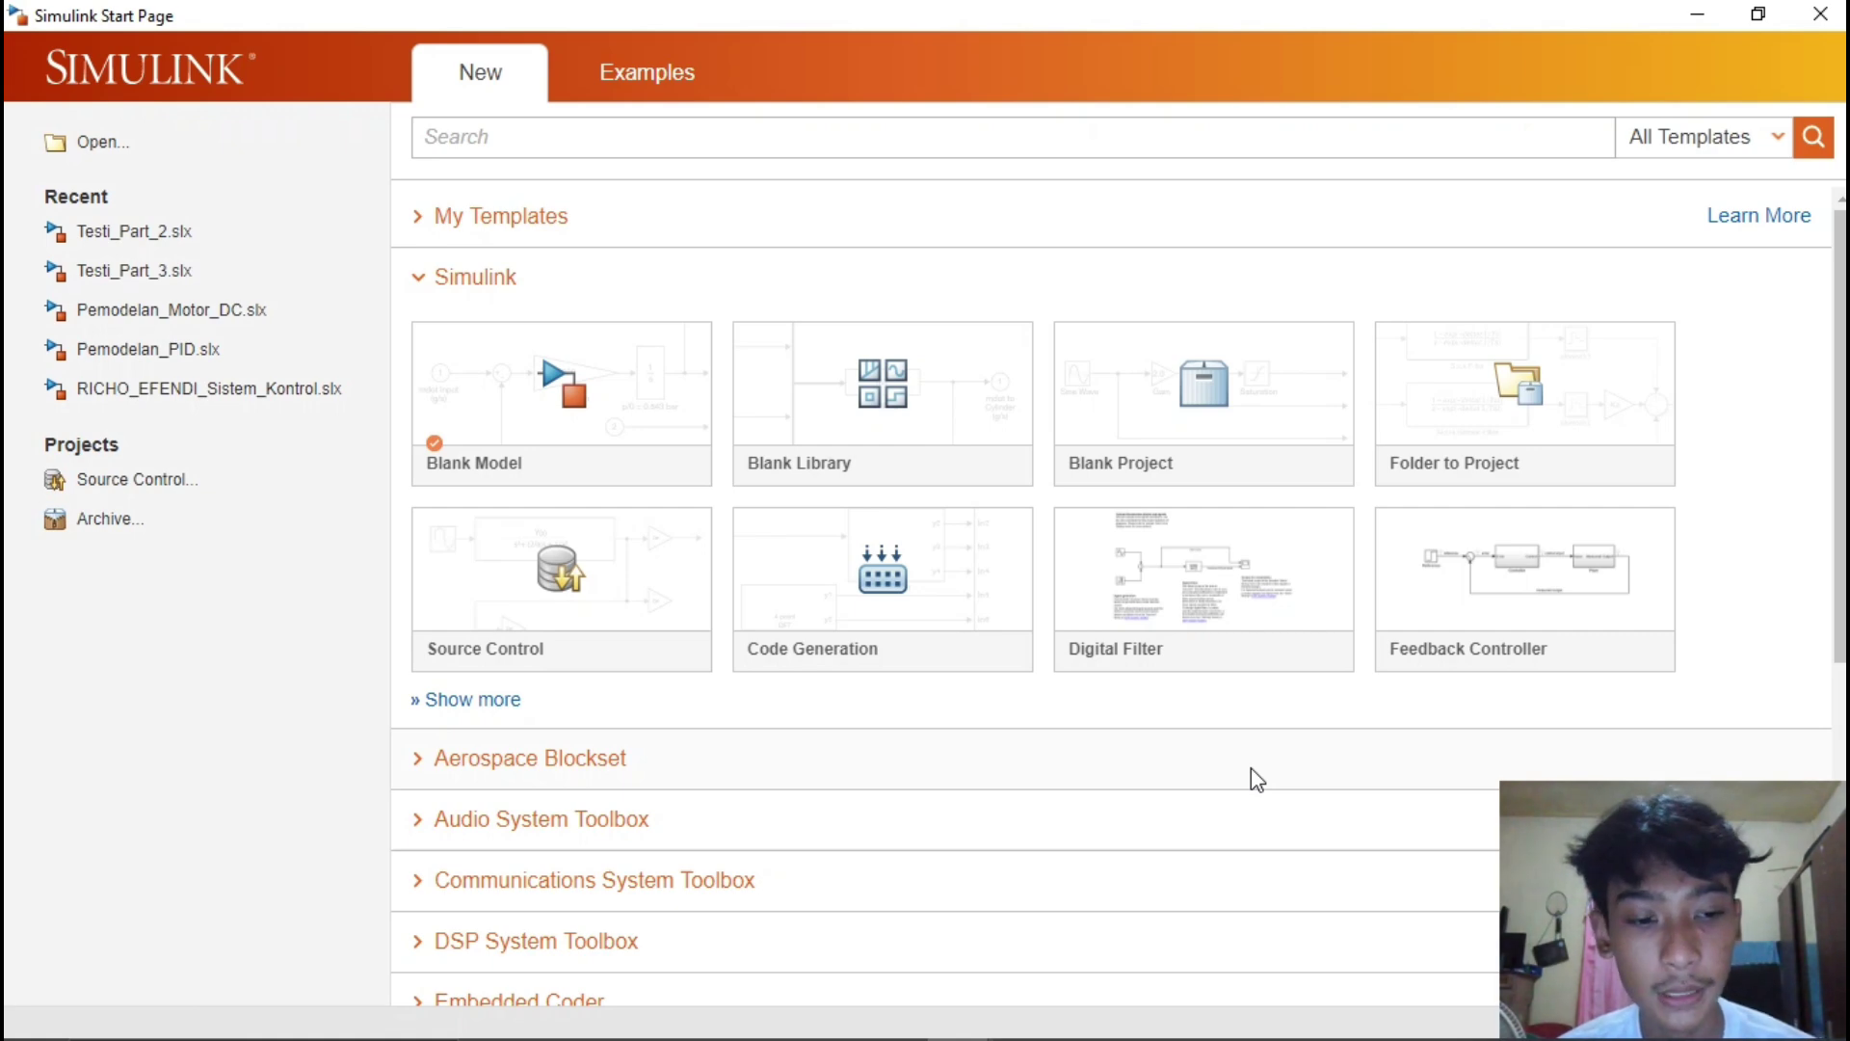
click(598, 413)
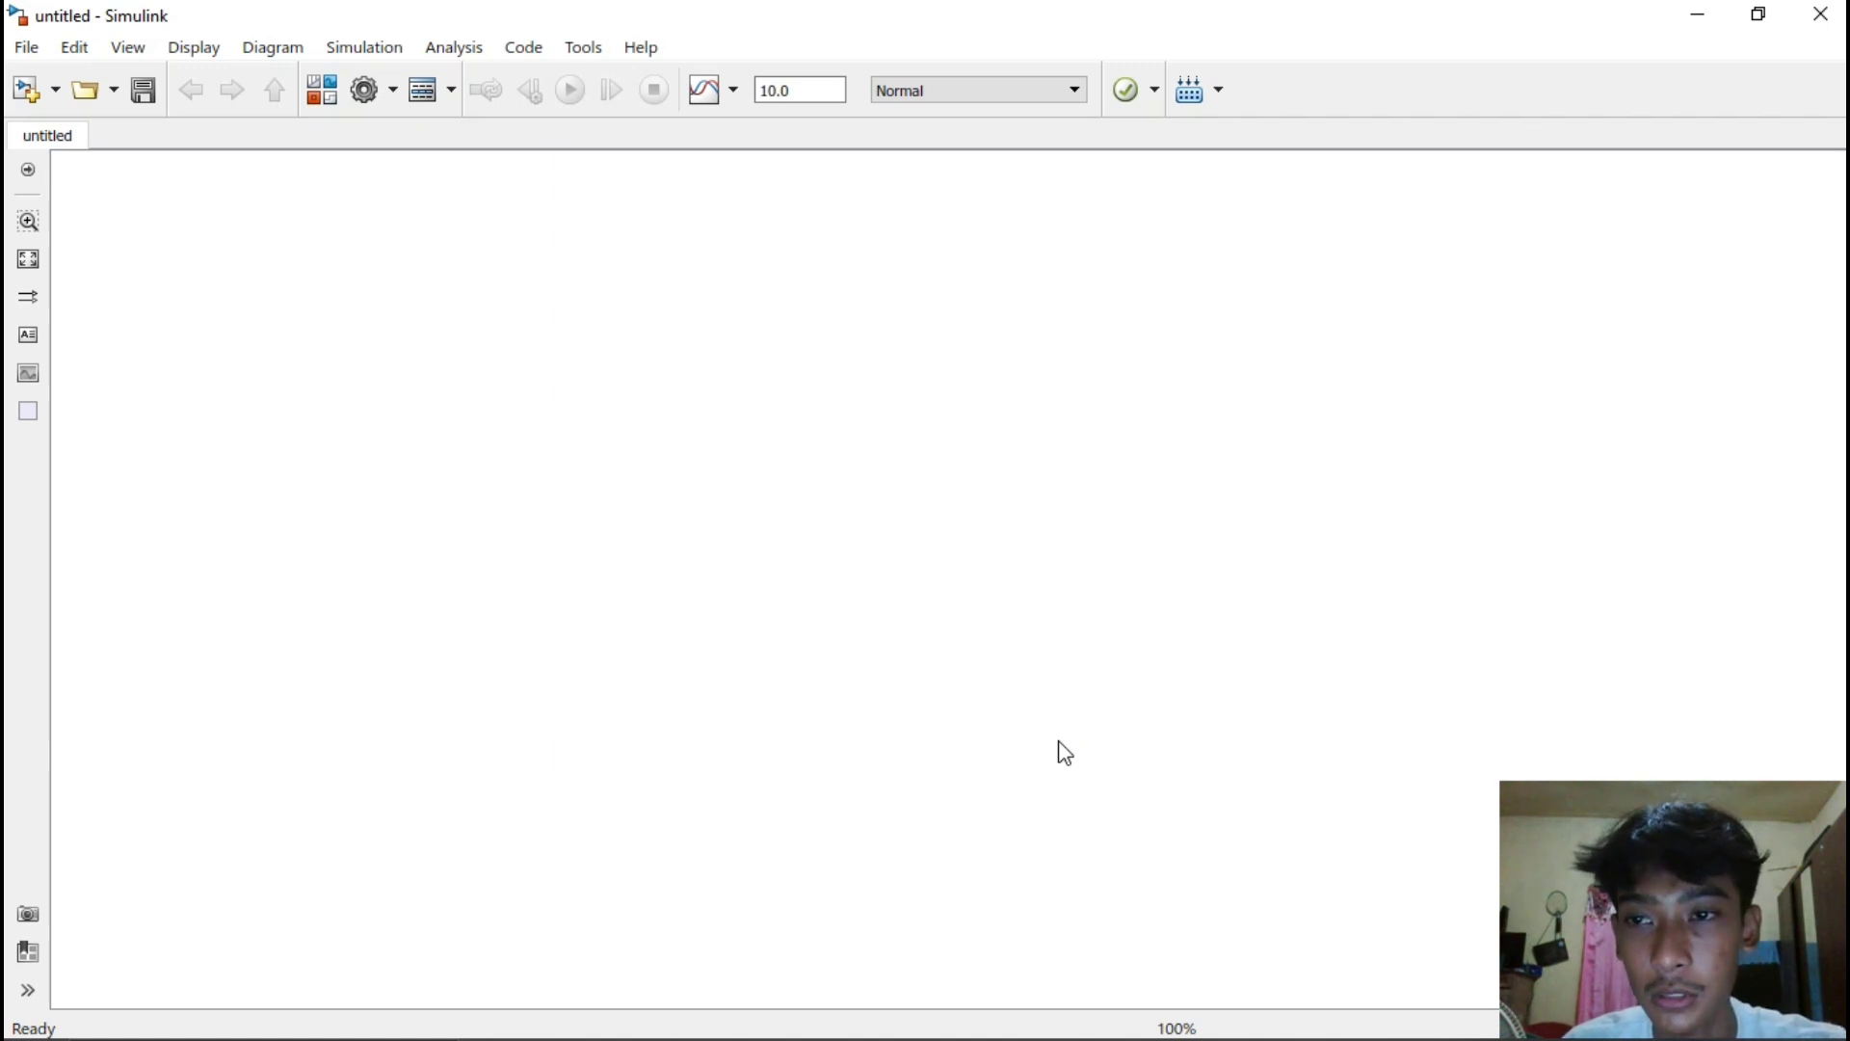
Open the Library Browser at Commonly Used Blocks and arrange its window as a smaller one beside the model canvas
key(ctrl+shift+l)
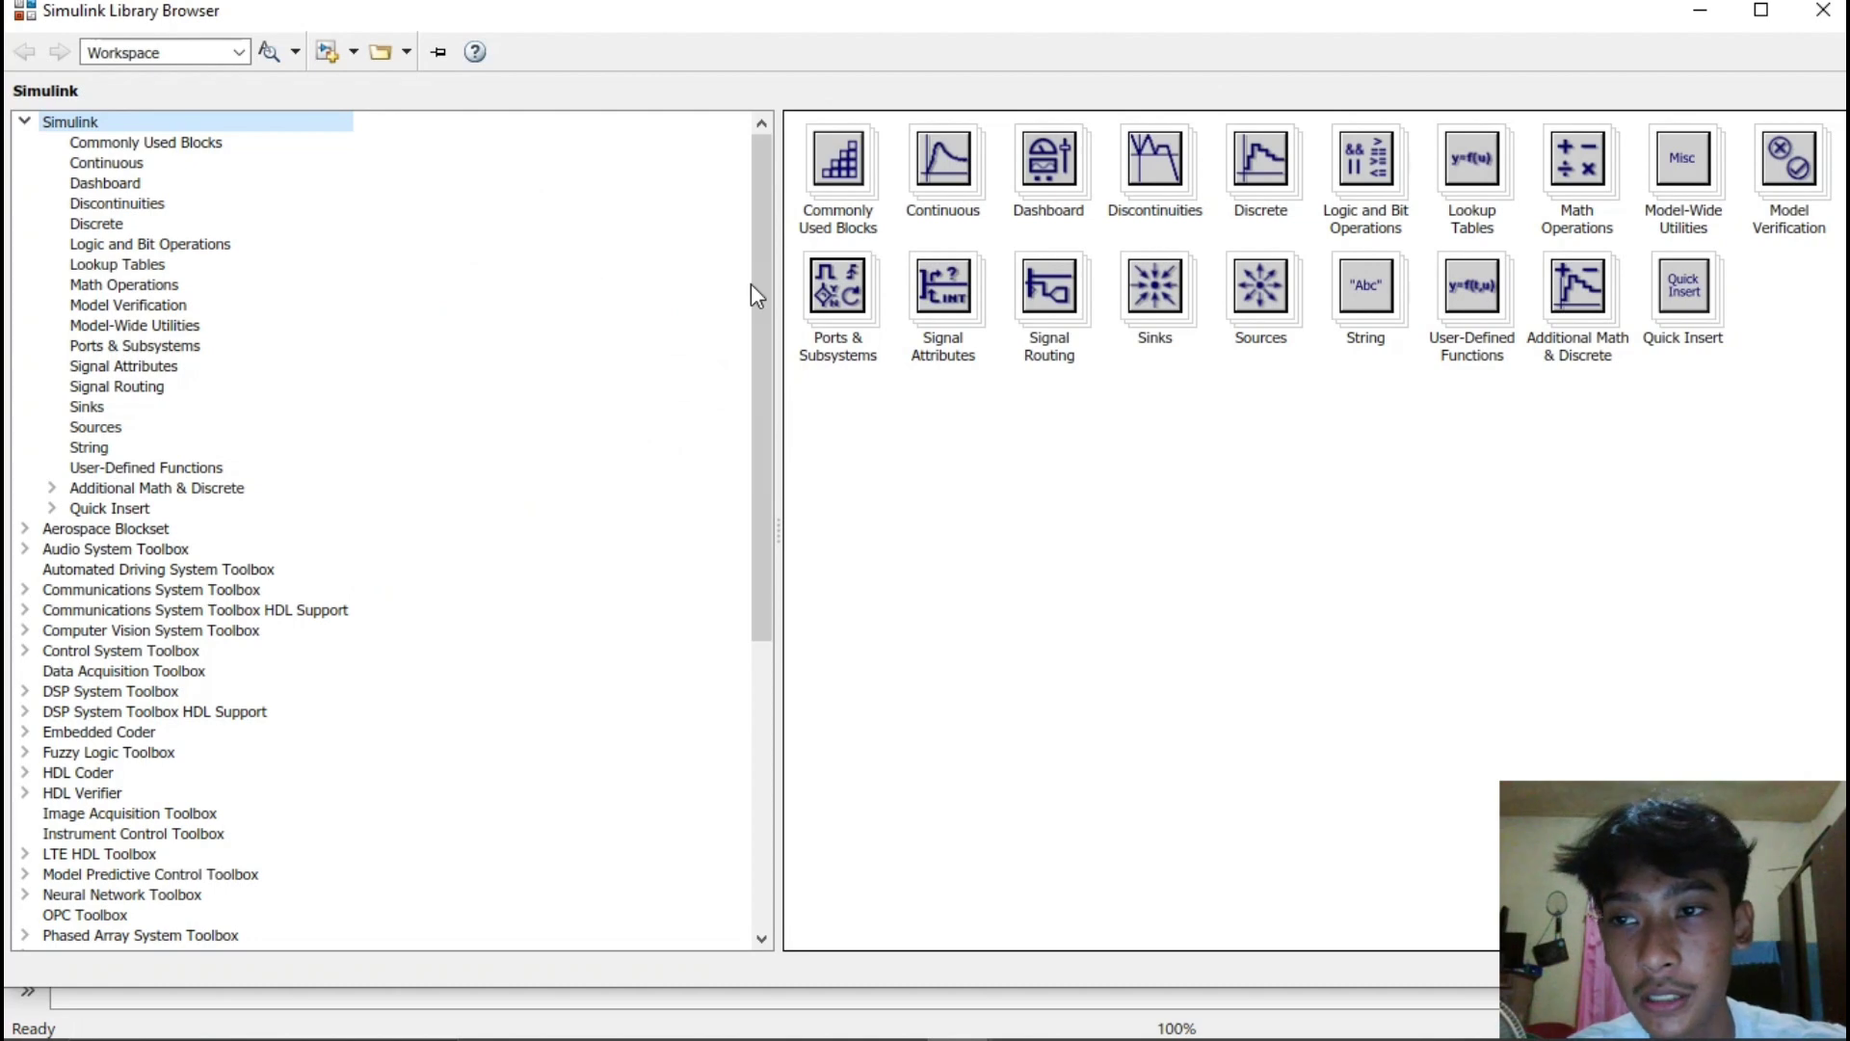
click(161, 145)
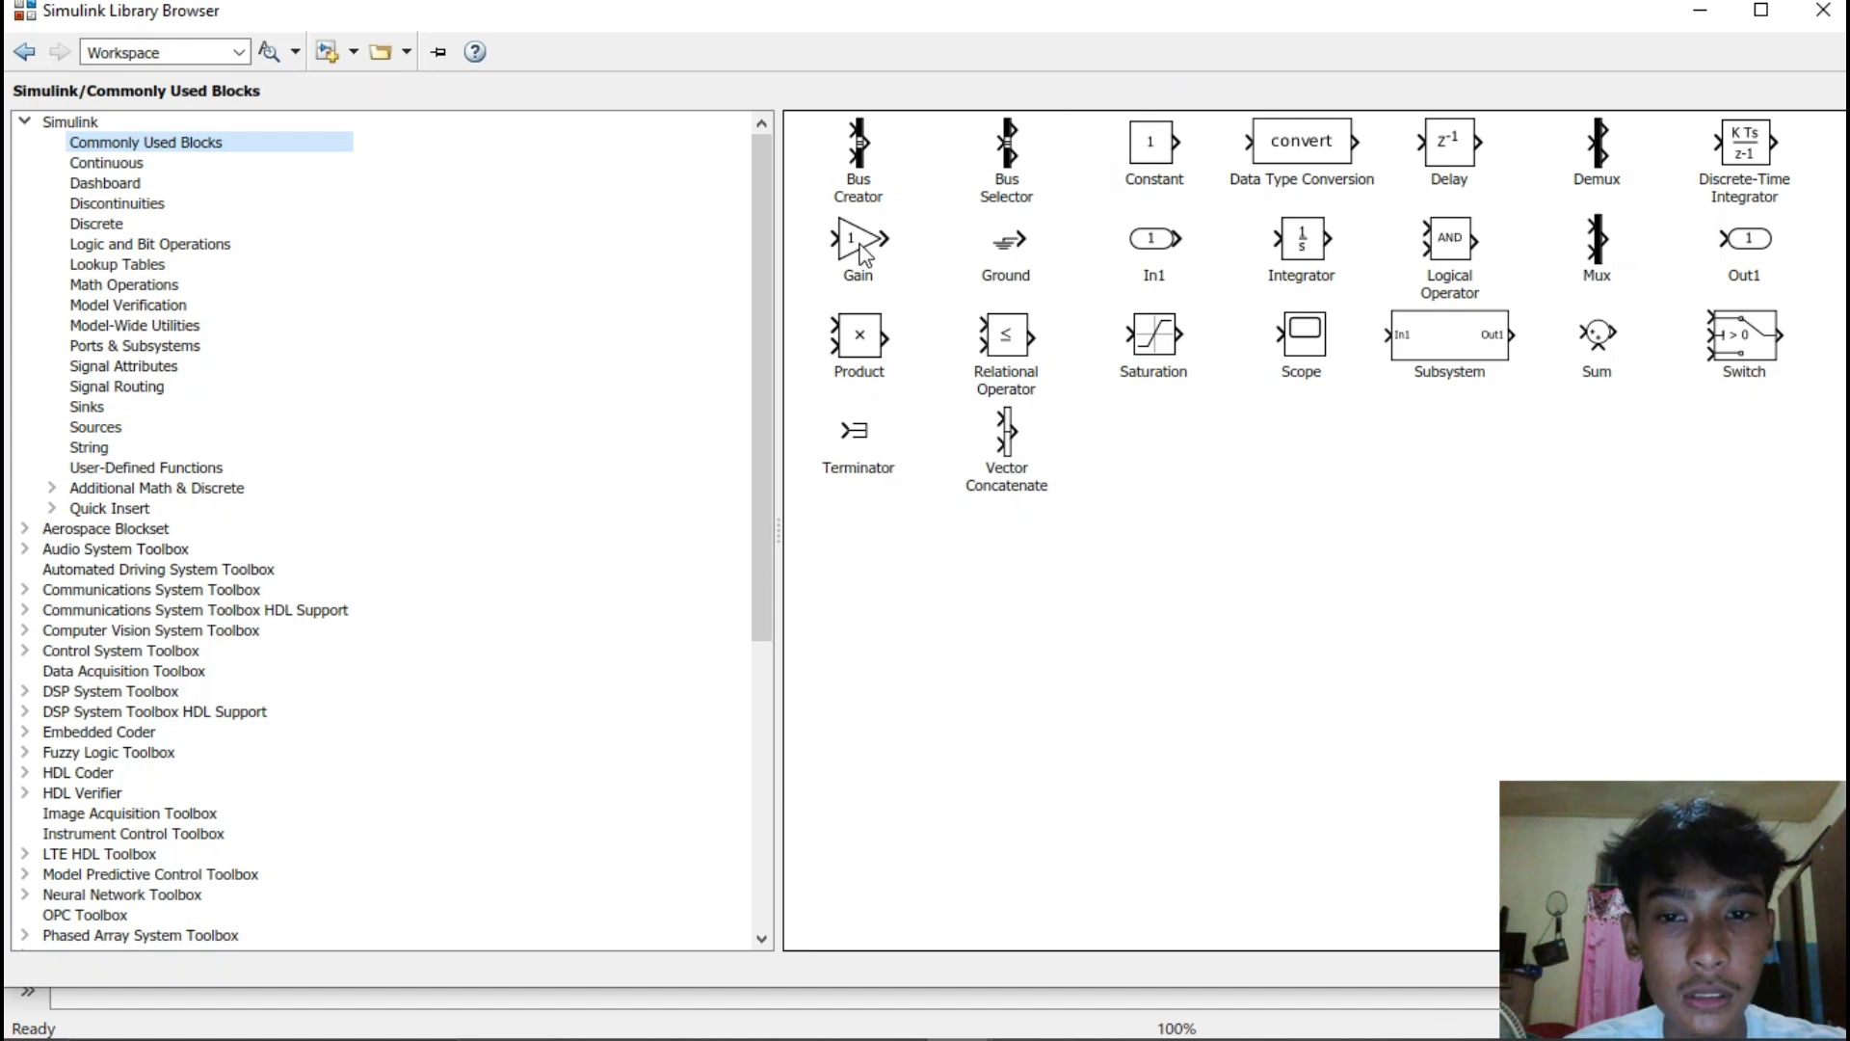
drag(1157, 154, 1501, 41)
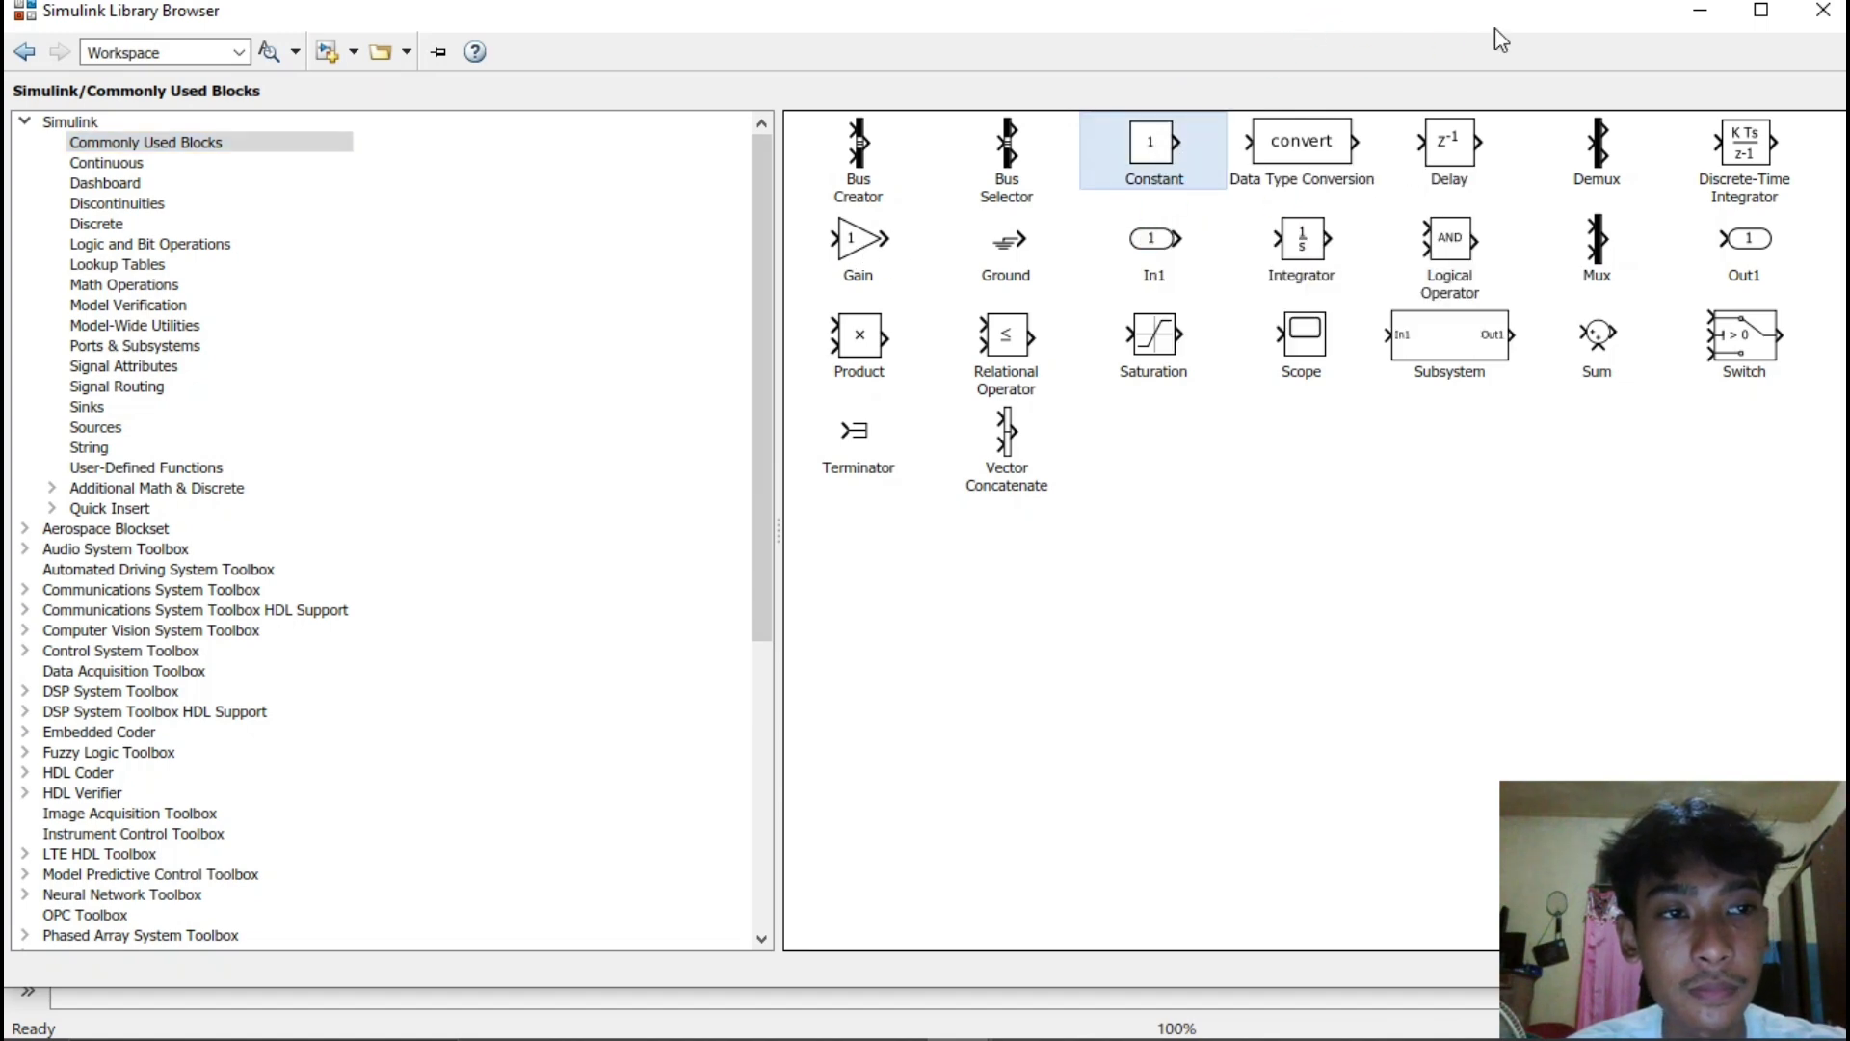
click(1762, 12)
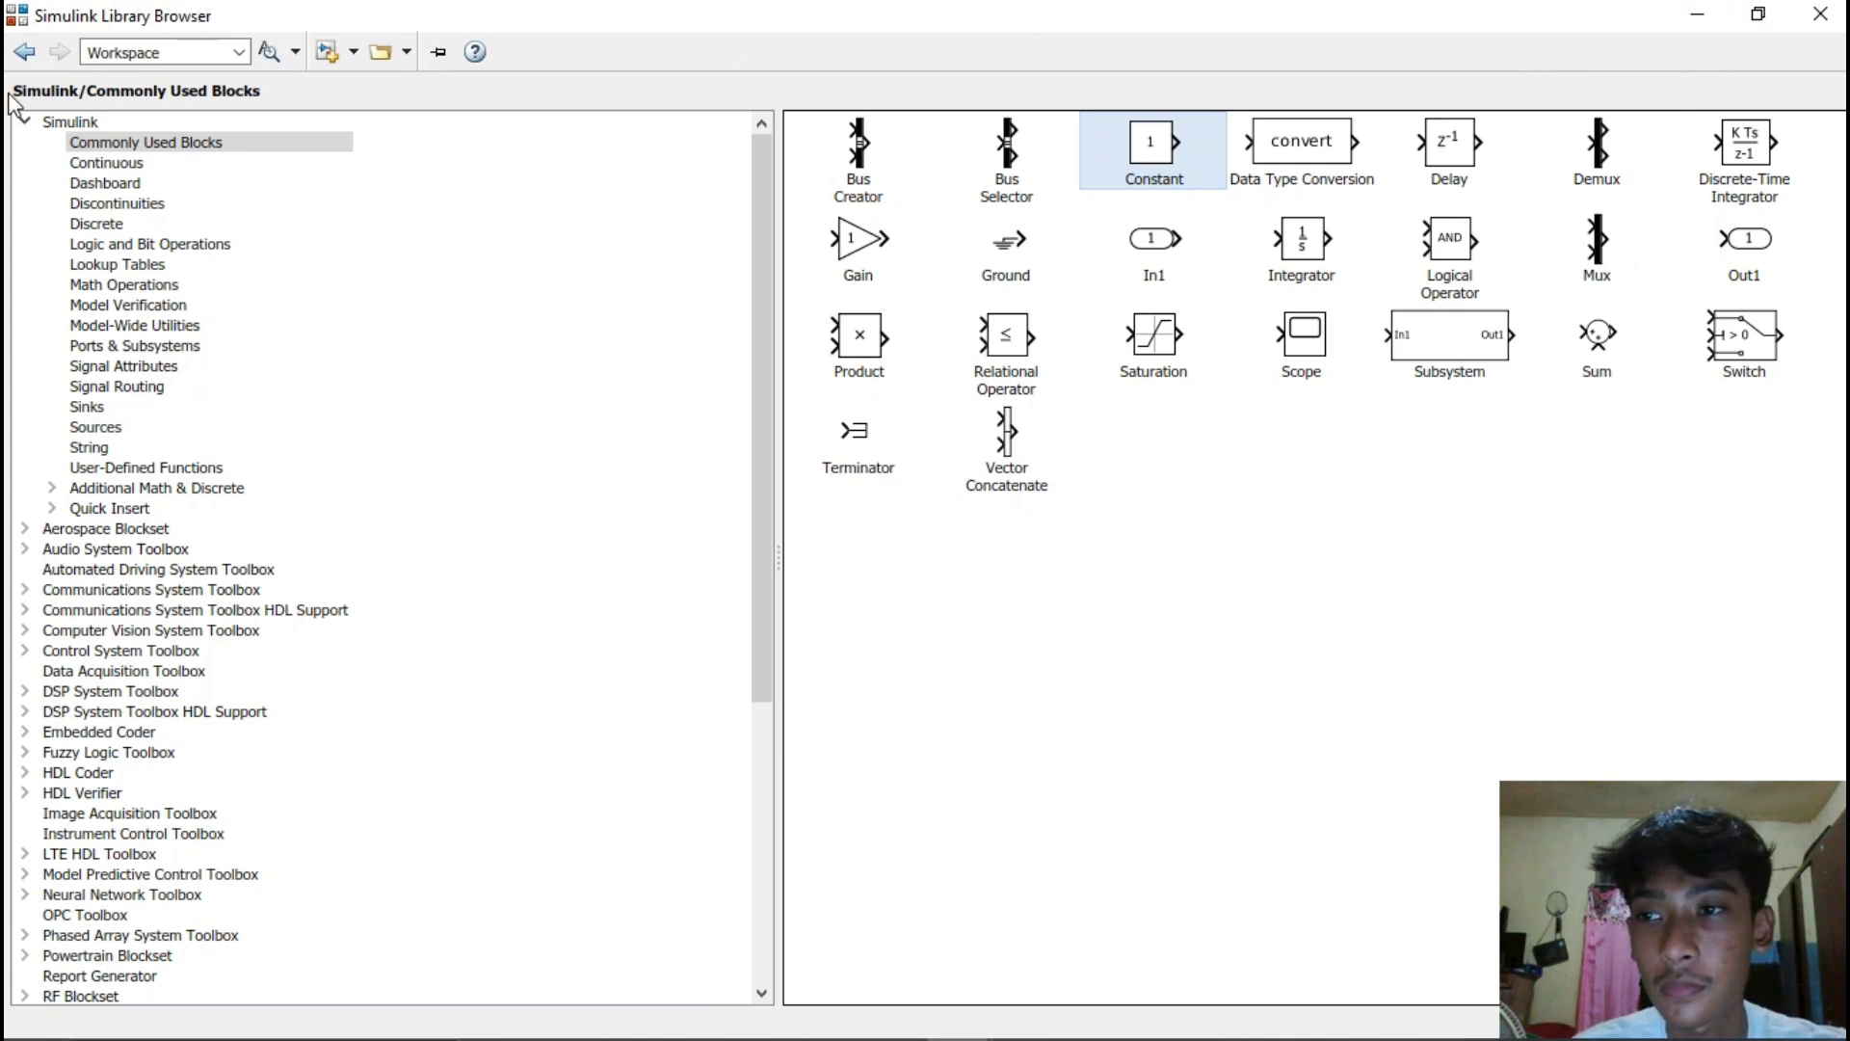
drag(166, 17, 509, 106)
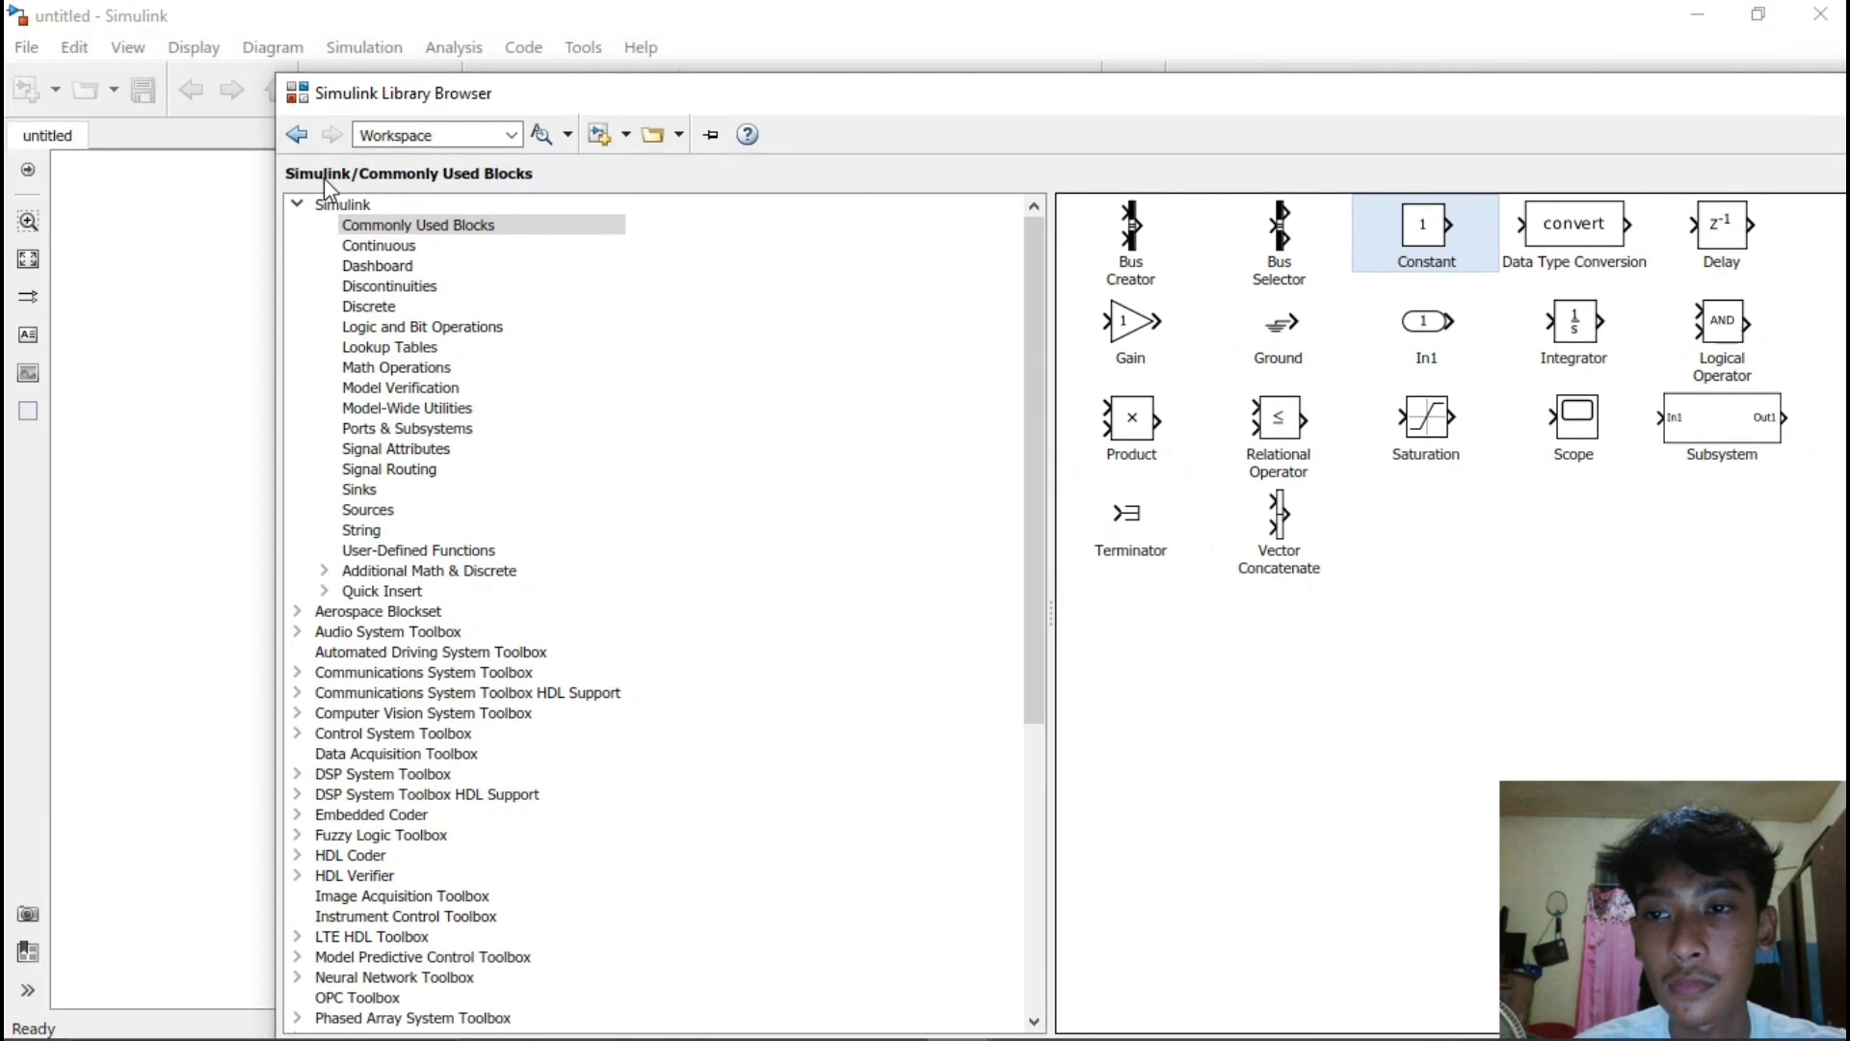
drag(277, 190, 1289, 193)
drag(1497, 88, 991, 87)
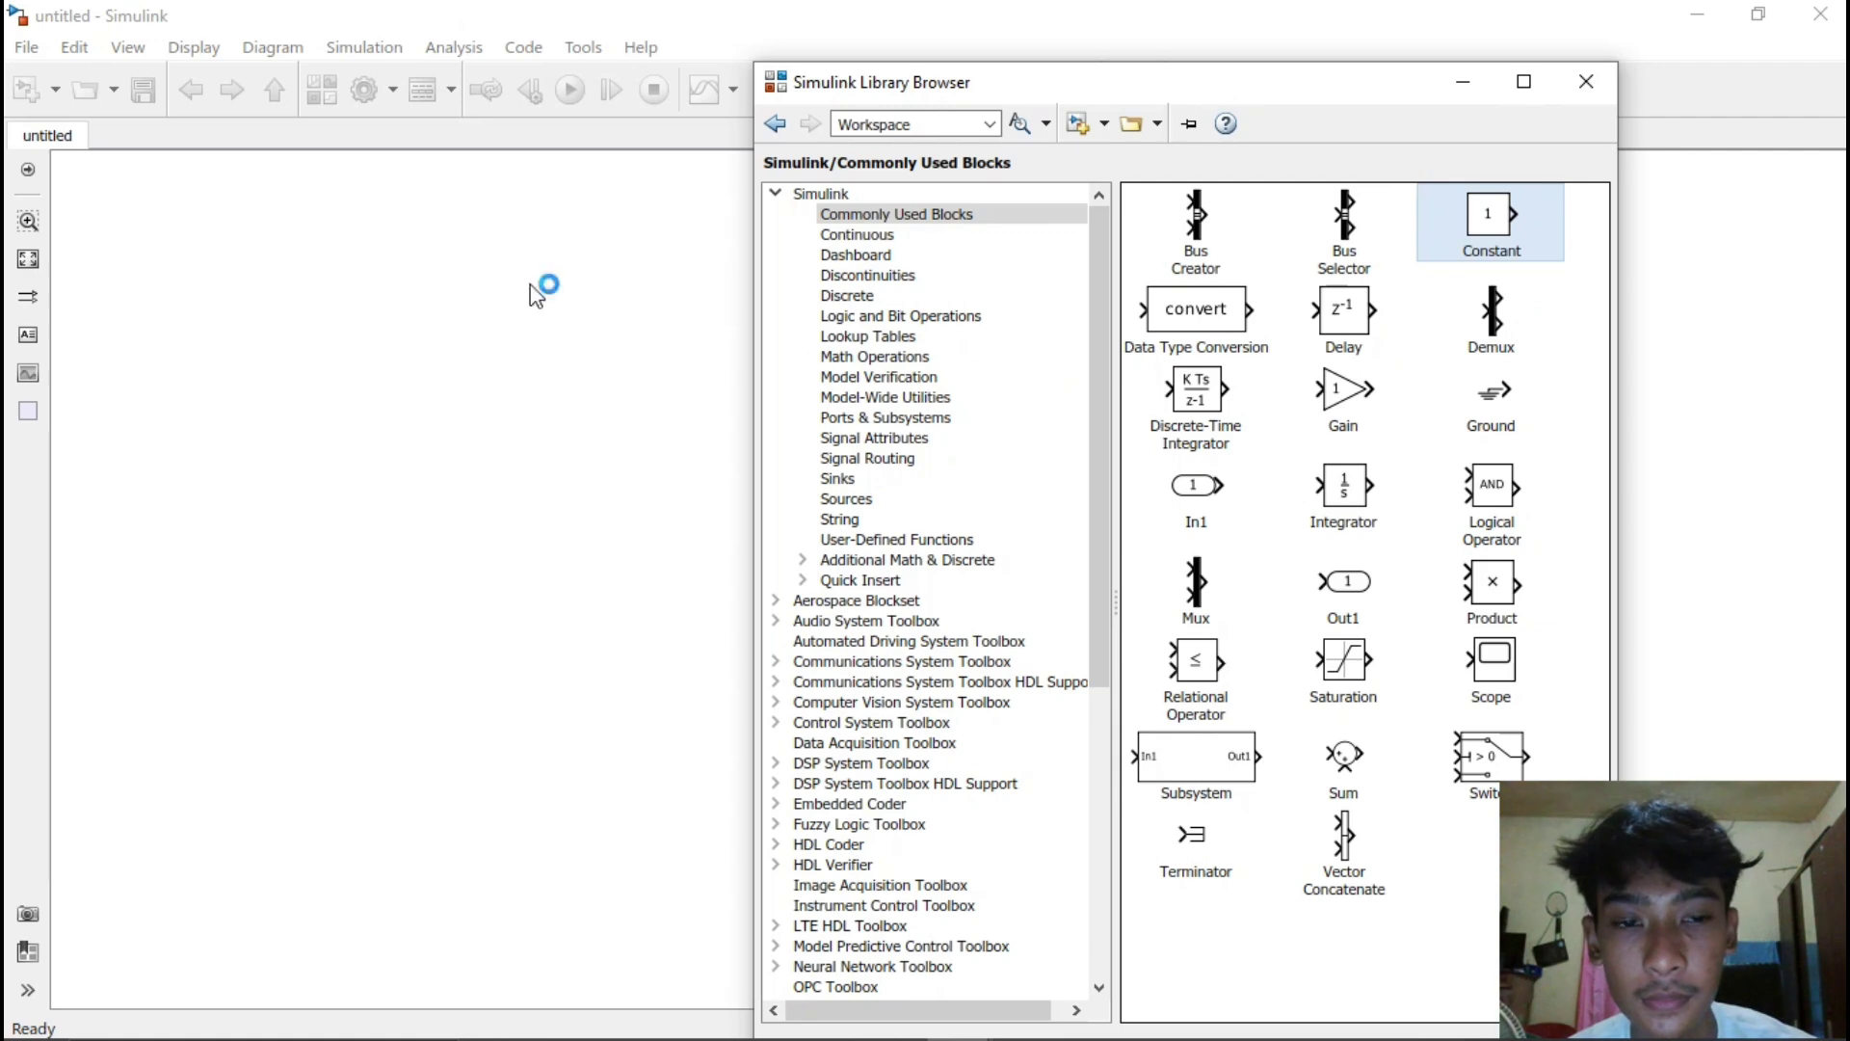
Place a Constant block from Commonly Used Blocks on the canvas, with the Library Browser window moved clear of it
click(1296, 8)
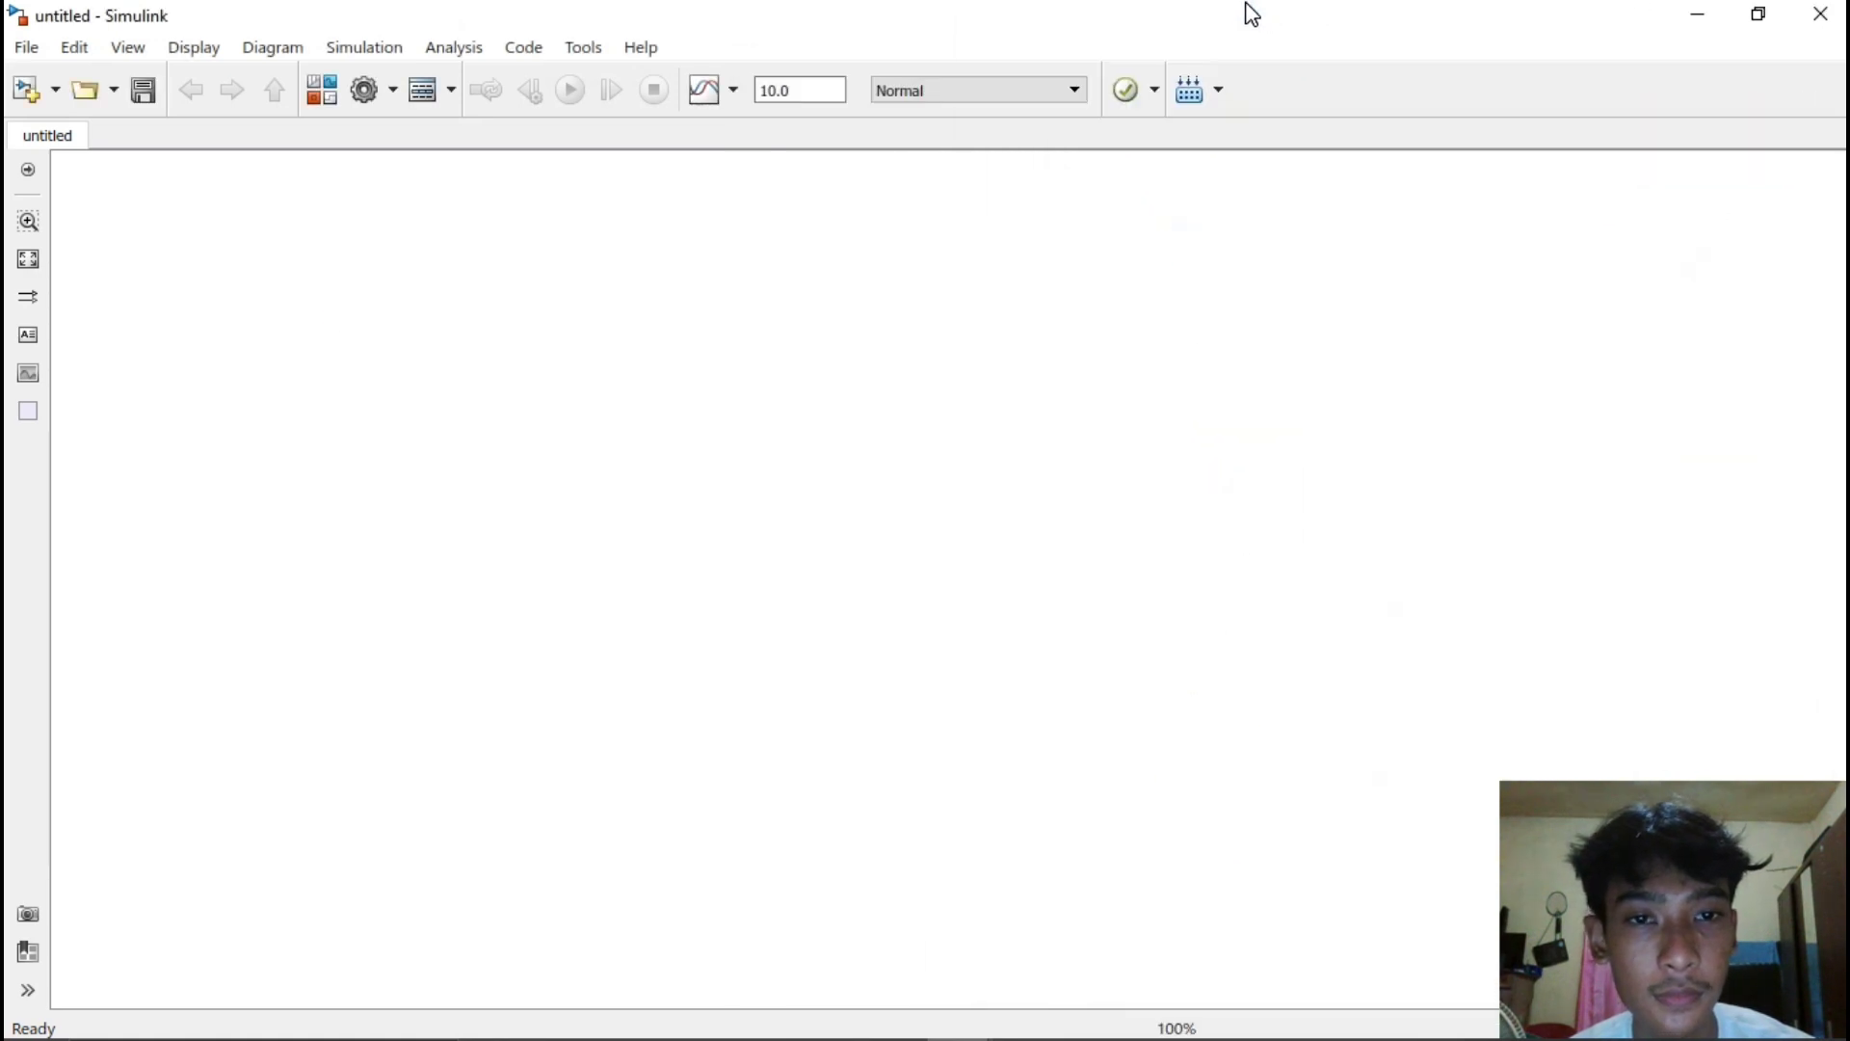
key(alt+Tab)
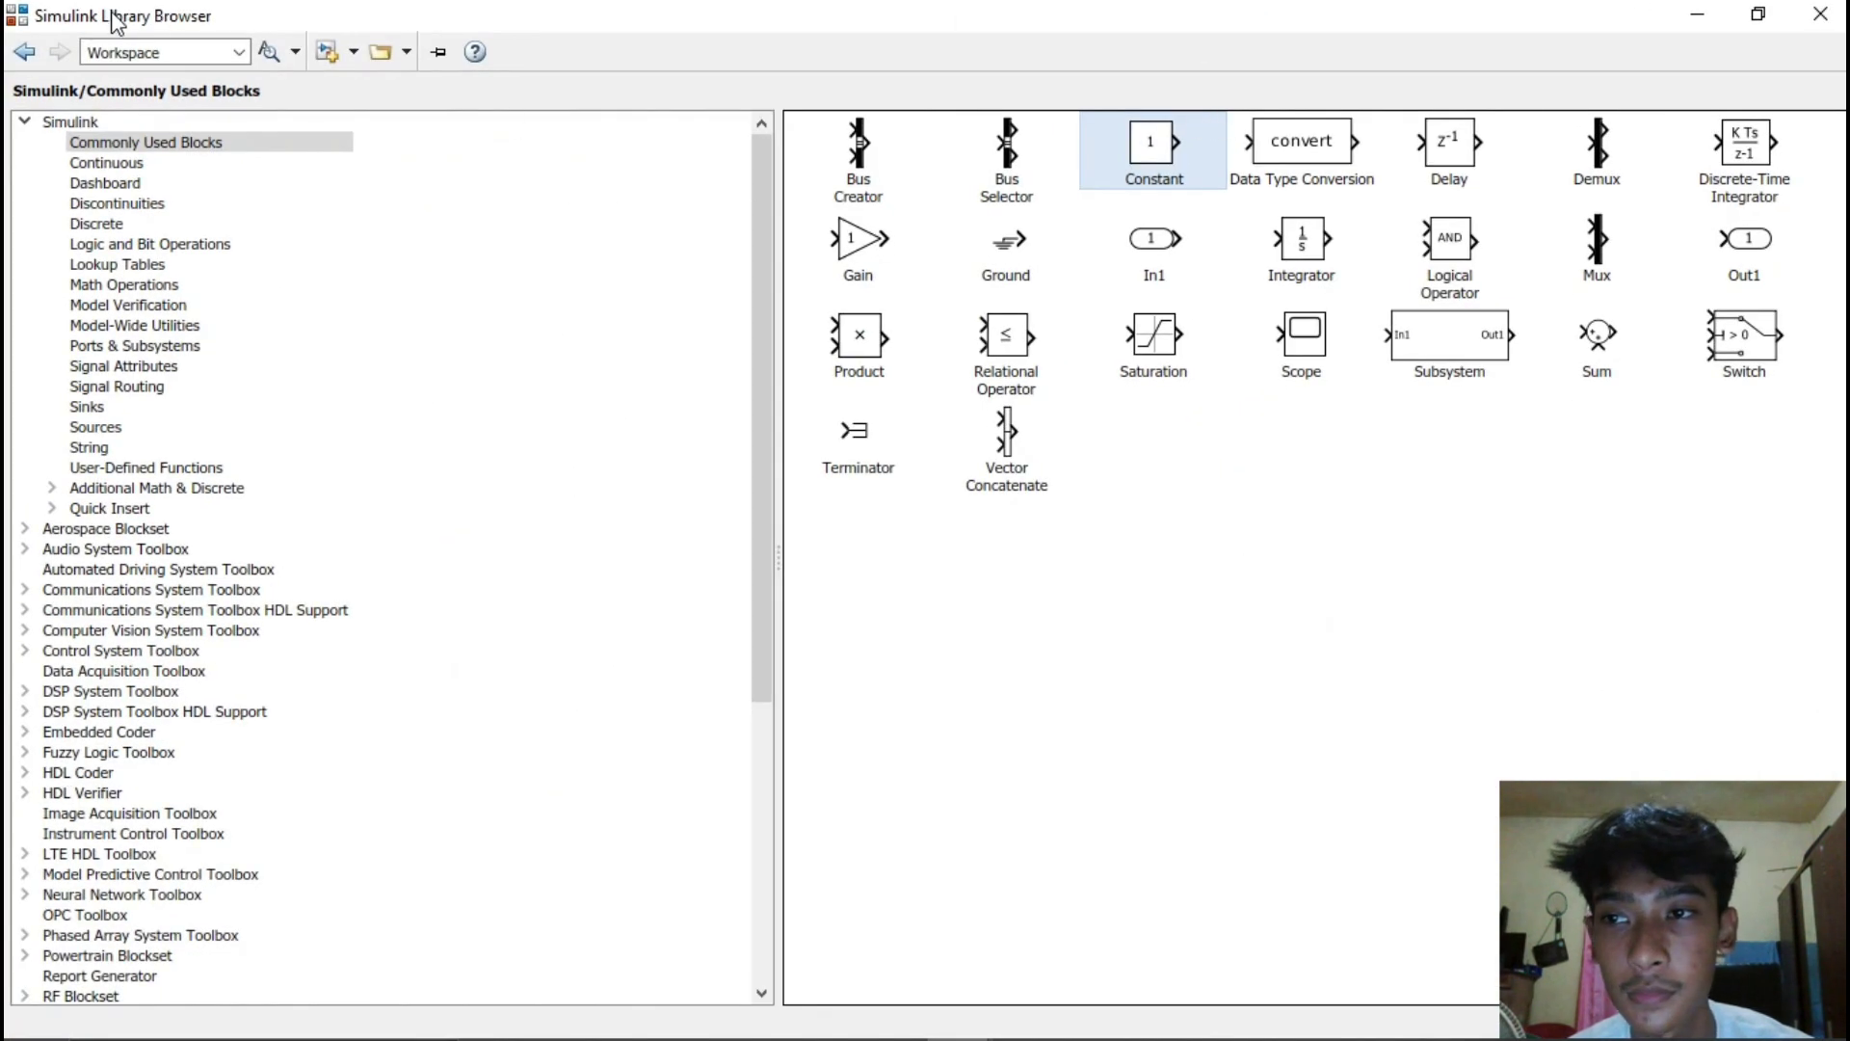
drag(120, 17, 1080, 63)
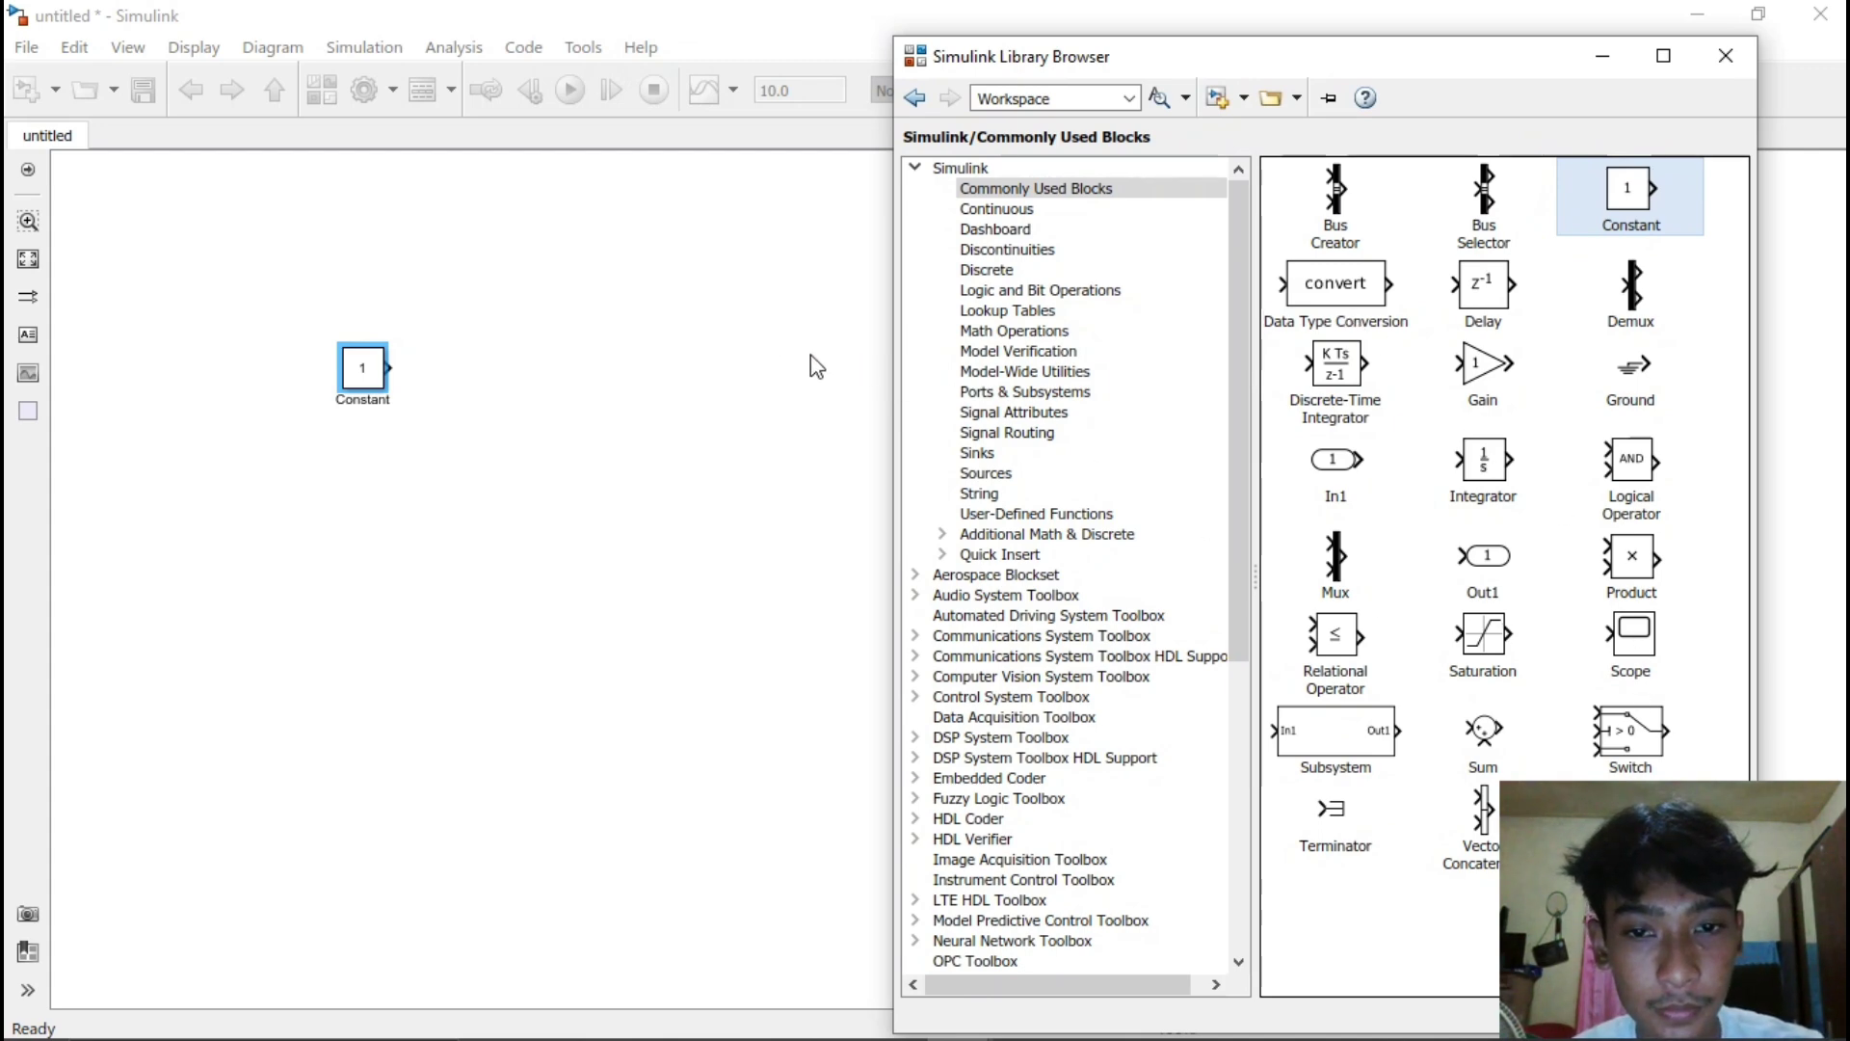
Place a Scope block from Commonly Used Blocks to the right of the Constant block
click(1646, 641)
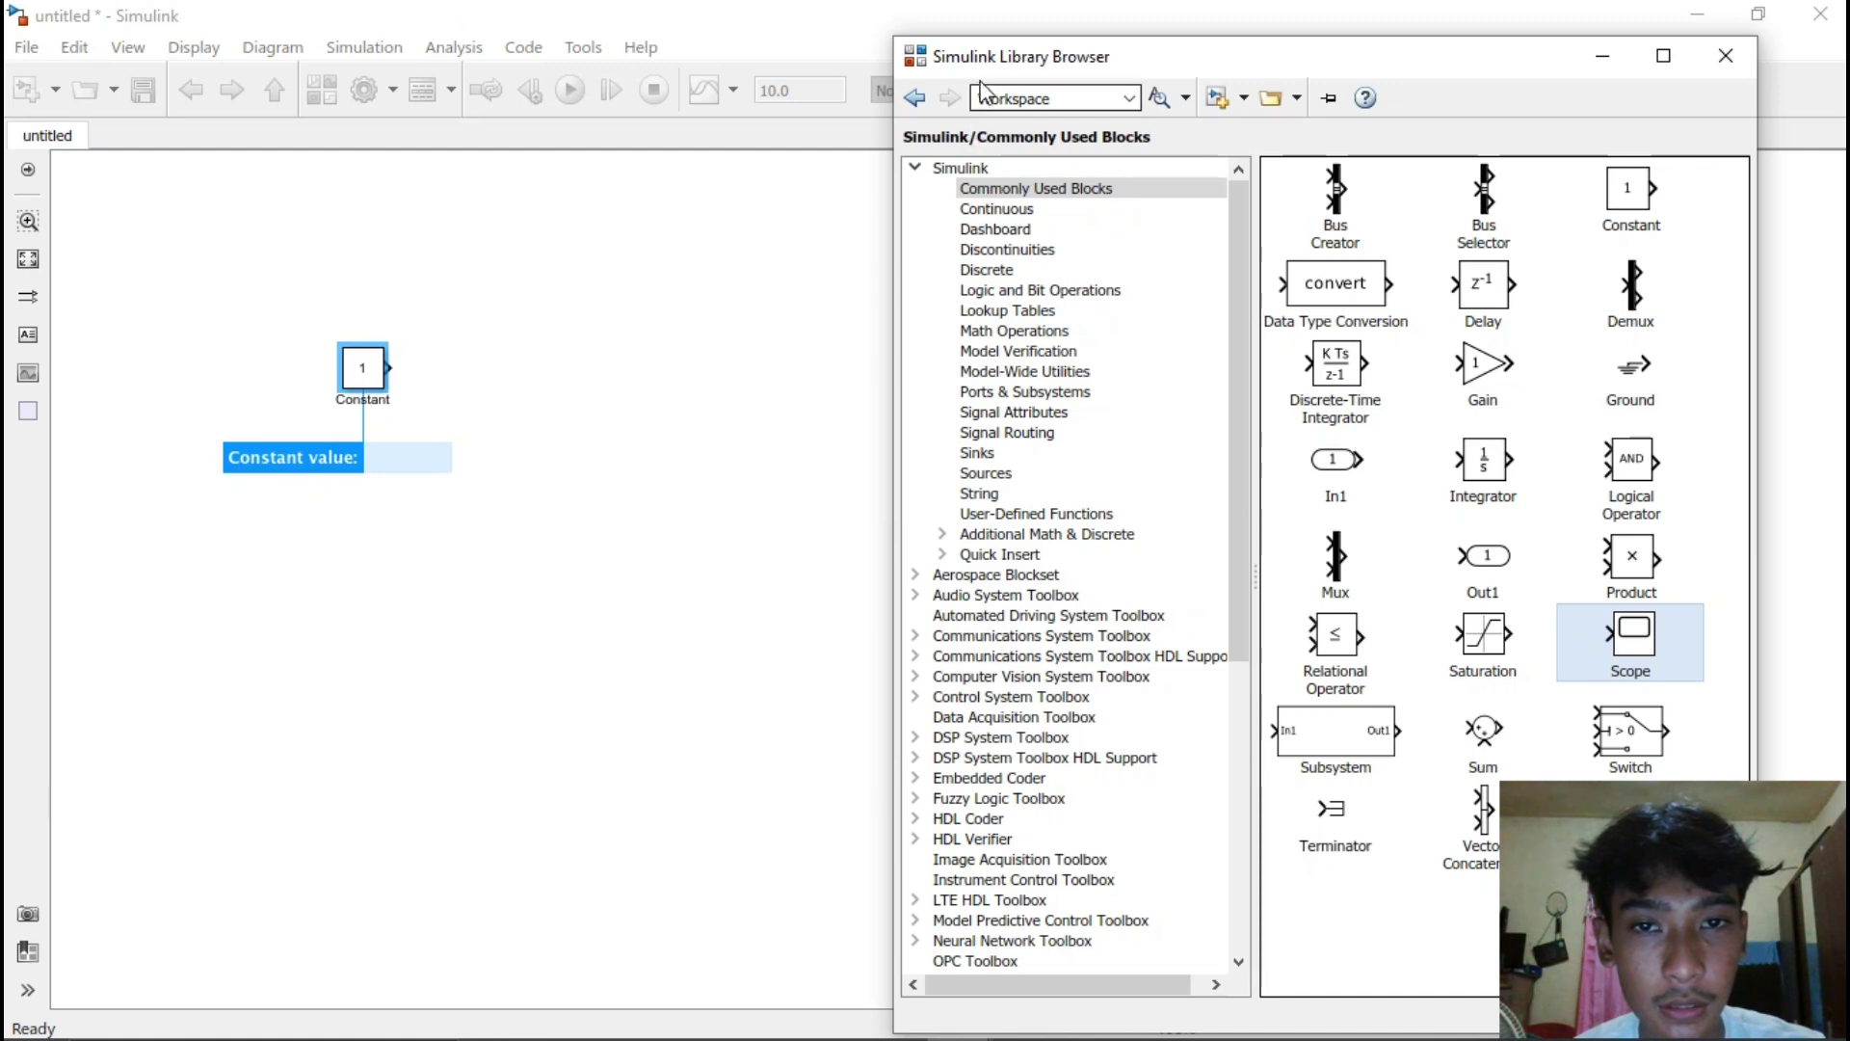
mouse_move(981, 60)
mouse_down()
mouse_move(1127, 74)
mouse_move(963, 46)
mouse_move(1002, 48)
mouse_move(986, 48)
mouse_up()
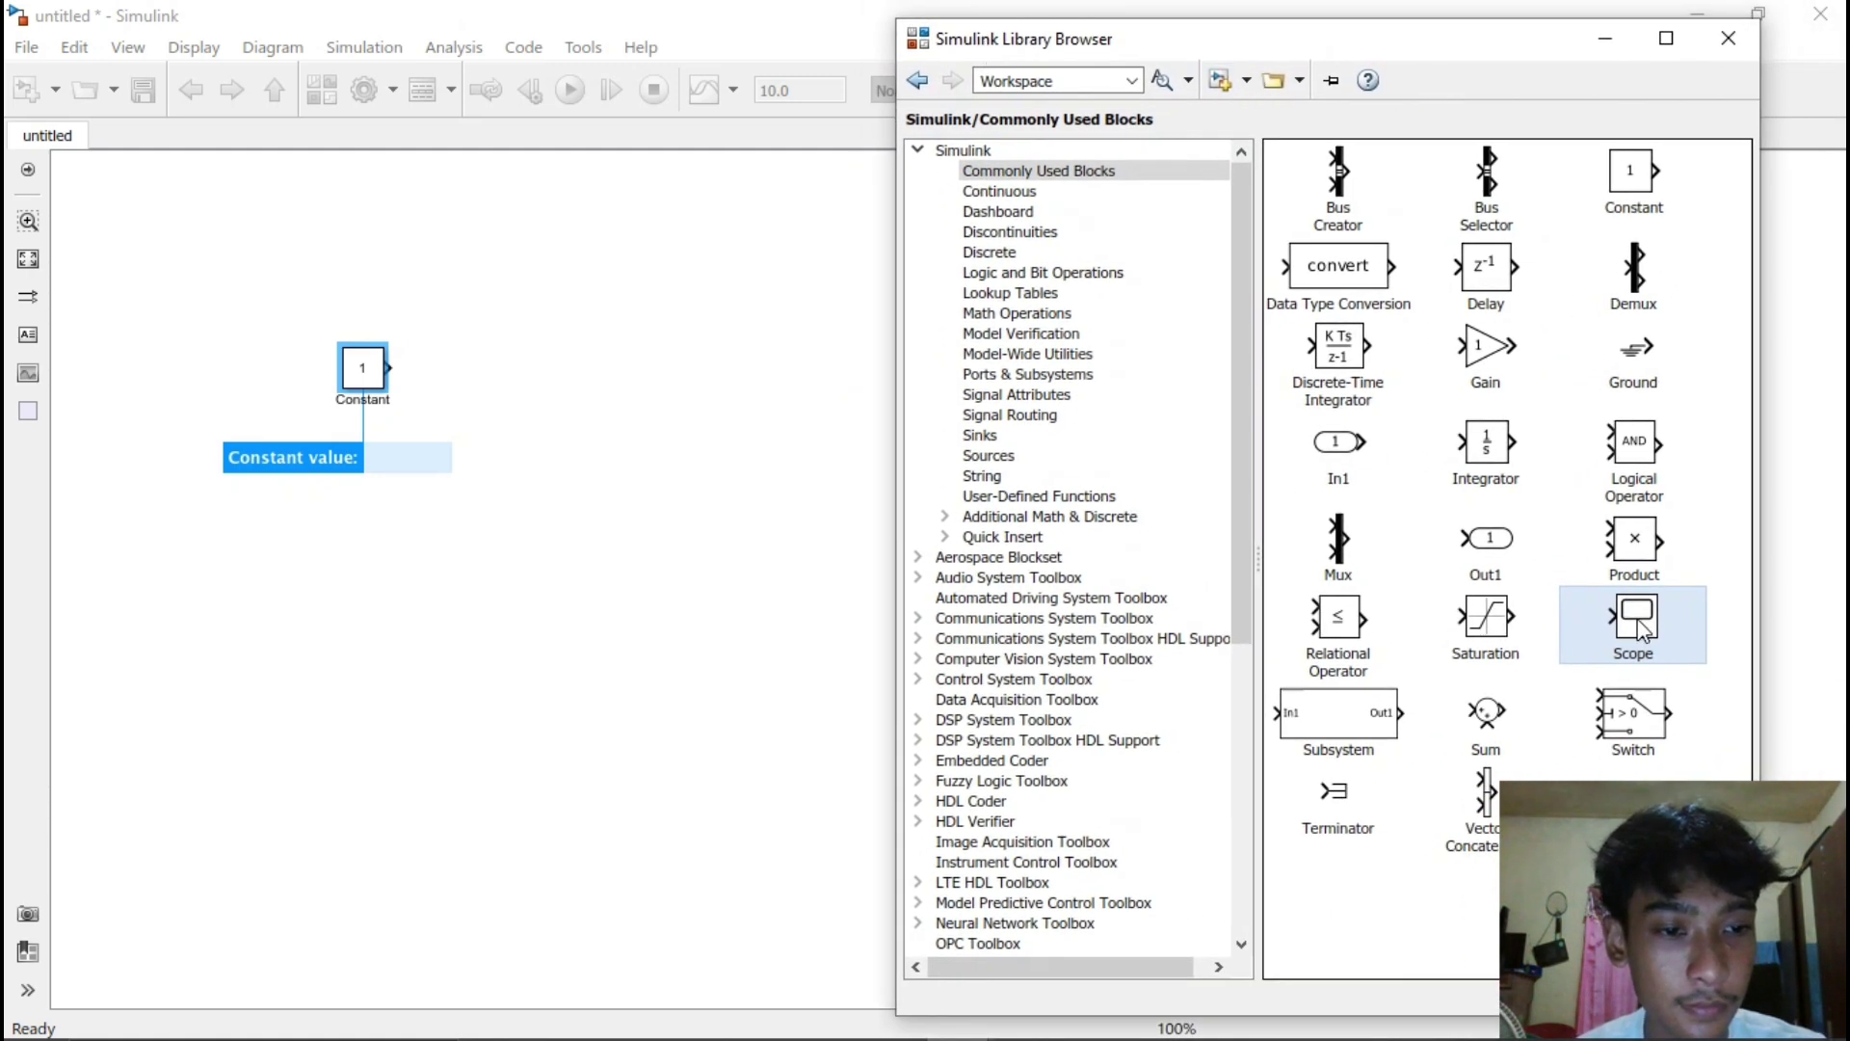
drag(1642, 629, 710, 379)
click(714, 395)
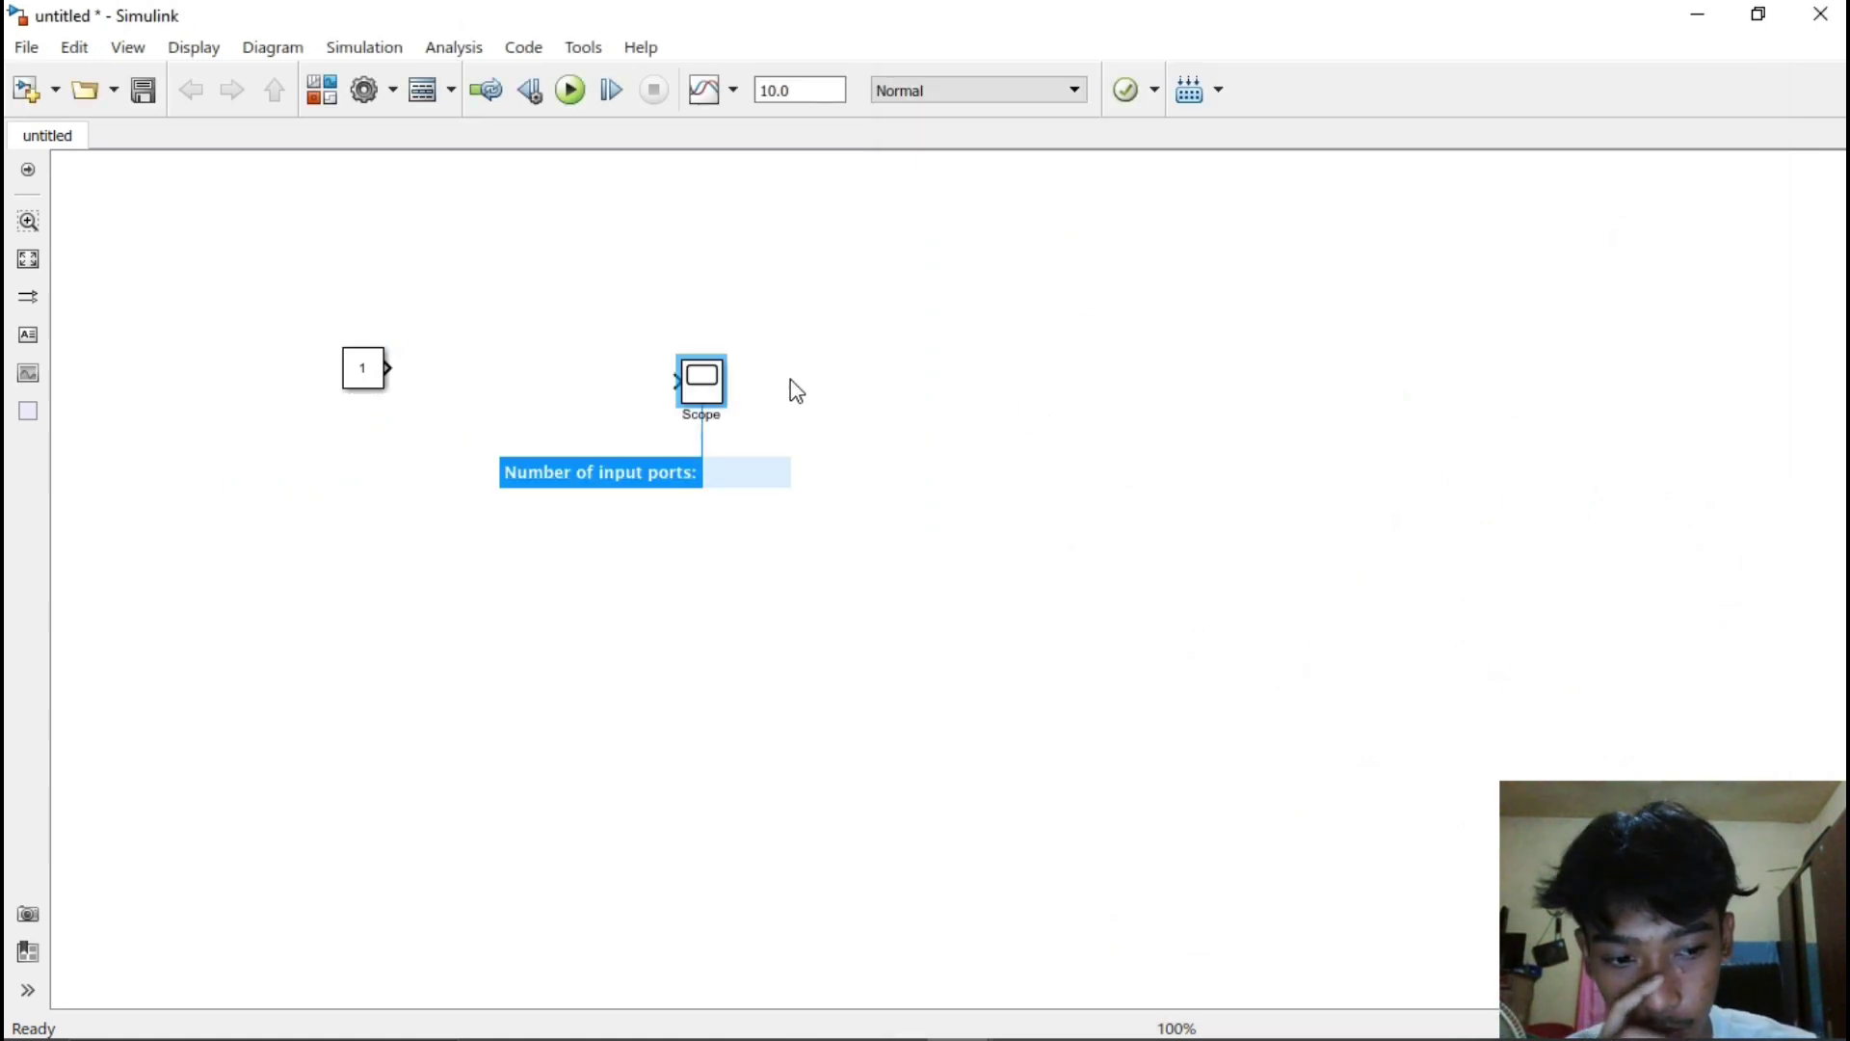
click(360, 366)
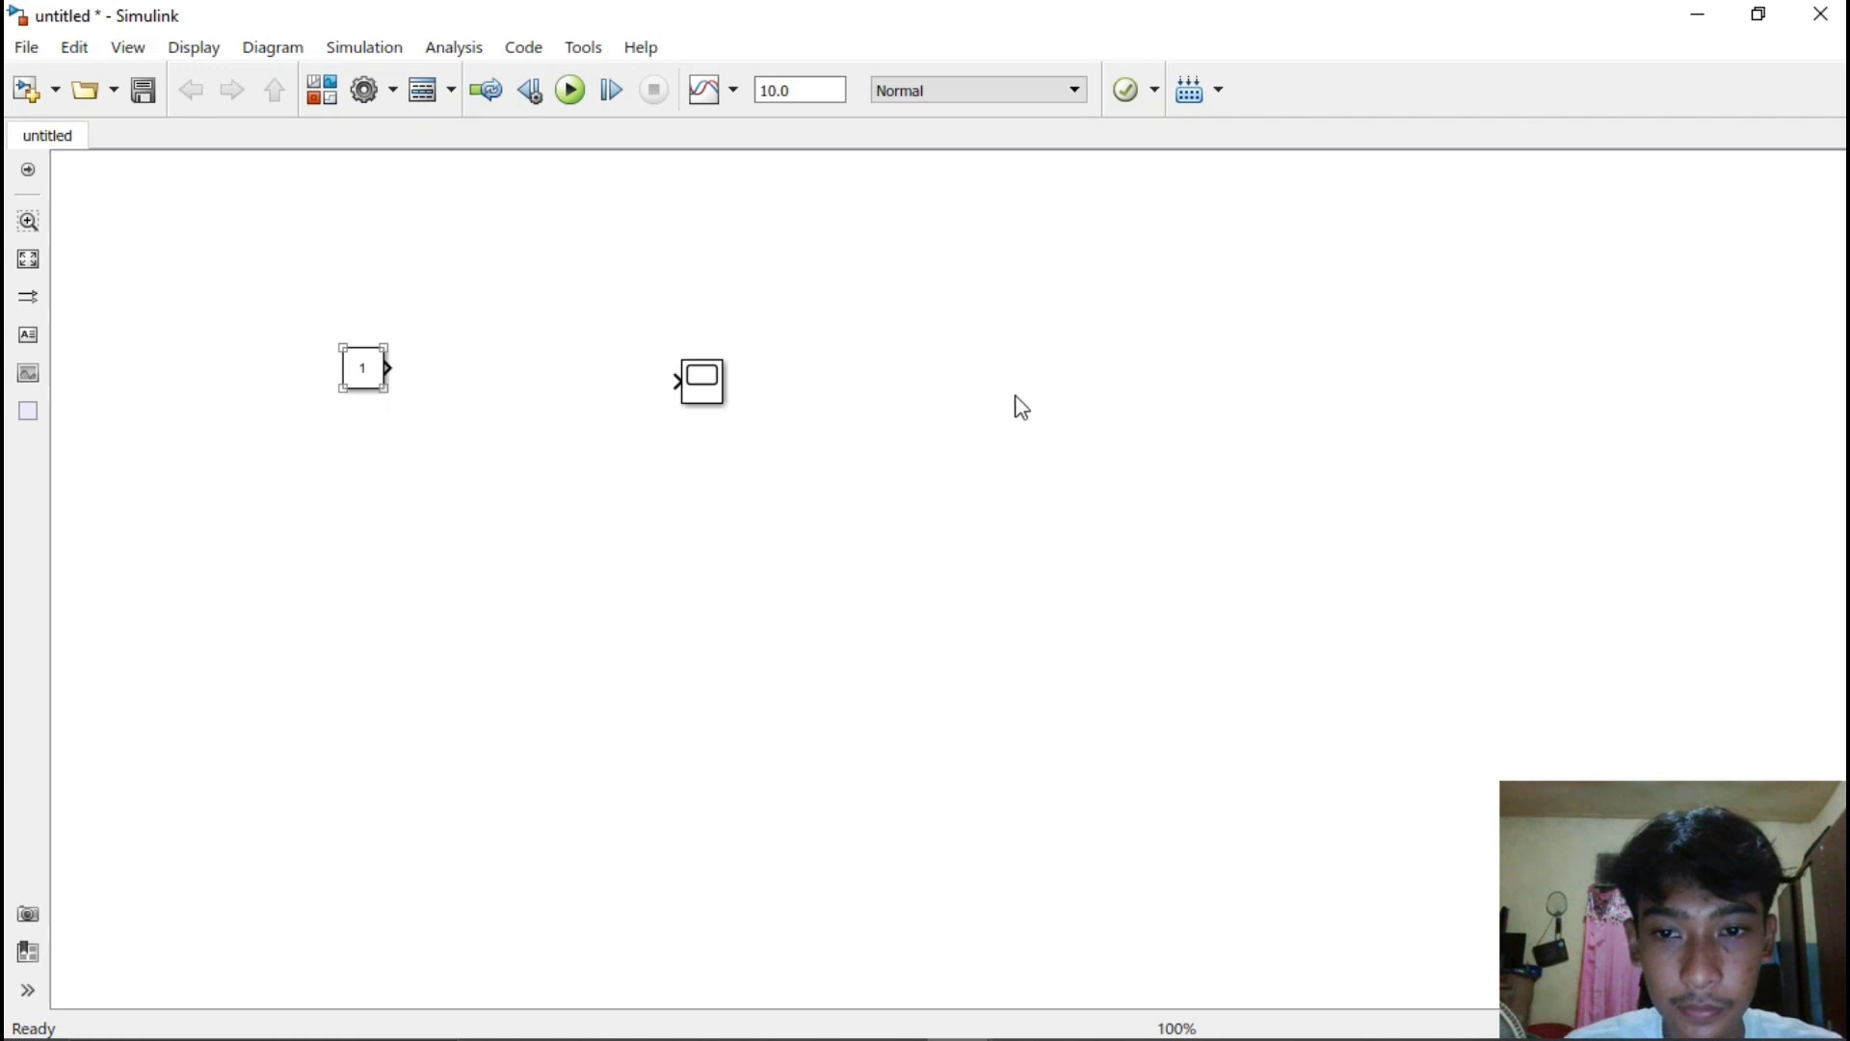
Place a Transfer Fcn block from the Continuous library between the Constant and Scope blocks
key(ctrl+shift+l)
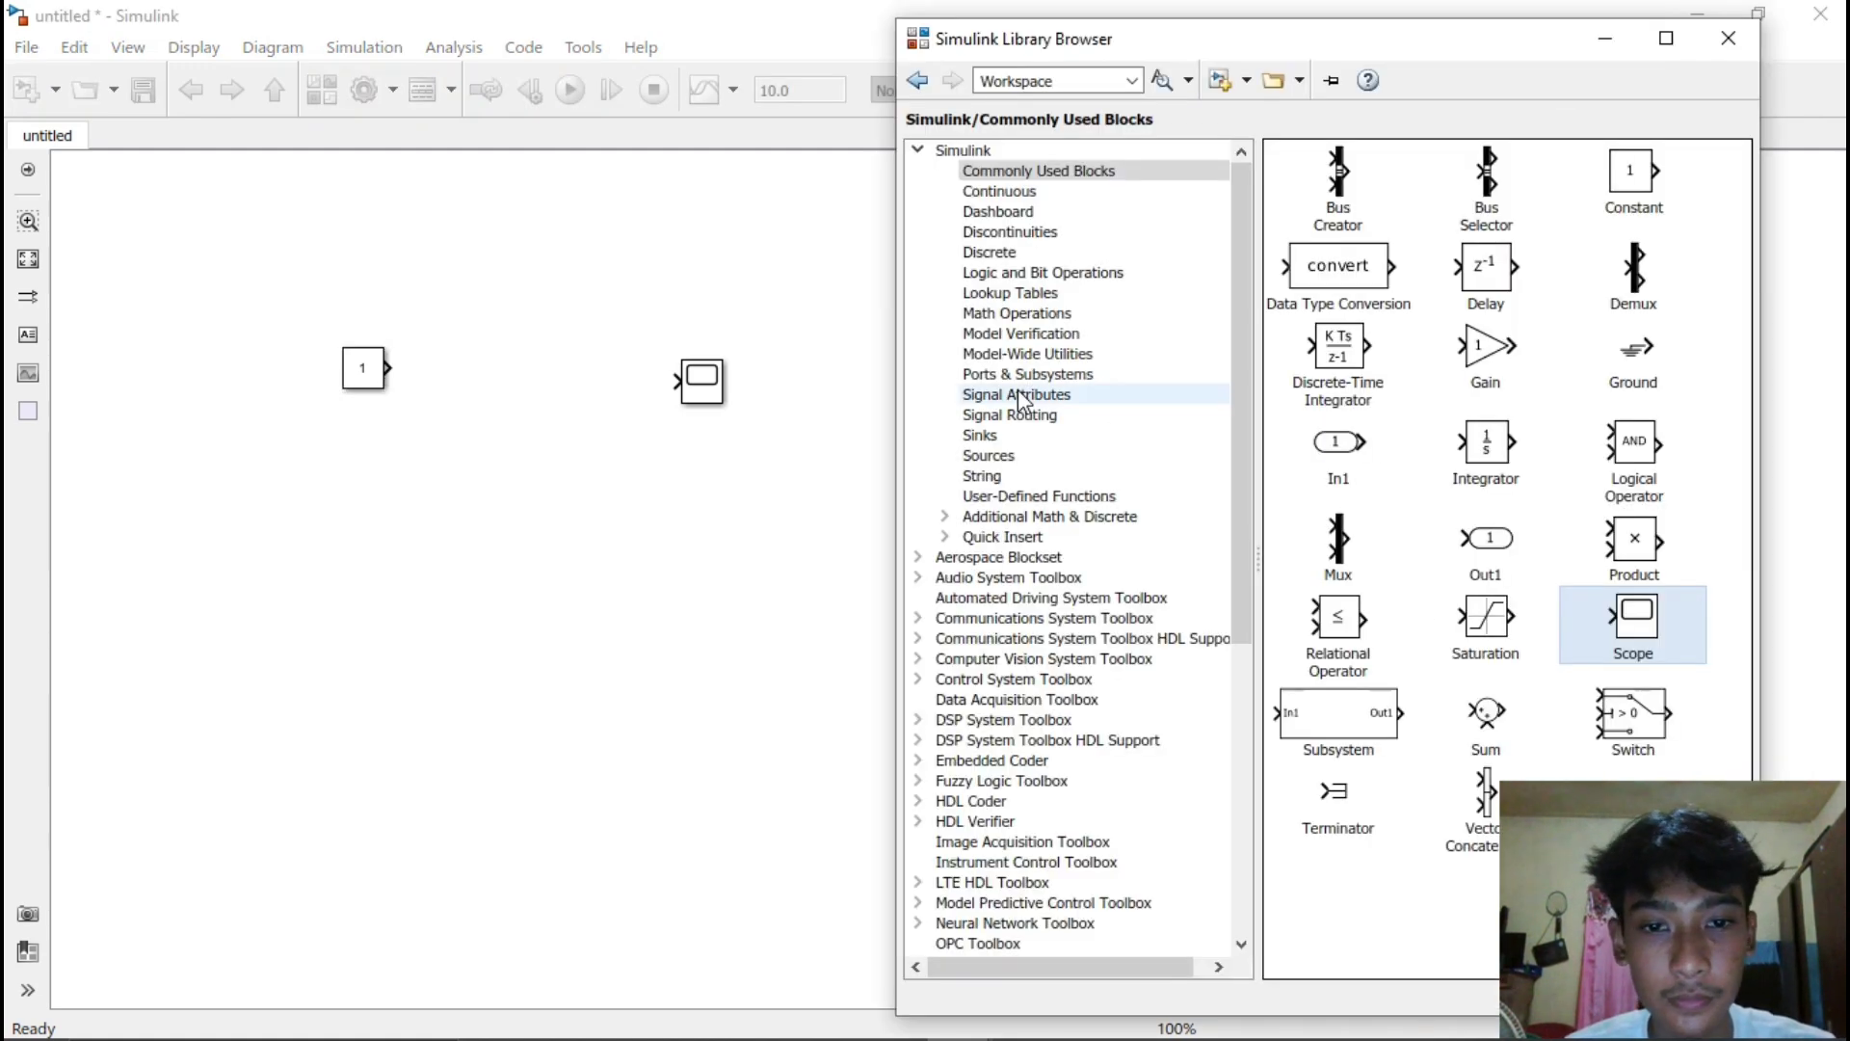
click(1029, 191)
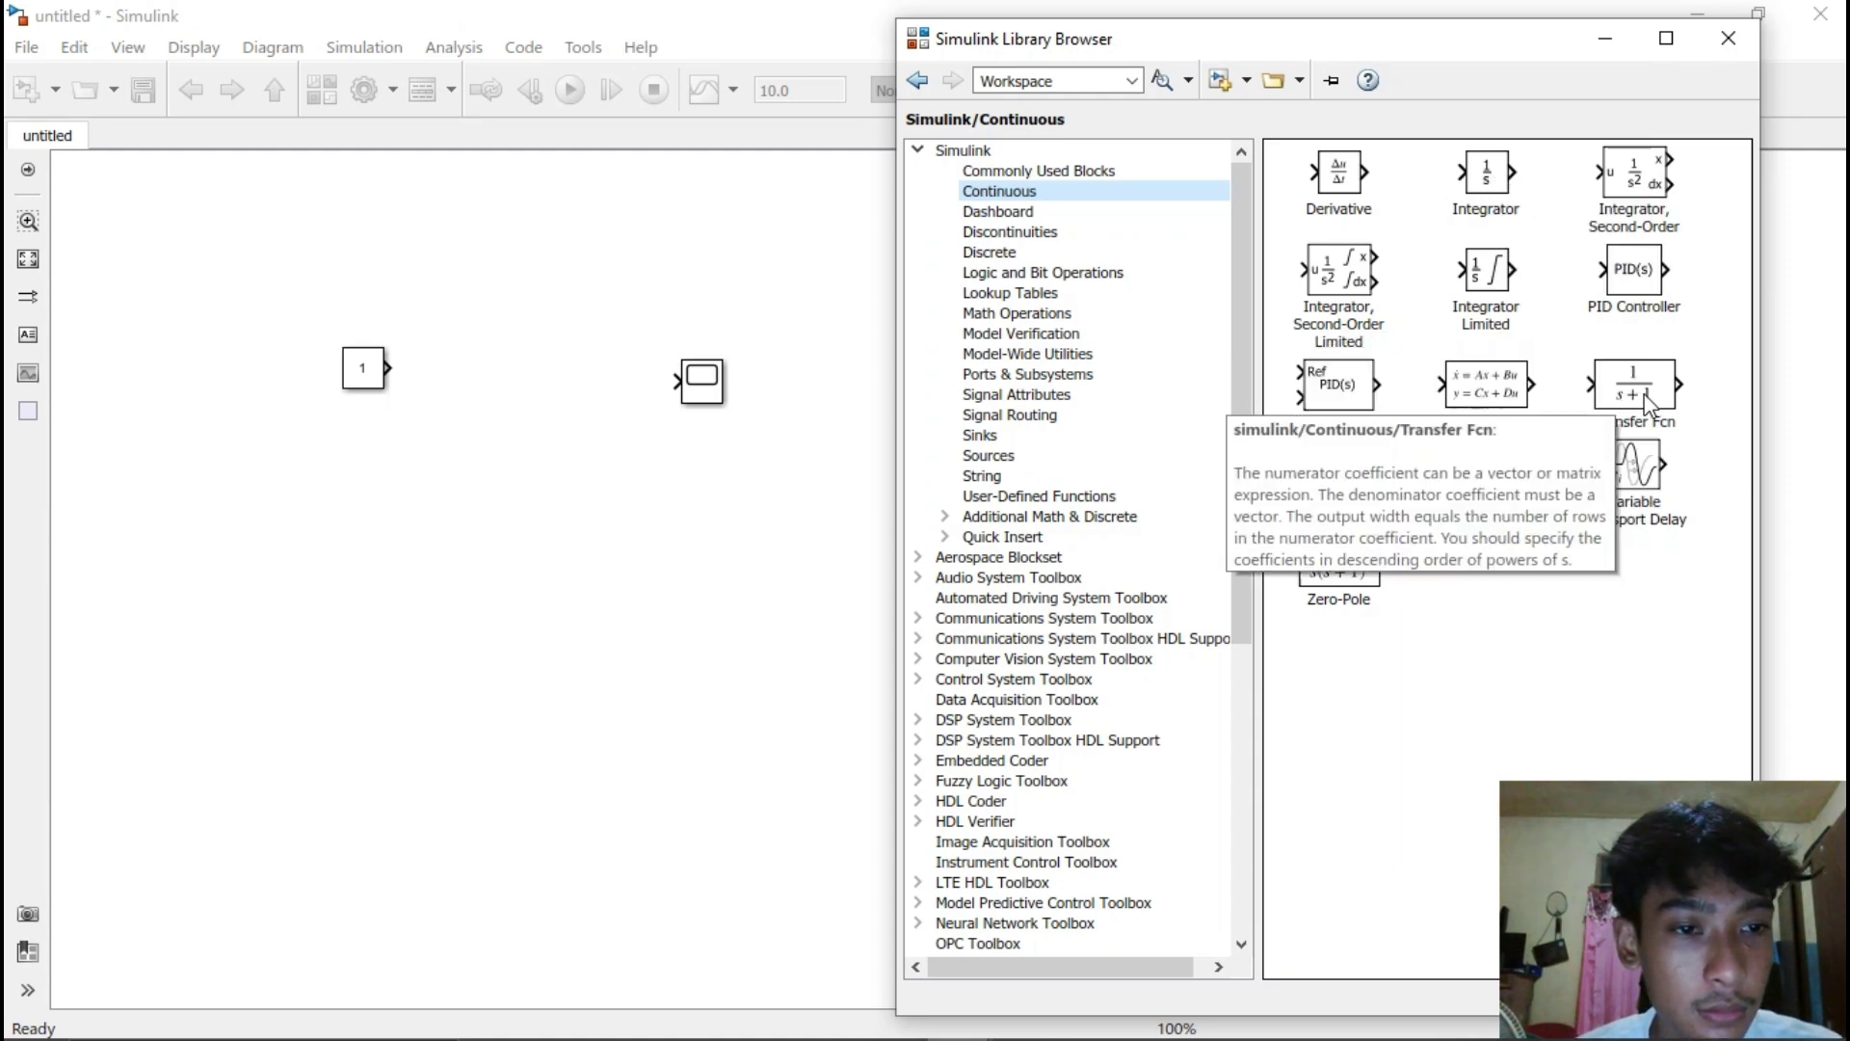
drag(1650, 405, 557, 379)
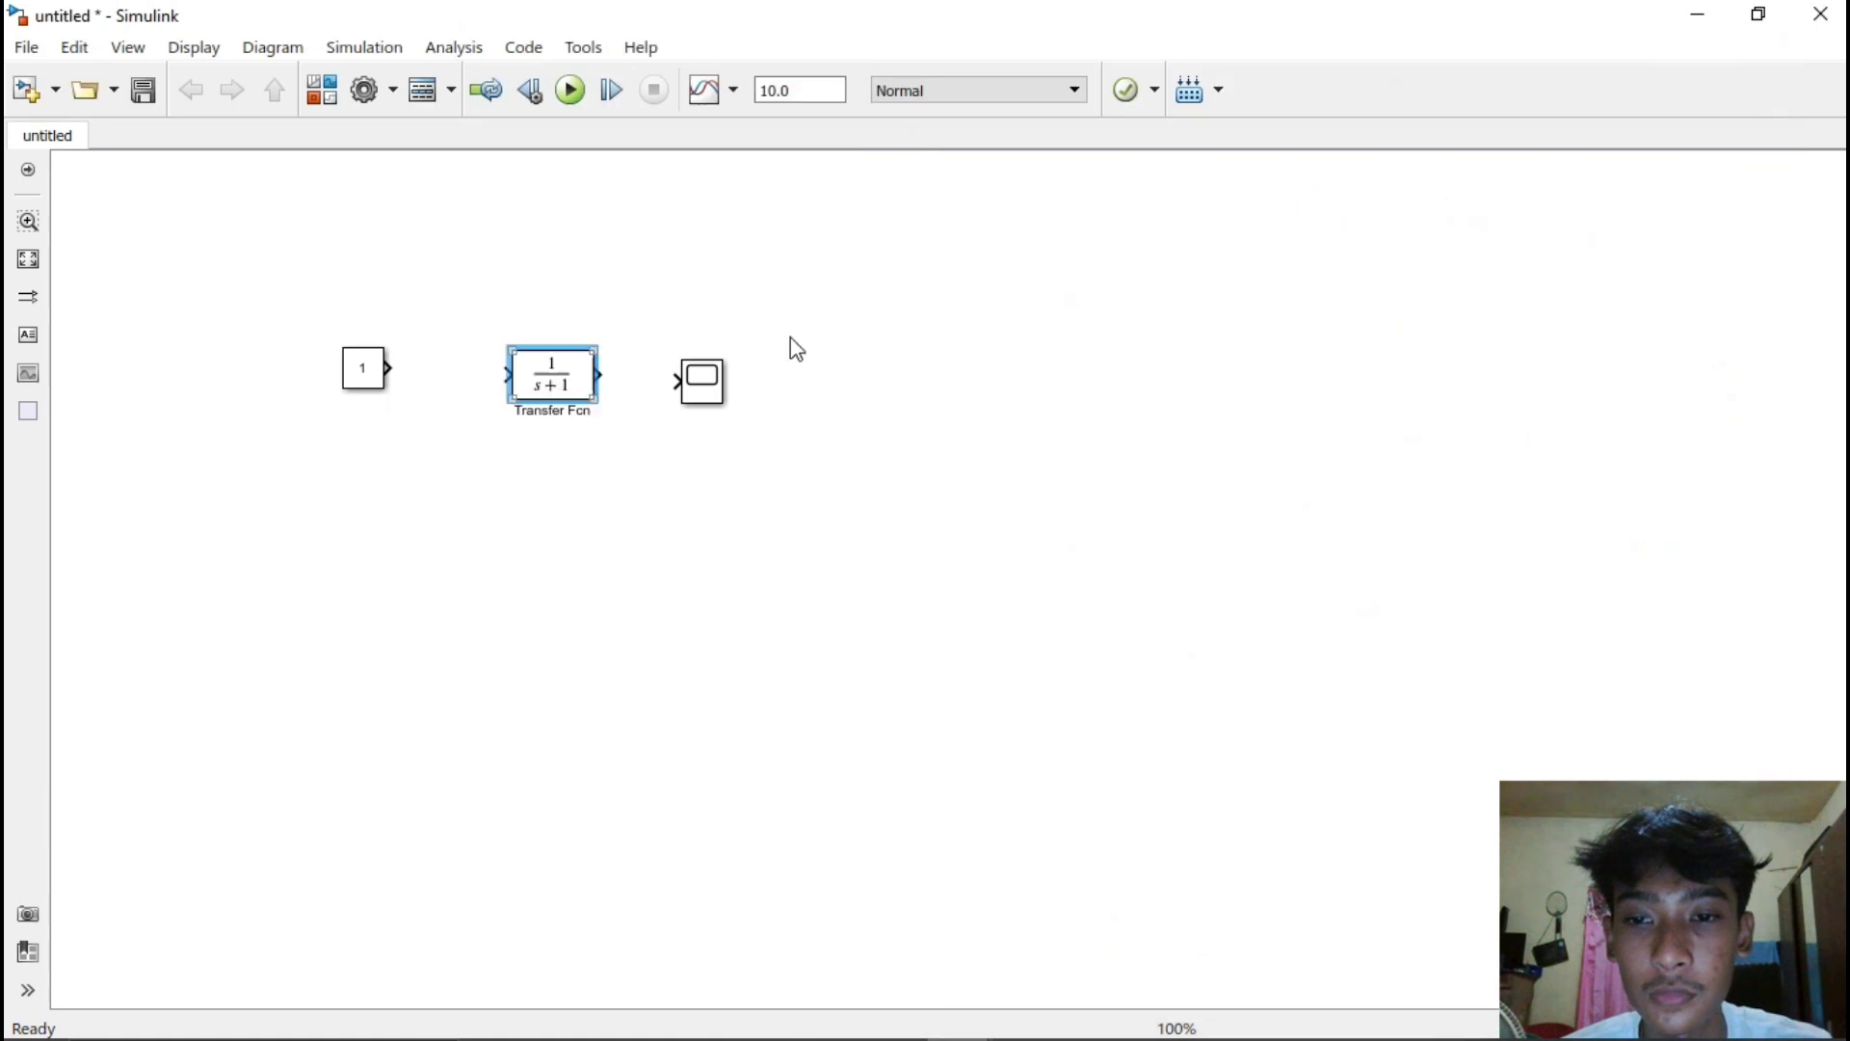
Move the Scope up and to the right, and place a Mux block from Commonly Used Blocks just before it
drag(679, 385, 804, 293)
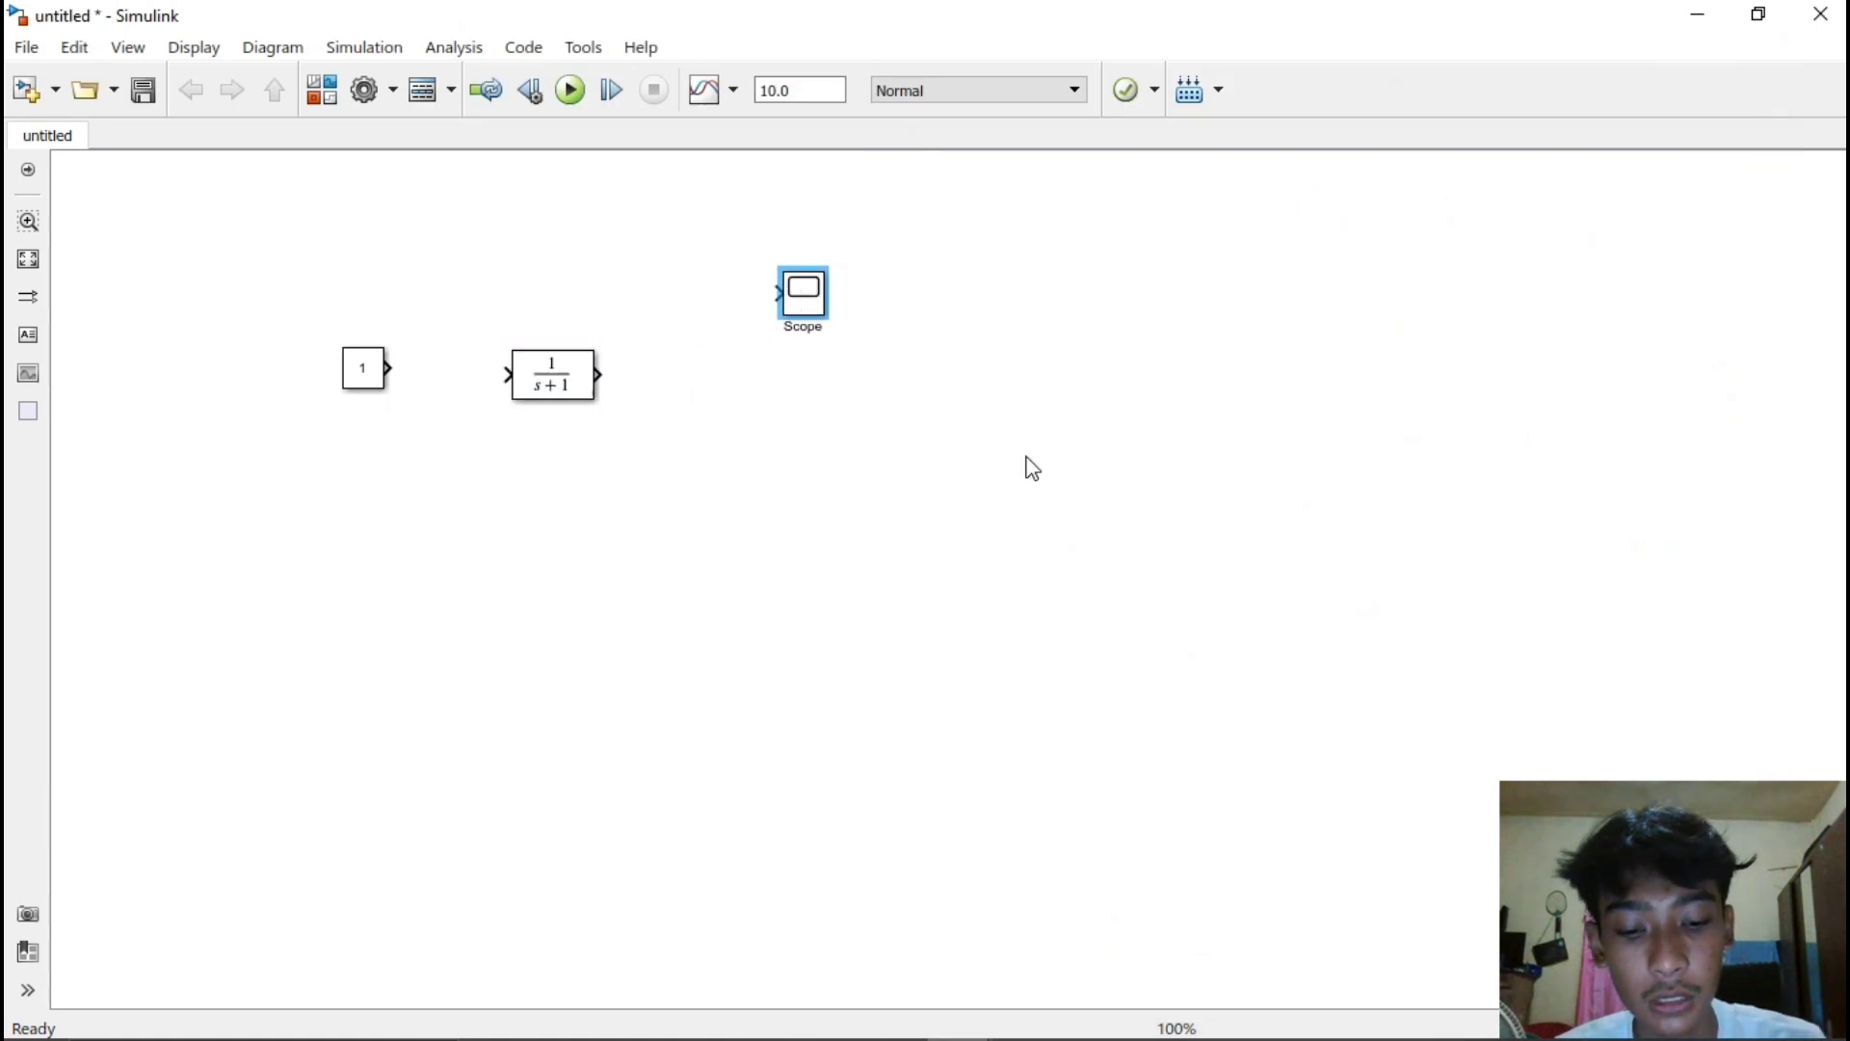
key(alt+Tab)
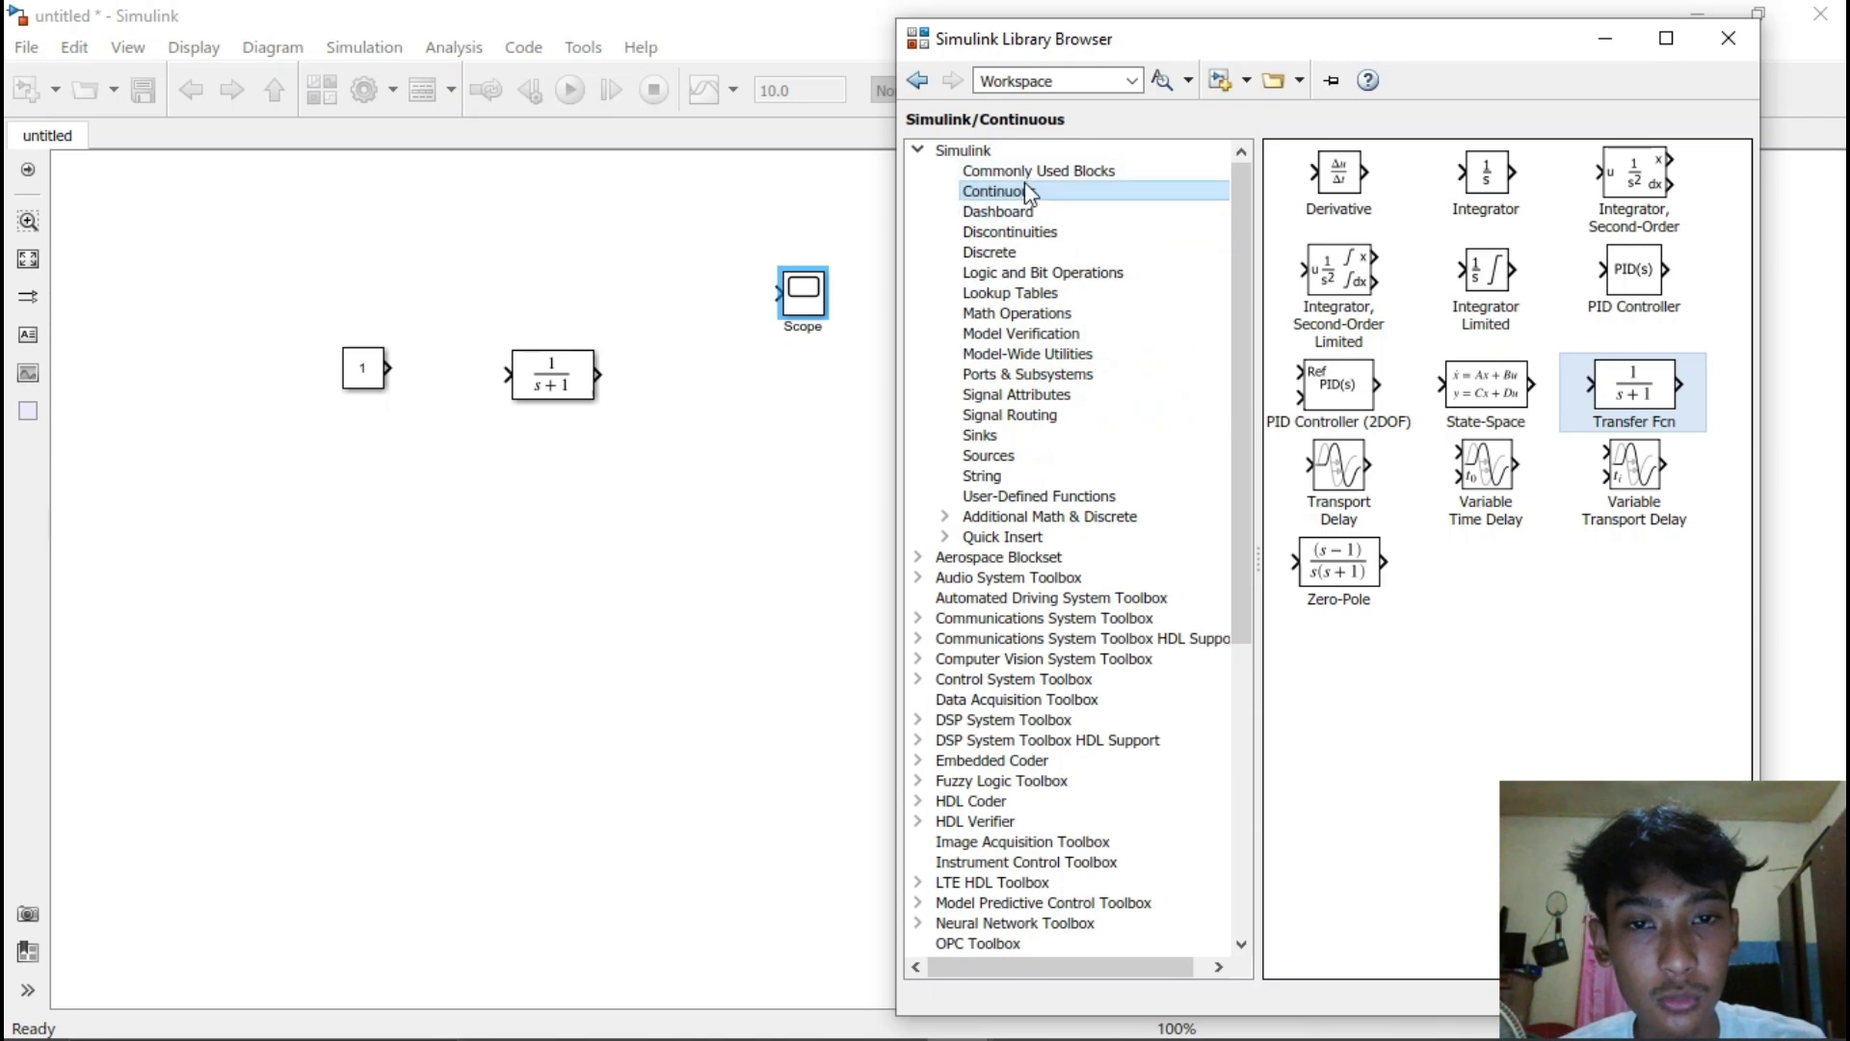
click(1070, 171)
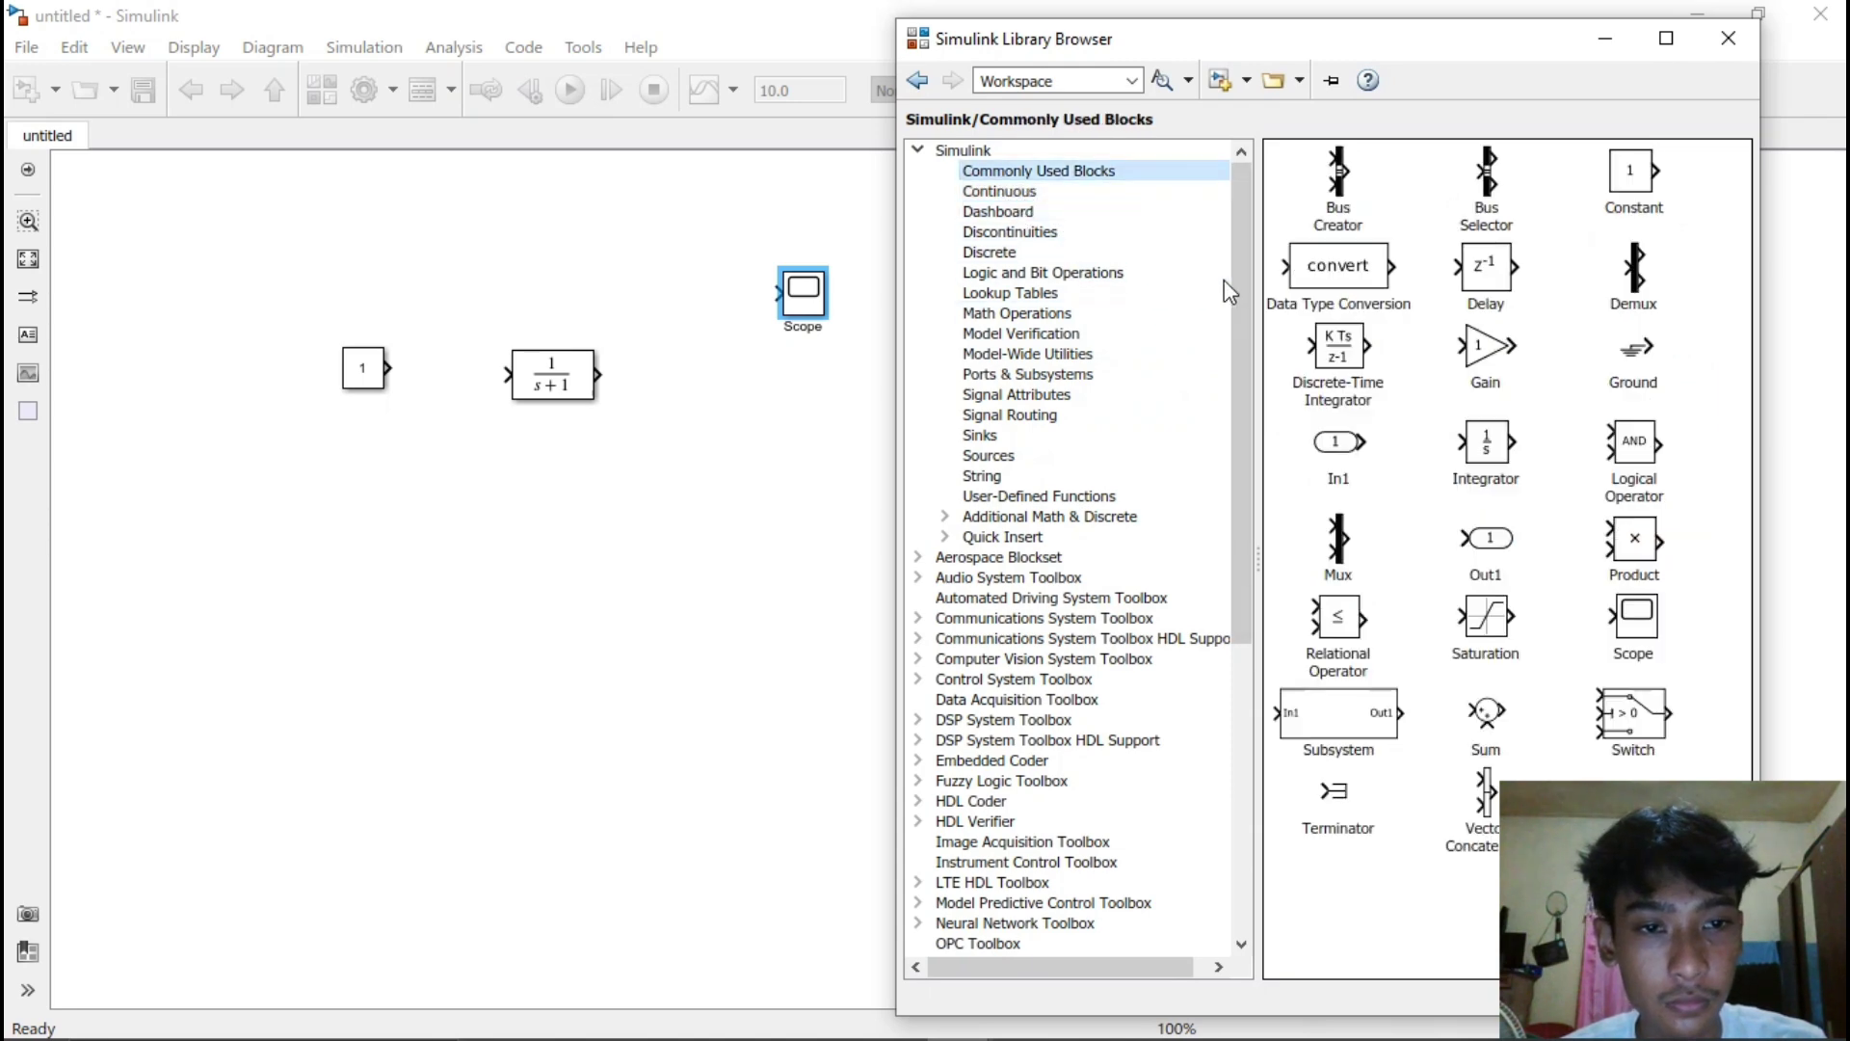
drag(1344, 540, 734, 313)
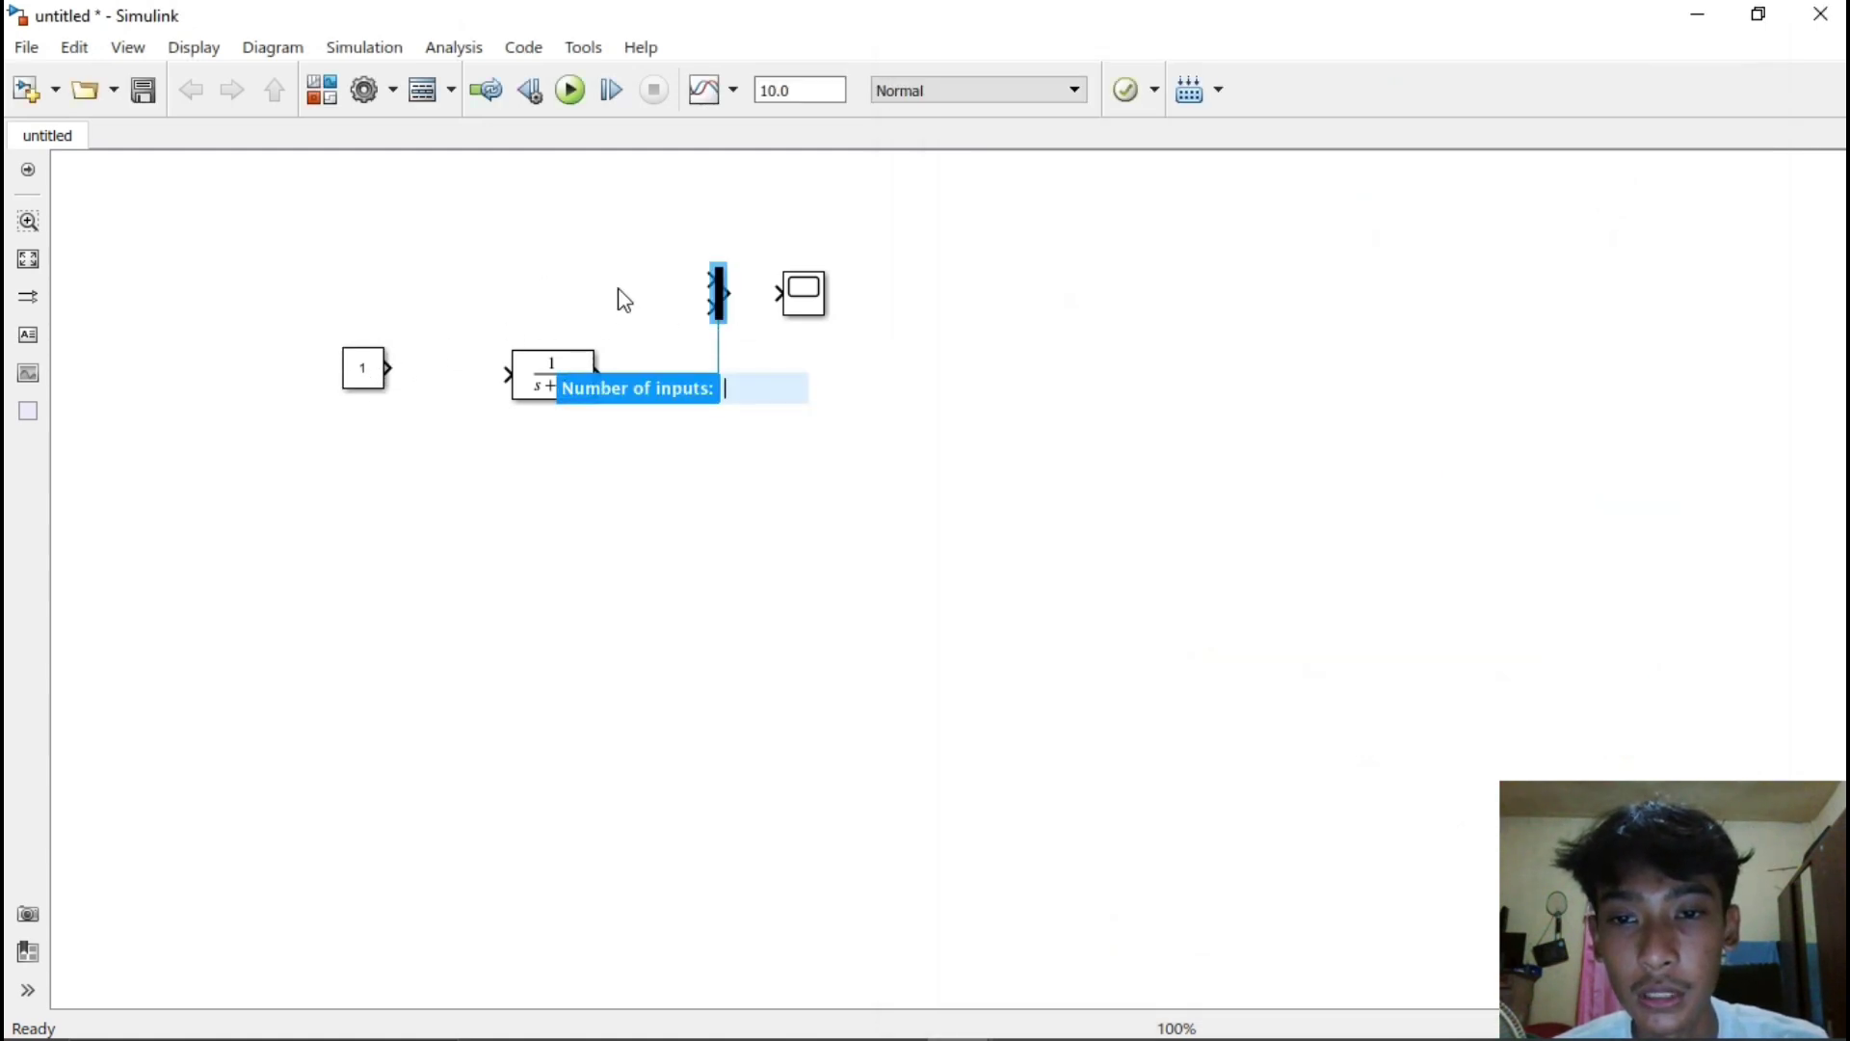
Set the Transfer Fcn block's numerator coefficients to [num], checking the variable names in the MATLAB script along the way
click(547, 378)
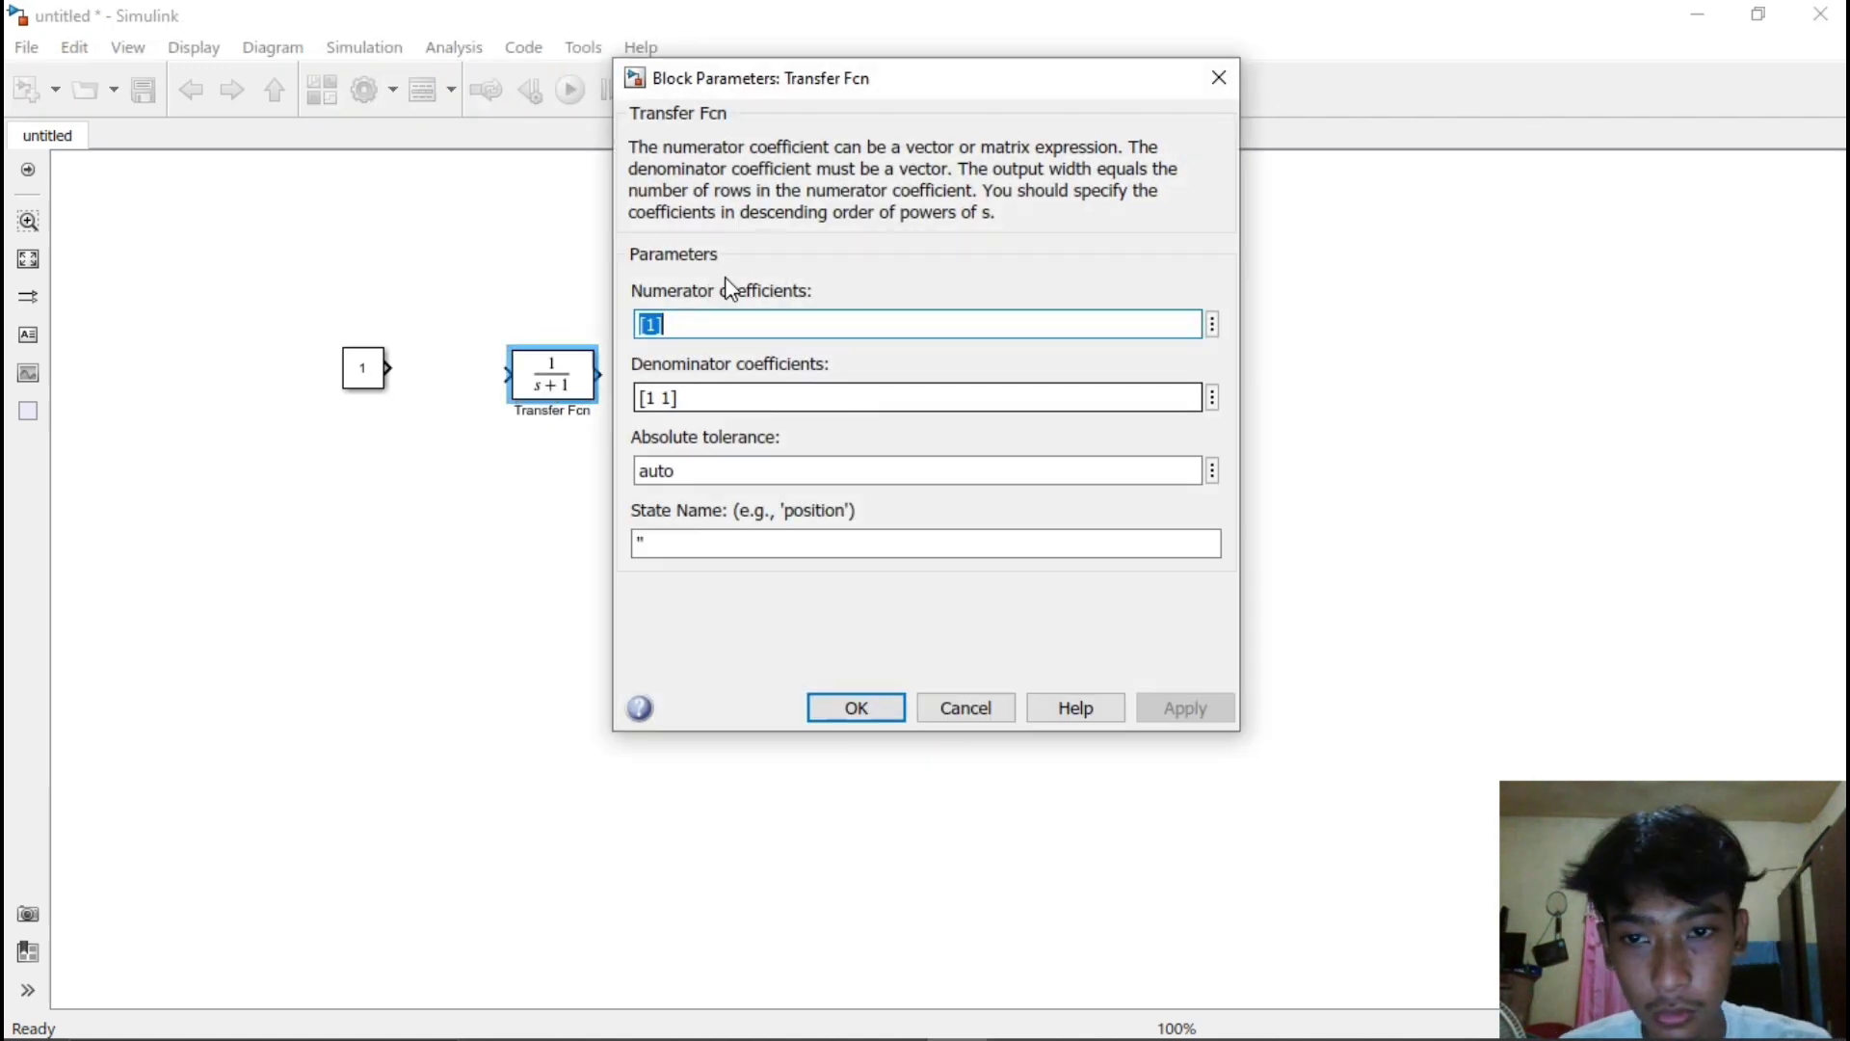
click(659, 323)
key(BackSpace)
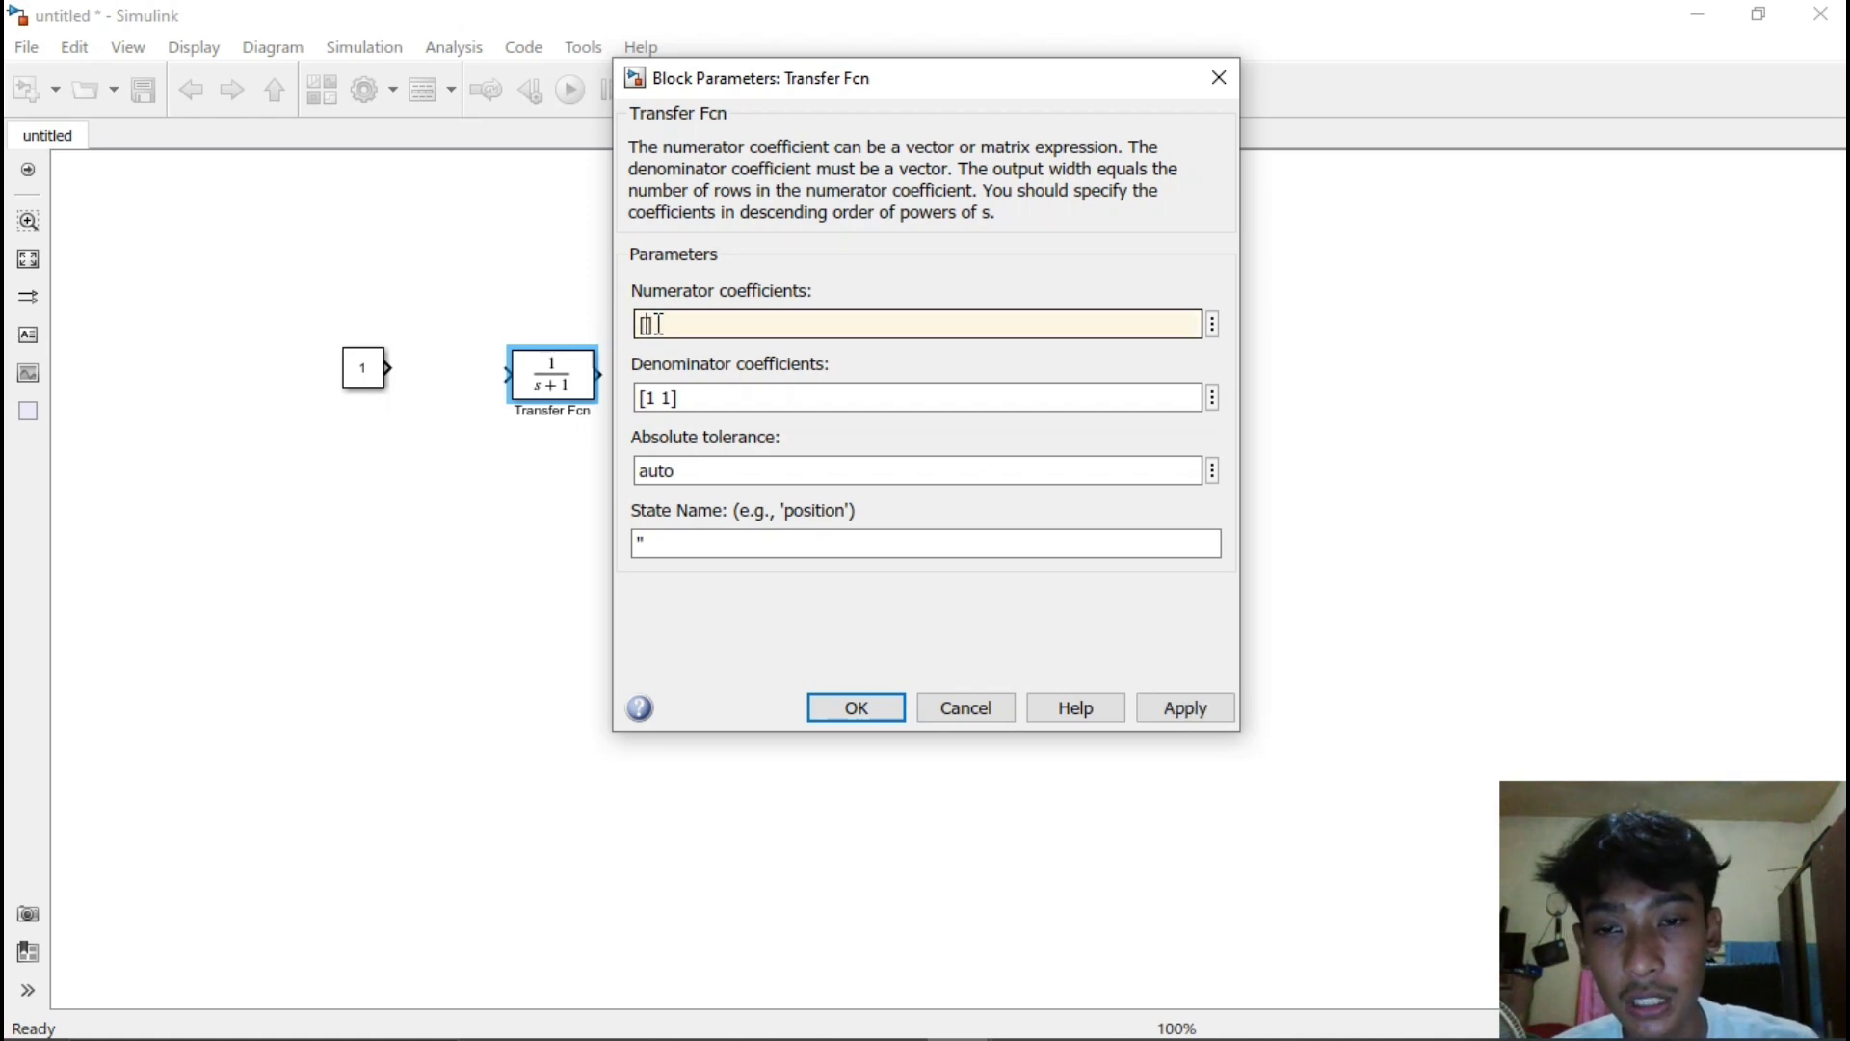
mouse_move(1015, 1019)
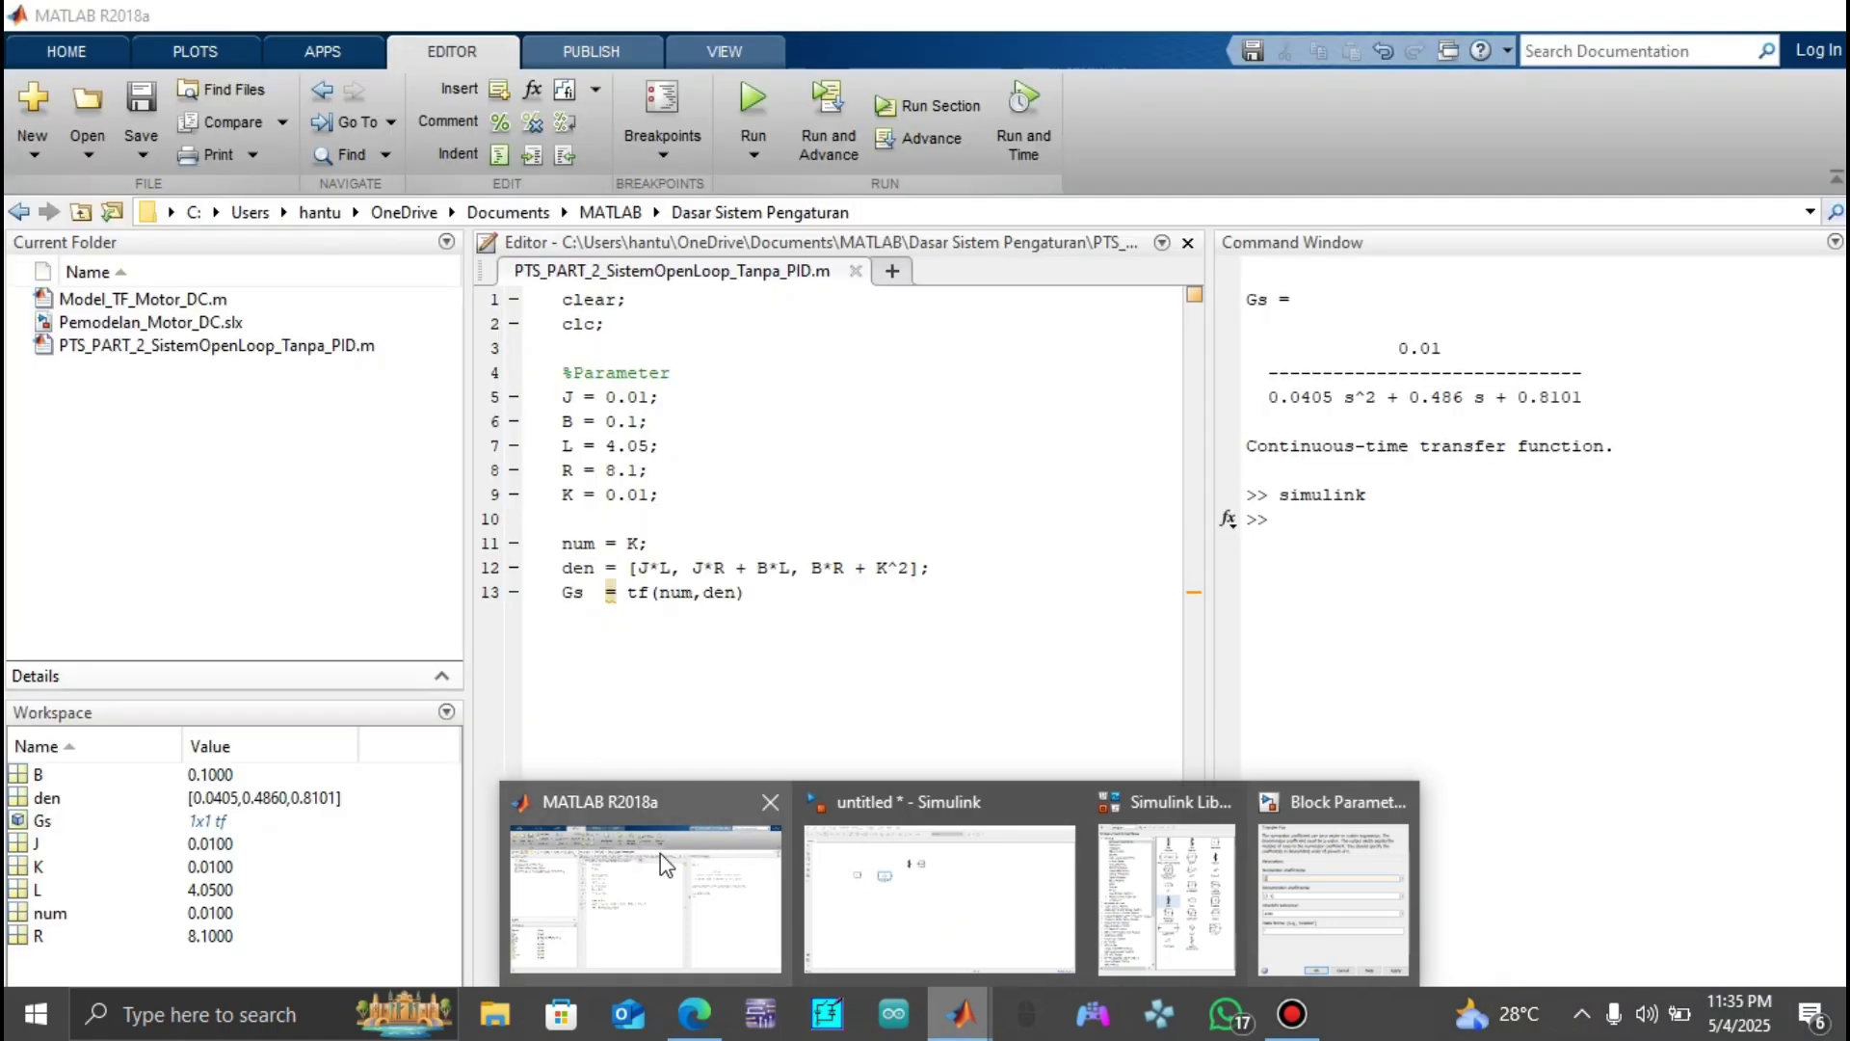
click(661, 854)
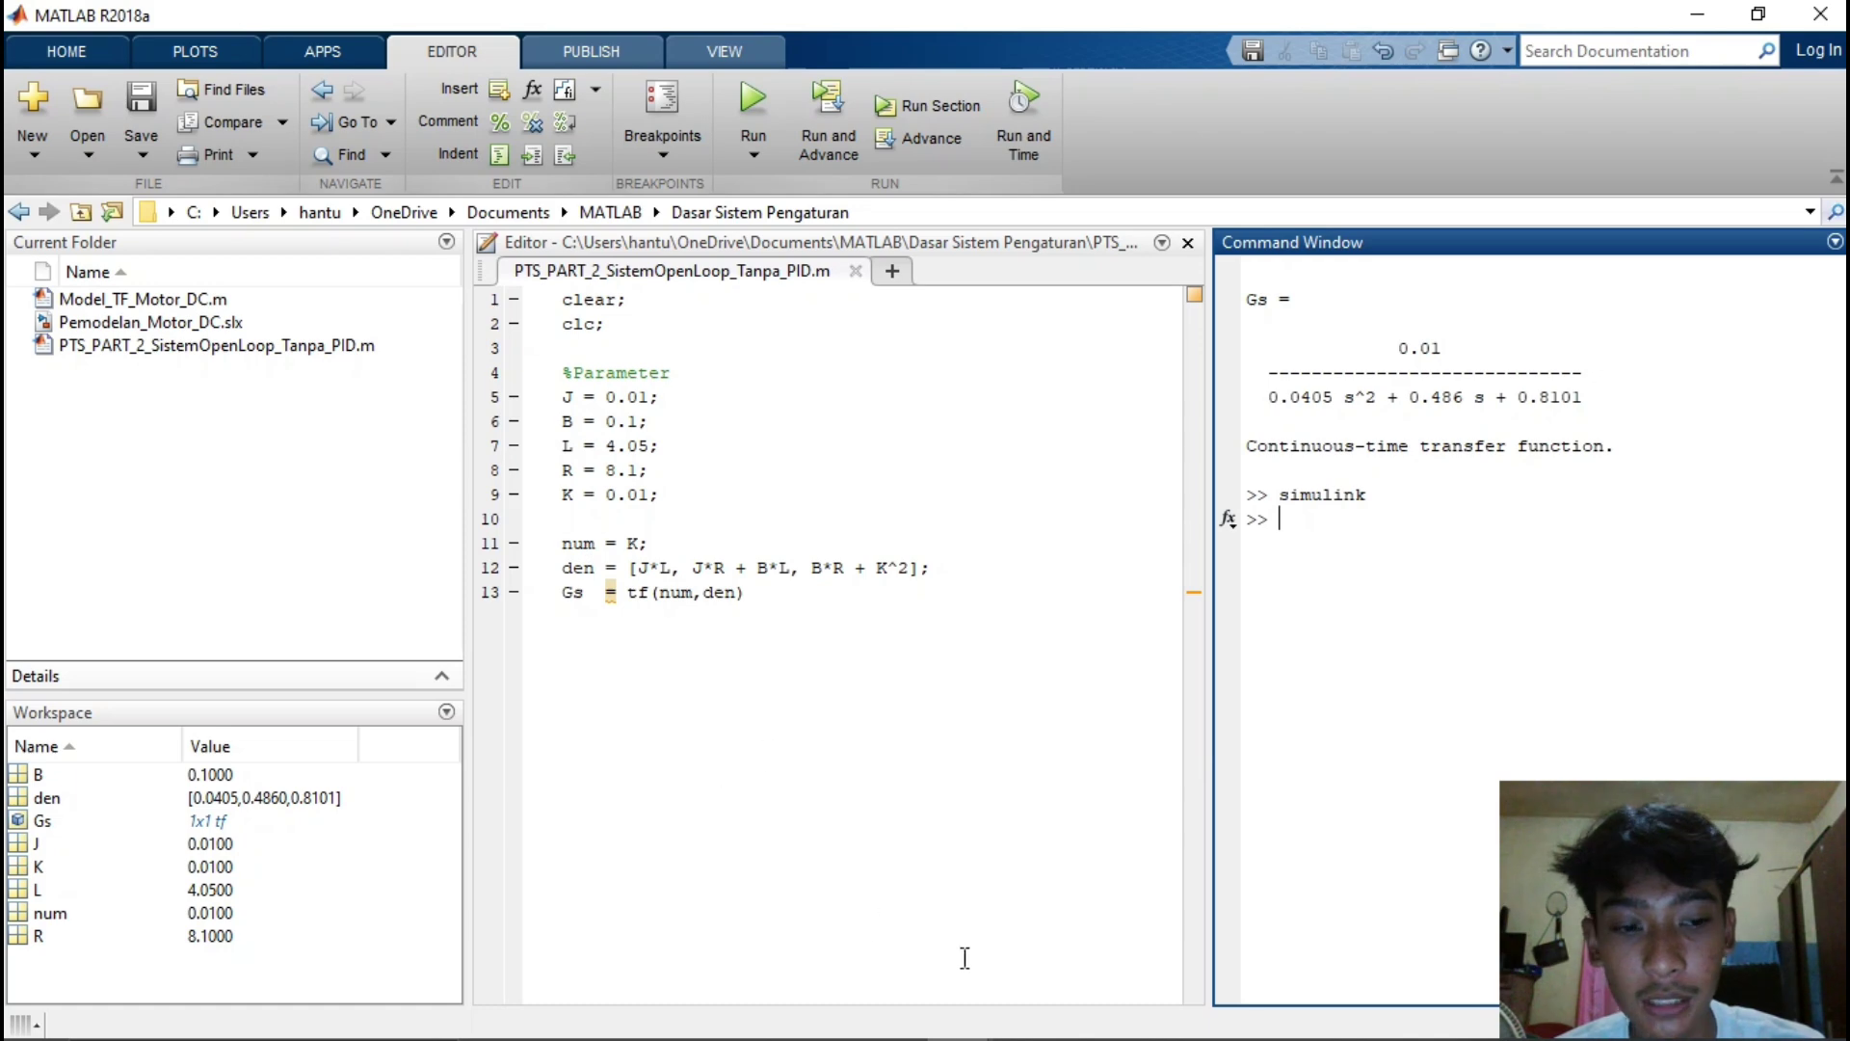
click(949, 1037)
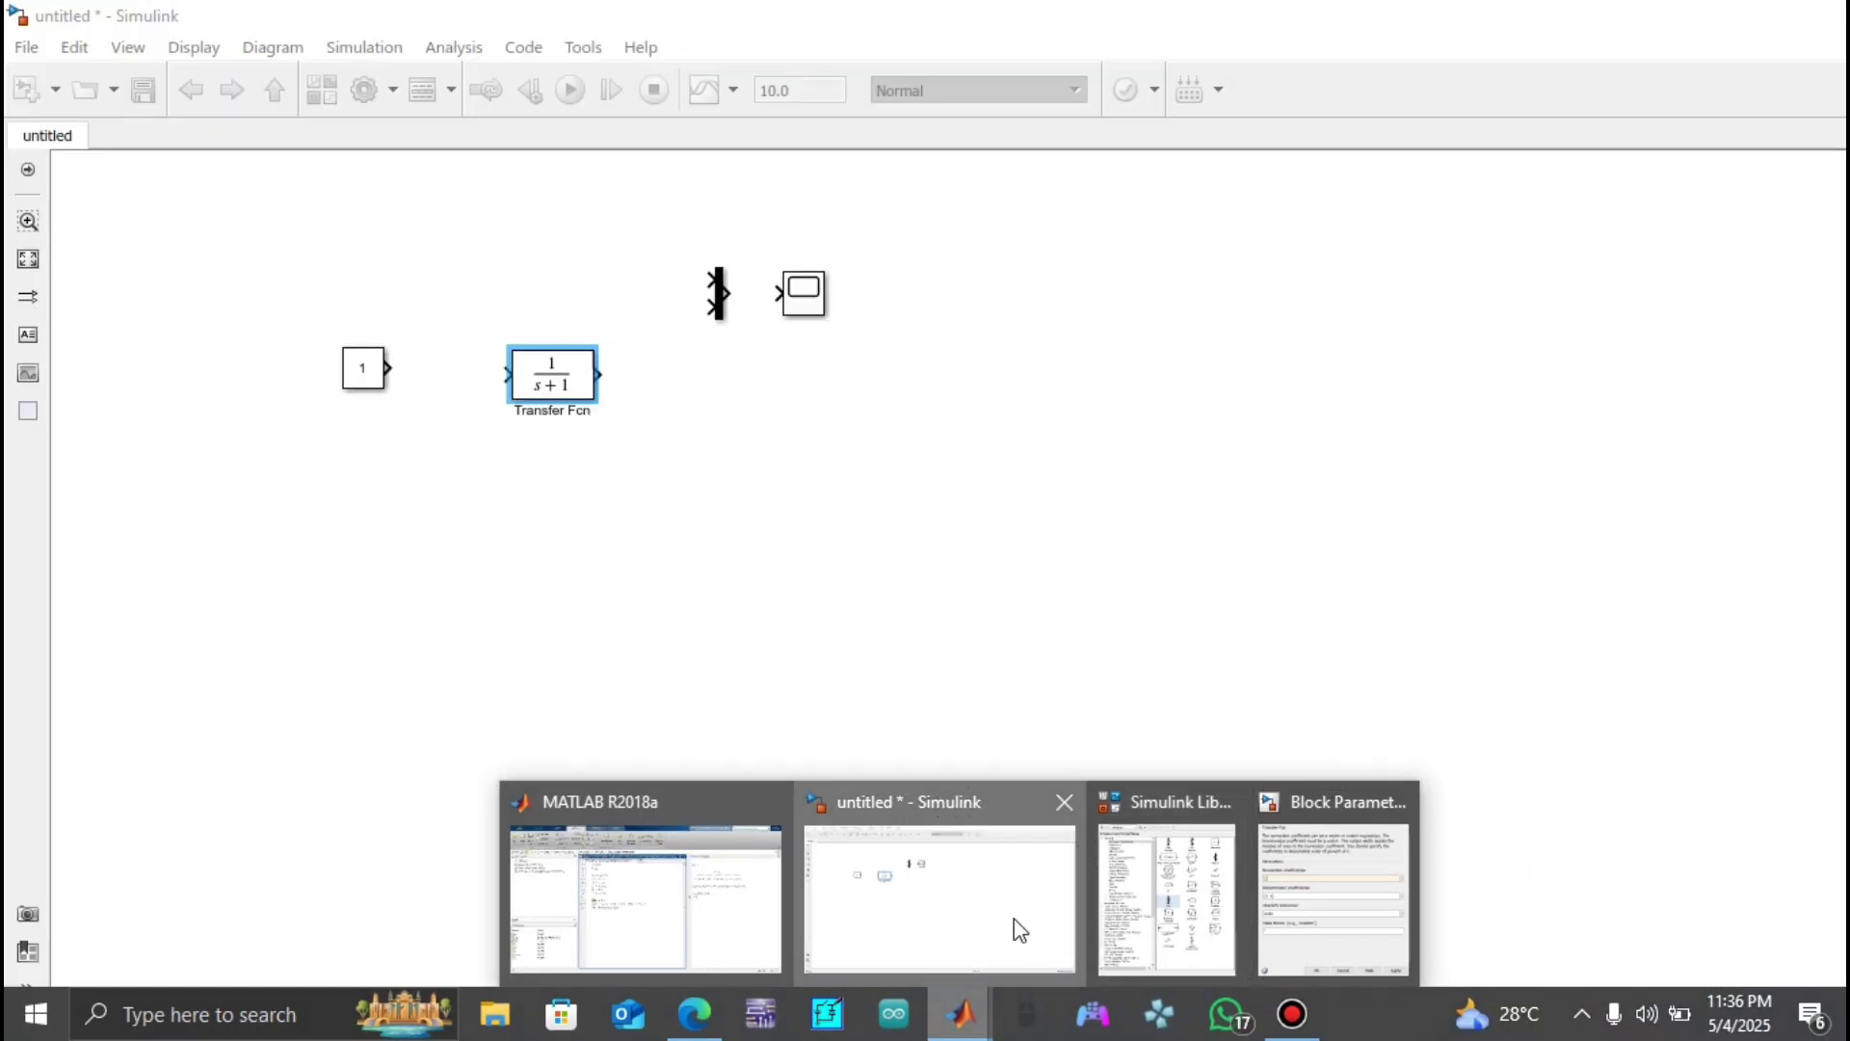
click(1013, 917)
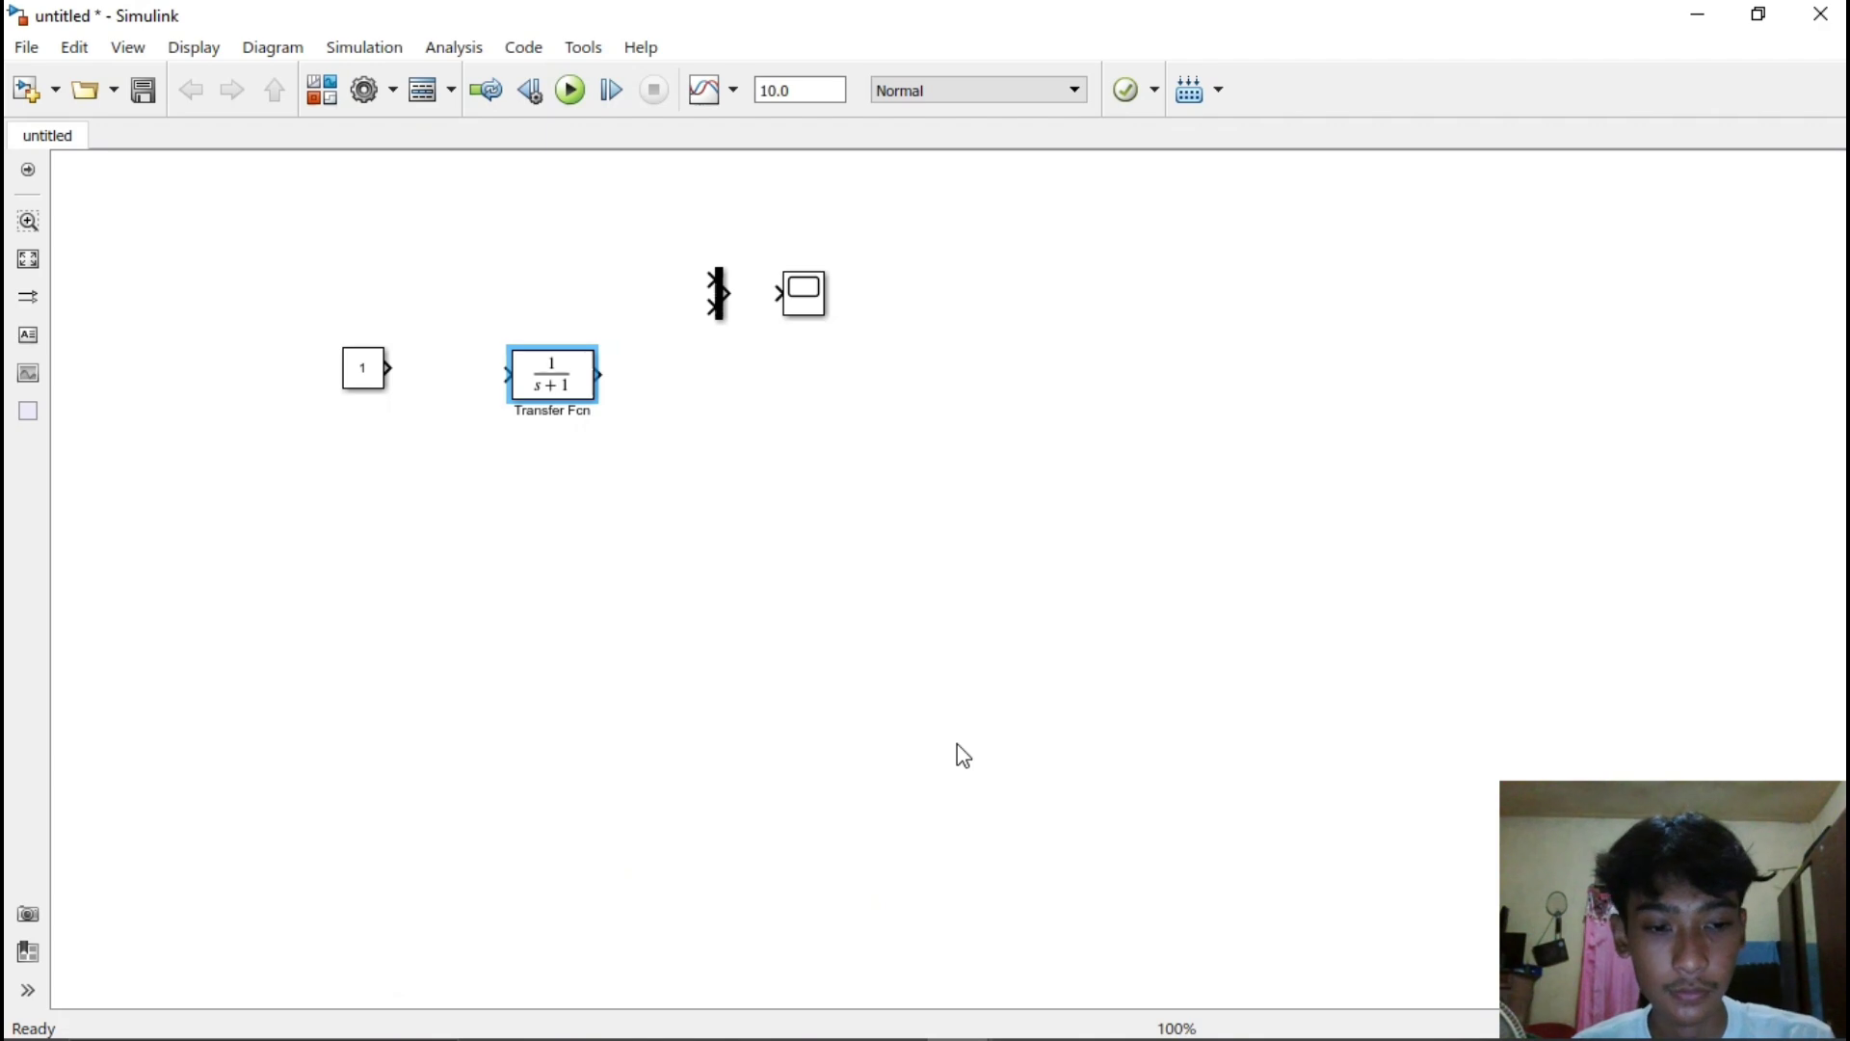
click(960, 1015)
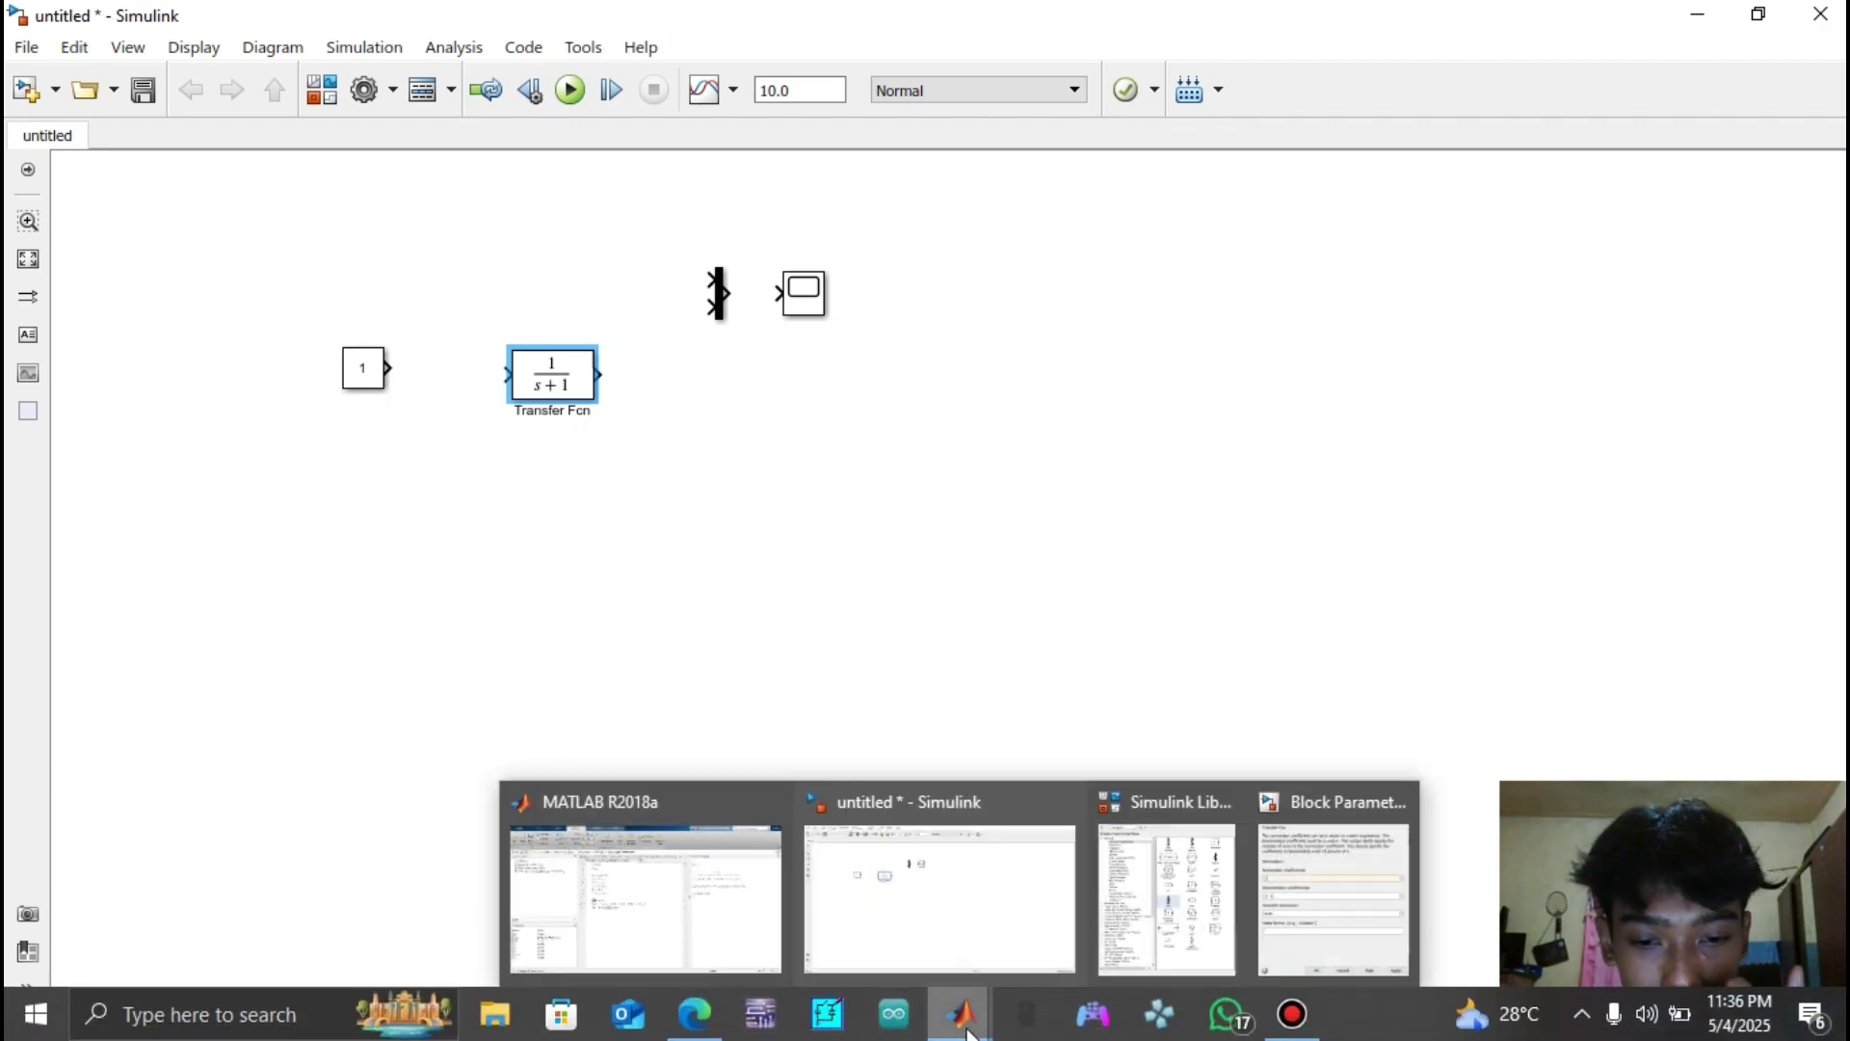
click(1029, 930)
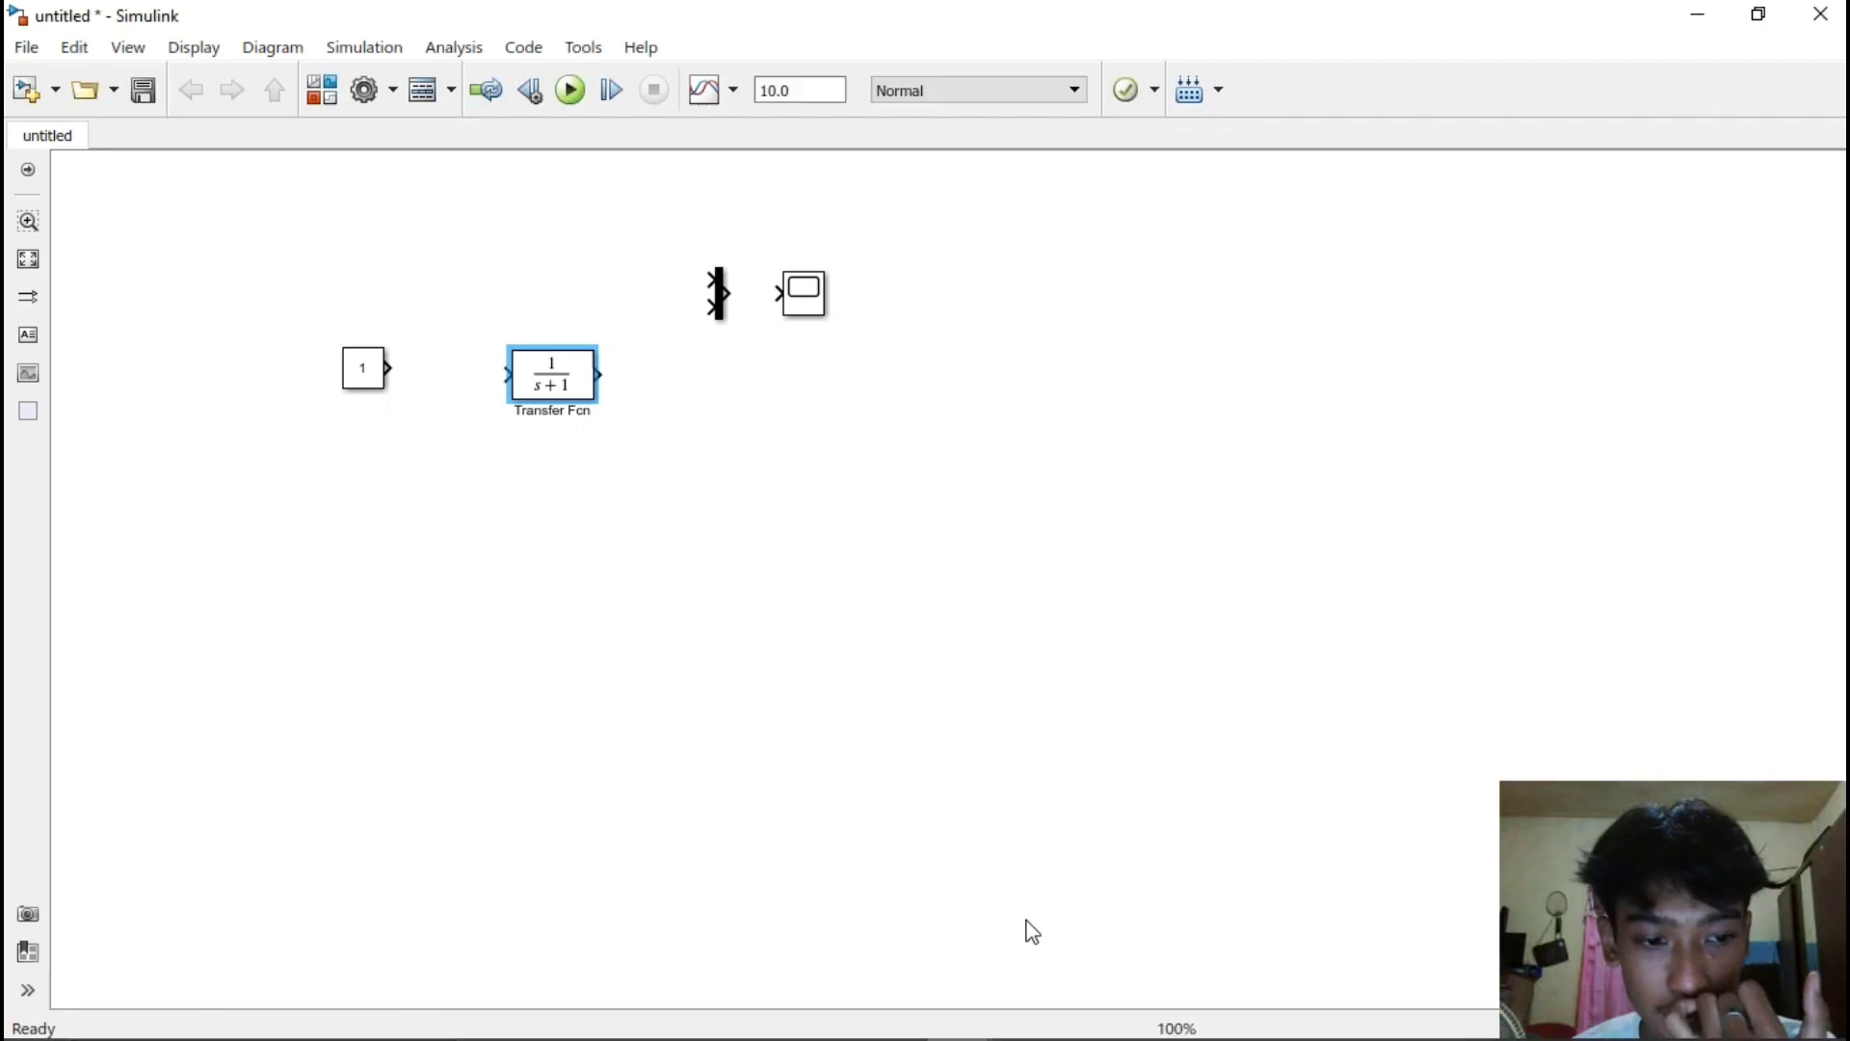
double_click(553, 383)
text(num)
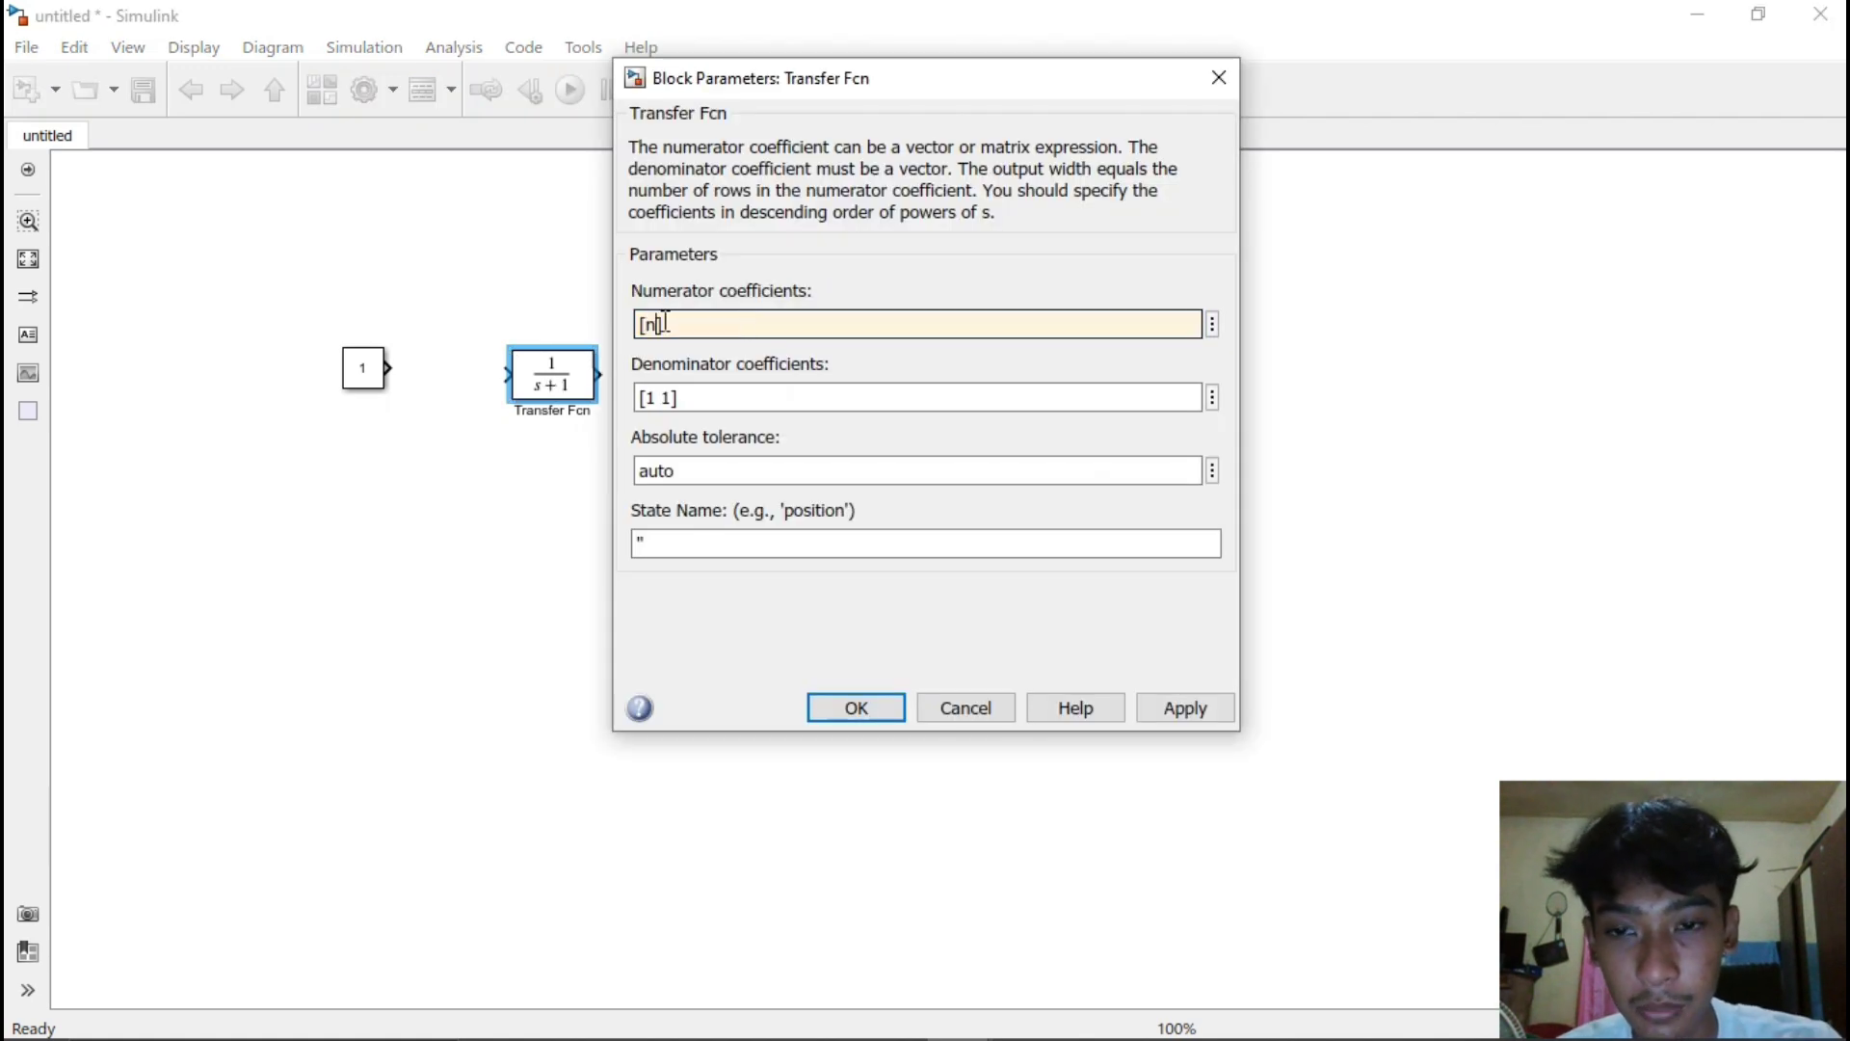
Set the Transfer Fcn block's denominator coefficients to [den] and apply the block parameters
double_click(674, 397)
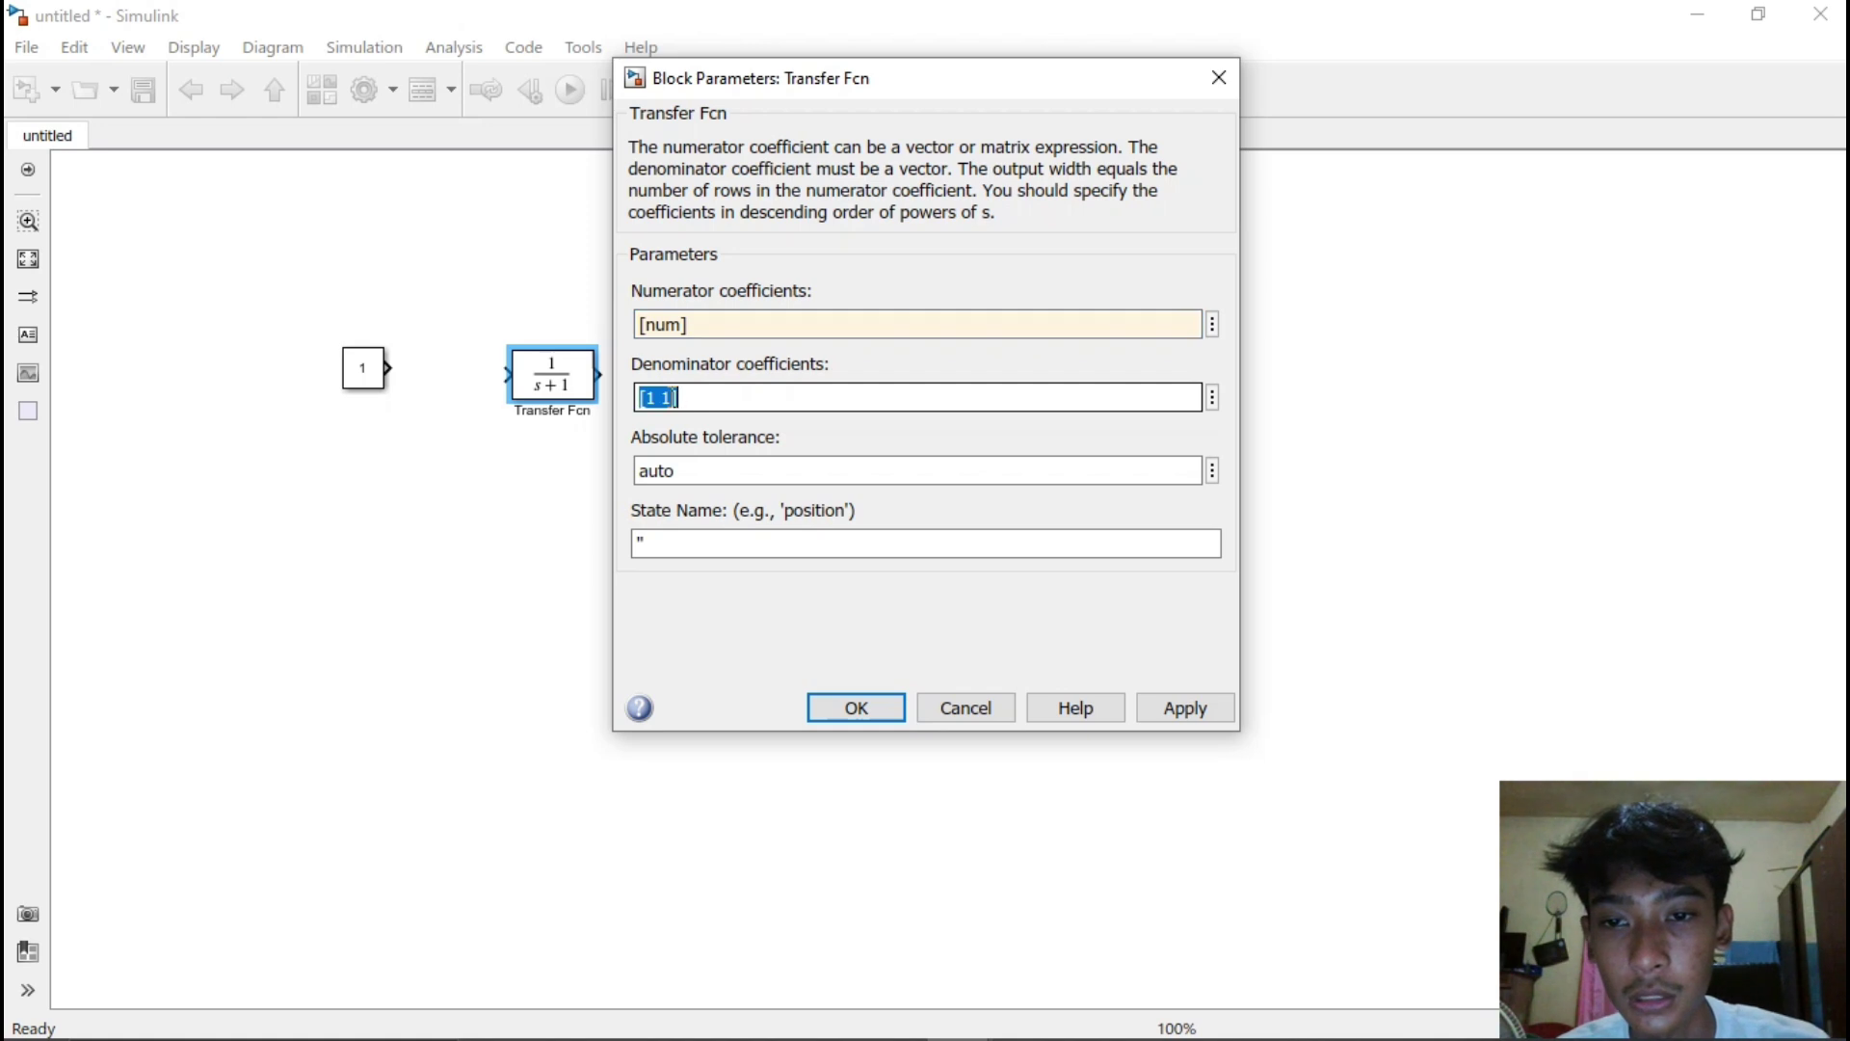
click(675, 397)
key(BackSpace)
key(BackSpace)
key(BackSpace)
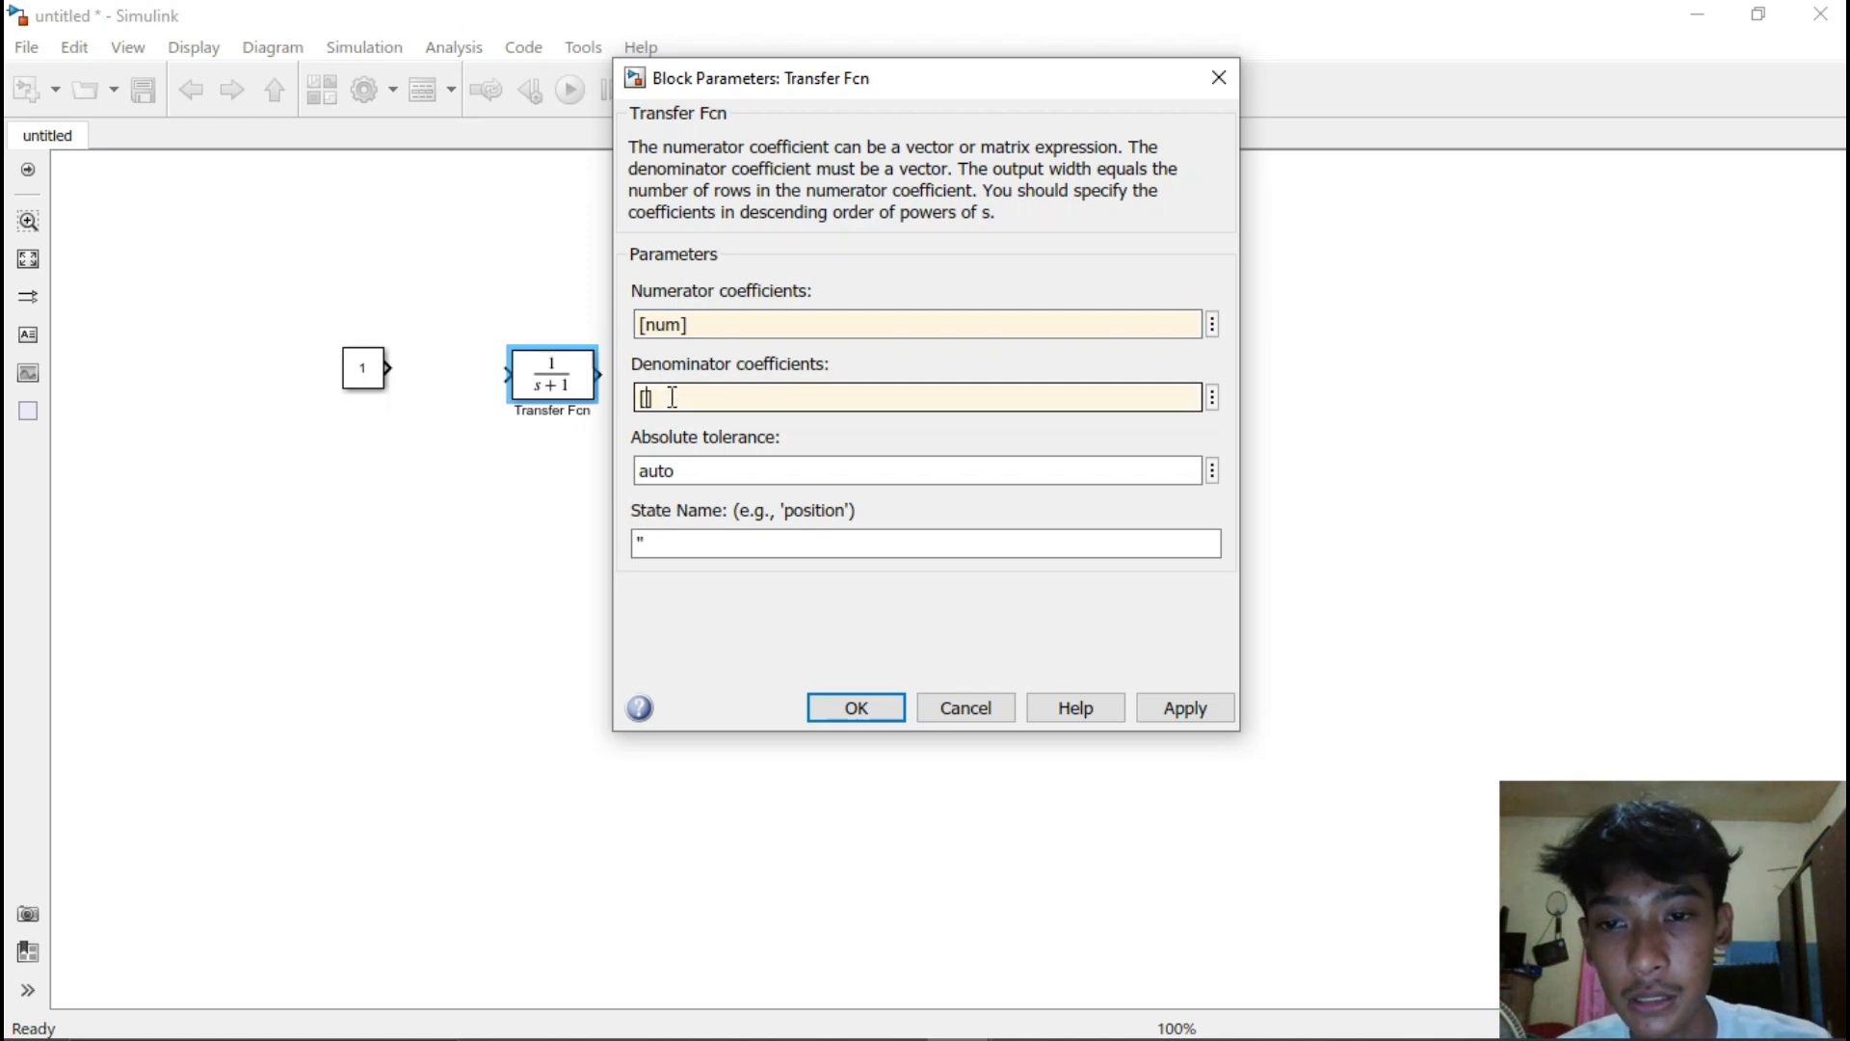
text(den)
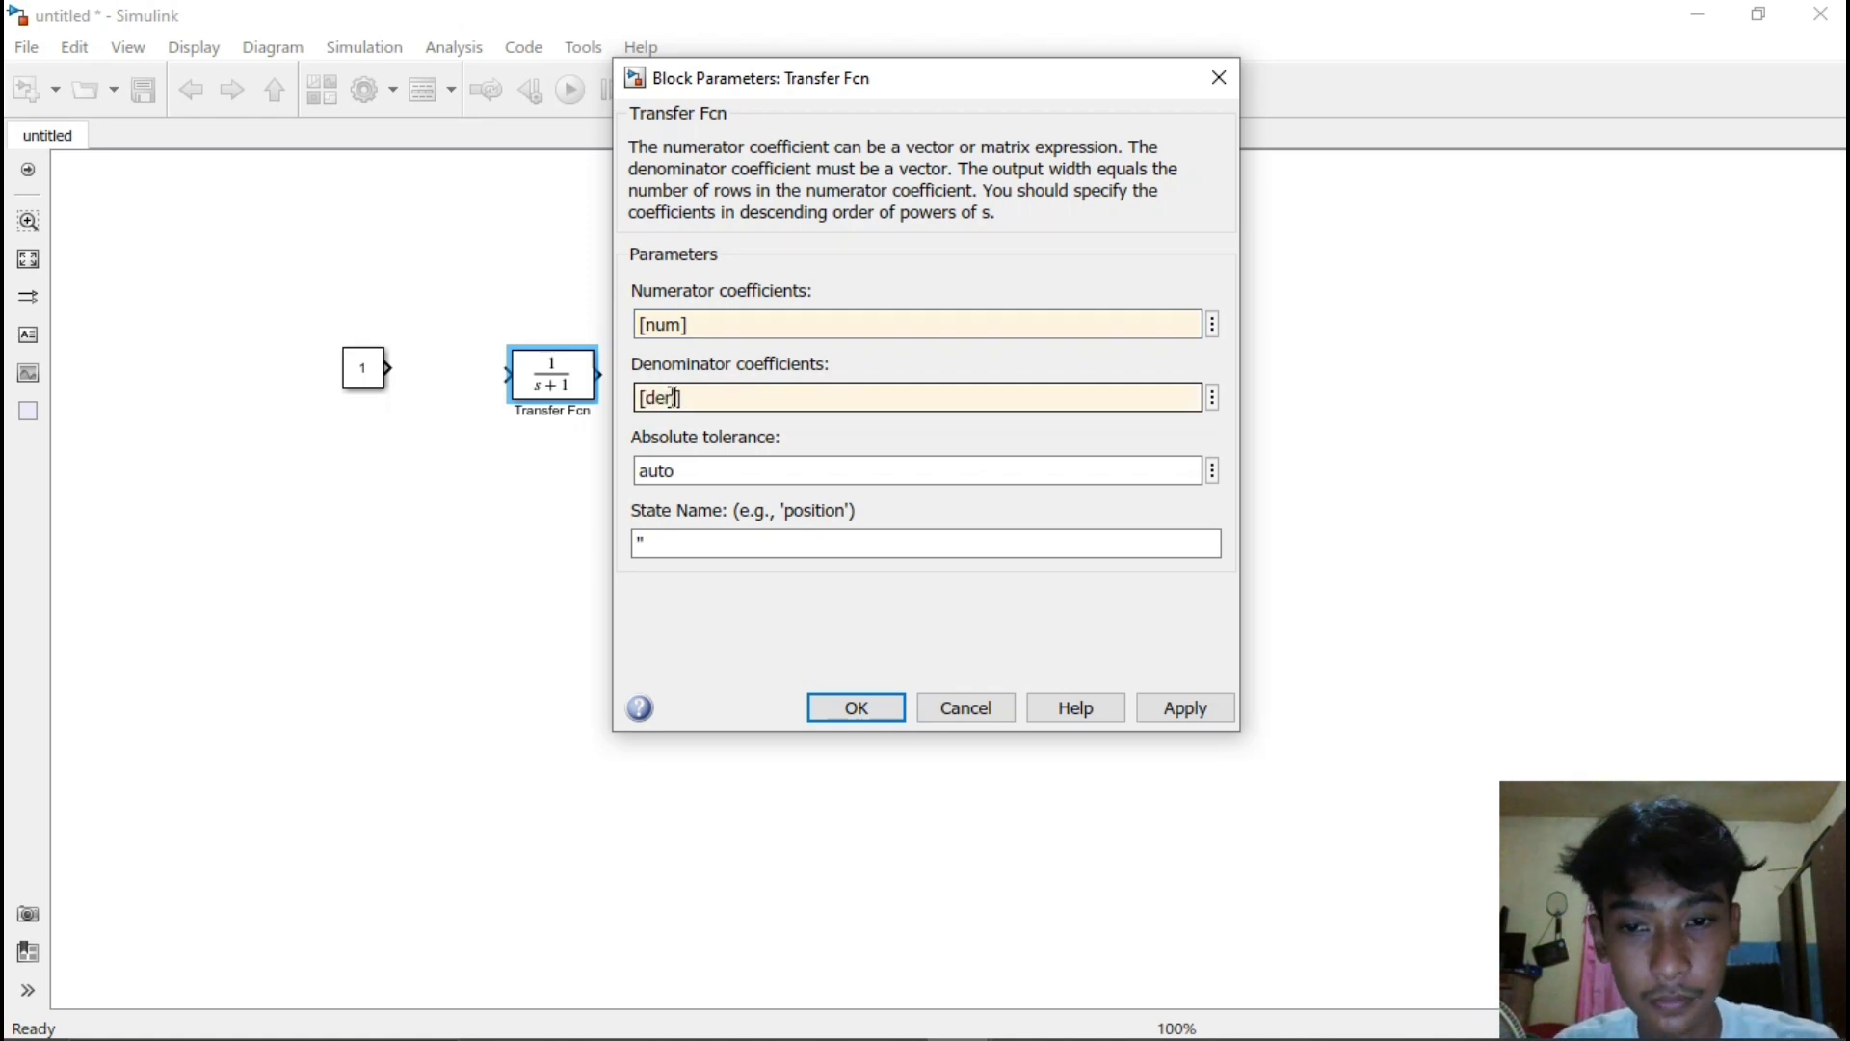
click(1189, 706)
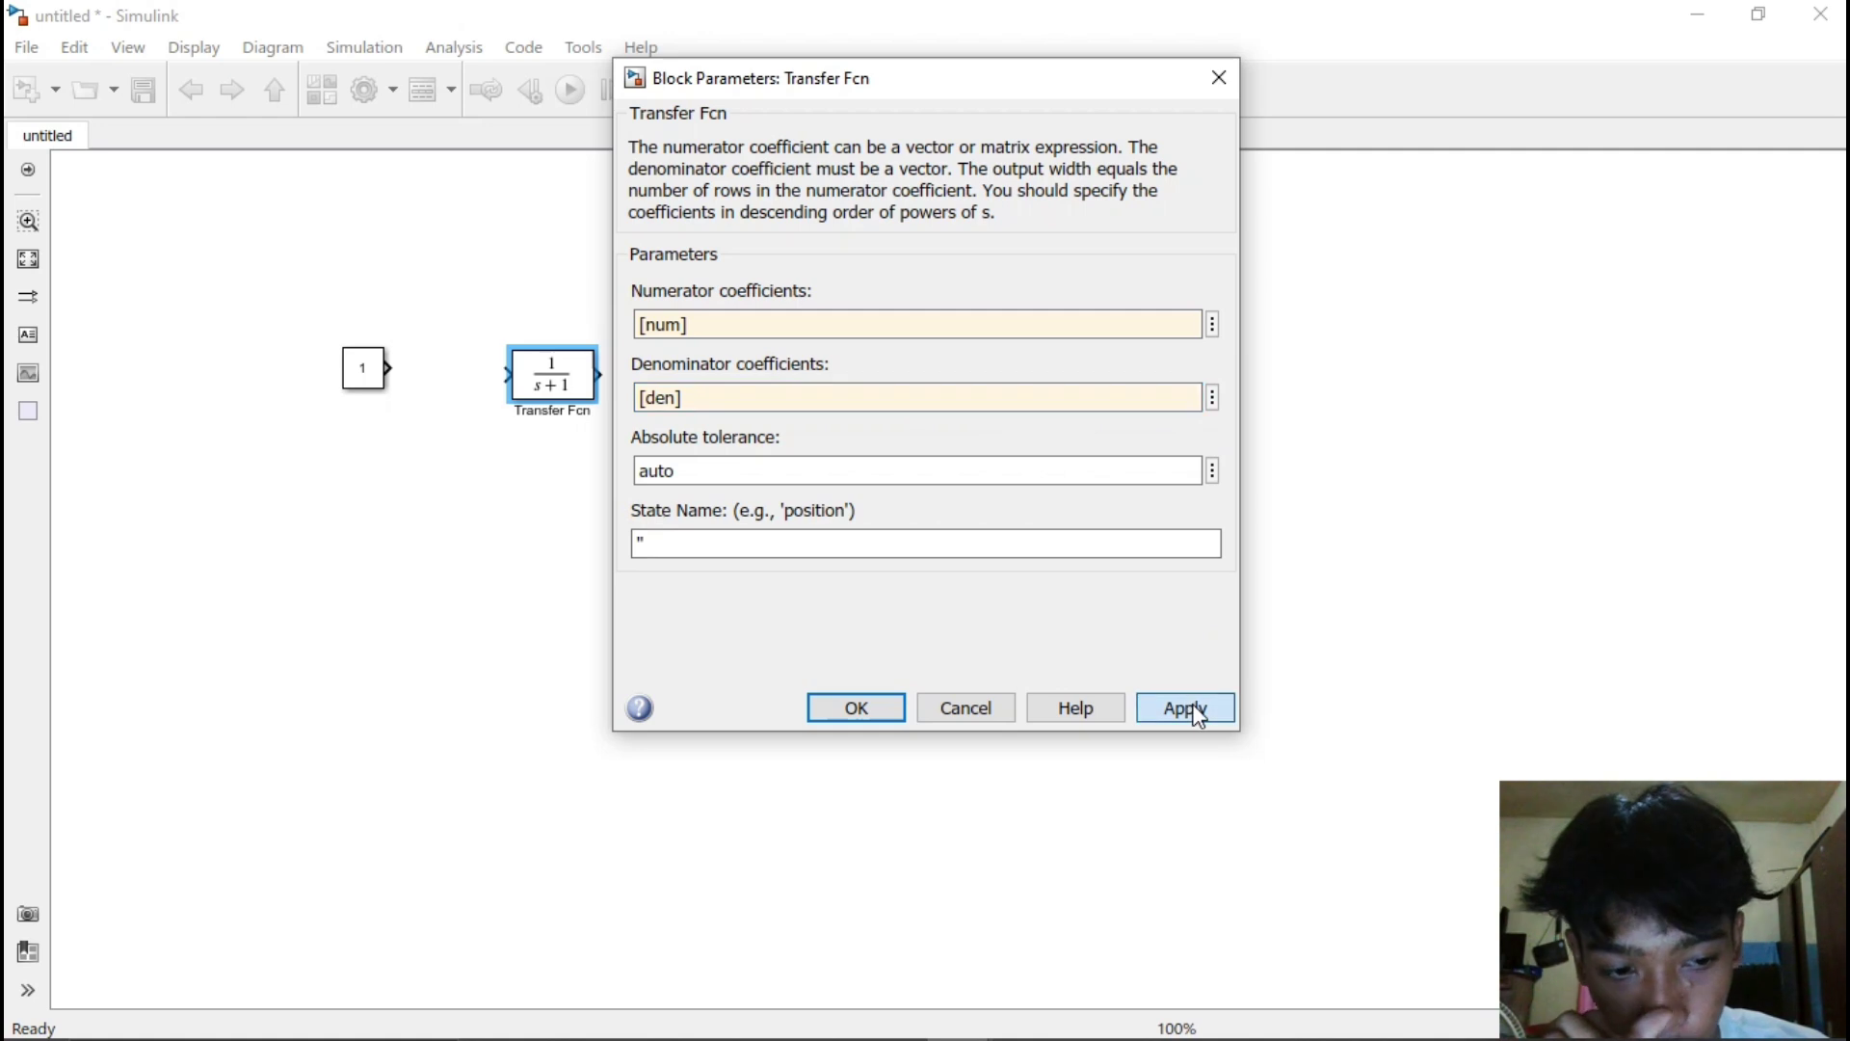
Open the data properties of the base workspace variable num used in the numerator coefficients to check its value
click(1213, 325)
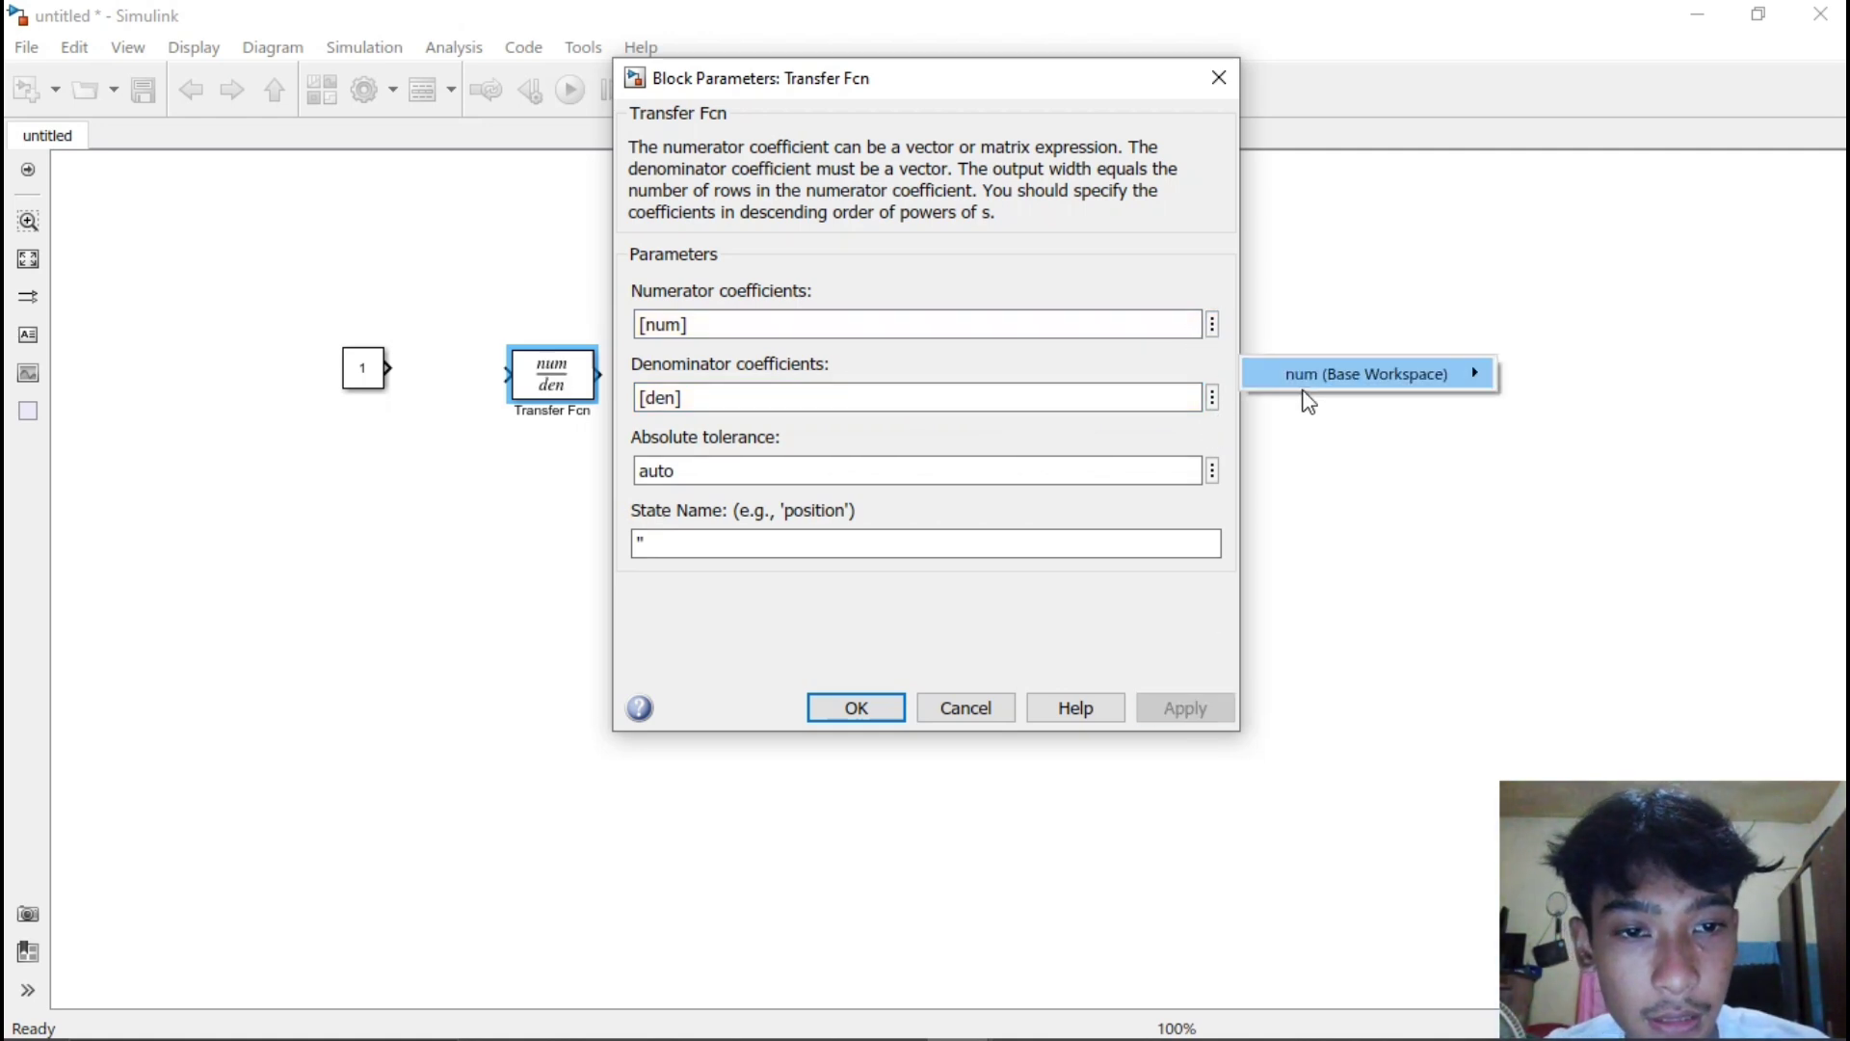
mouse_move(1354, 386)
click(1594, 383)
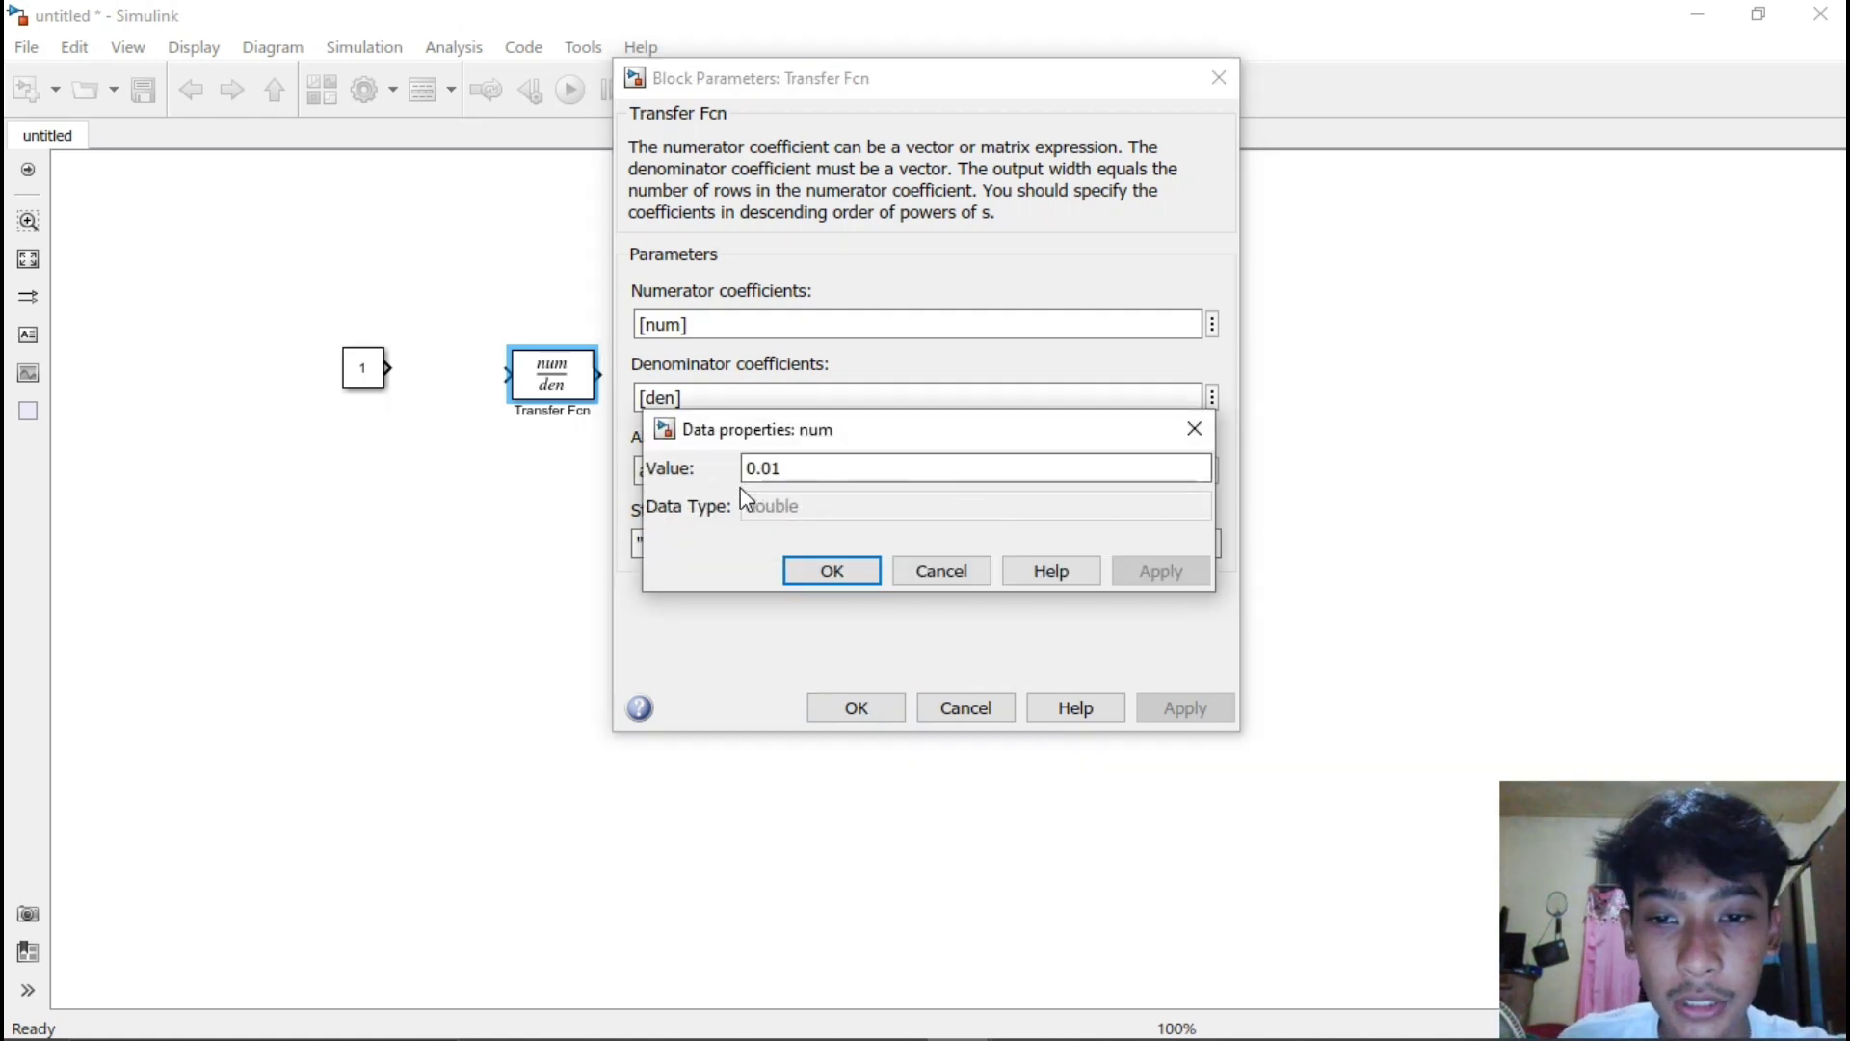
Check the value of the base workspace variable den used in the denominator coefficients, and close the Transfer Fcn block parameters
click(817, 570)
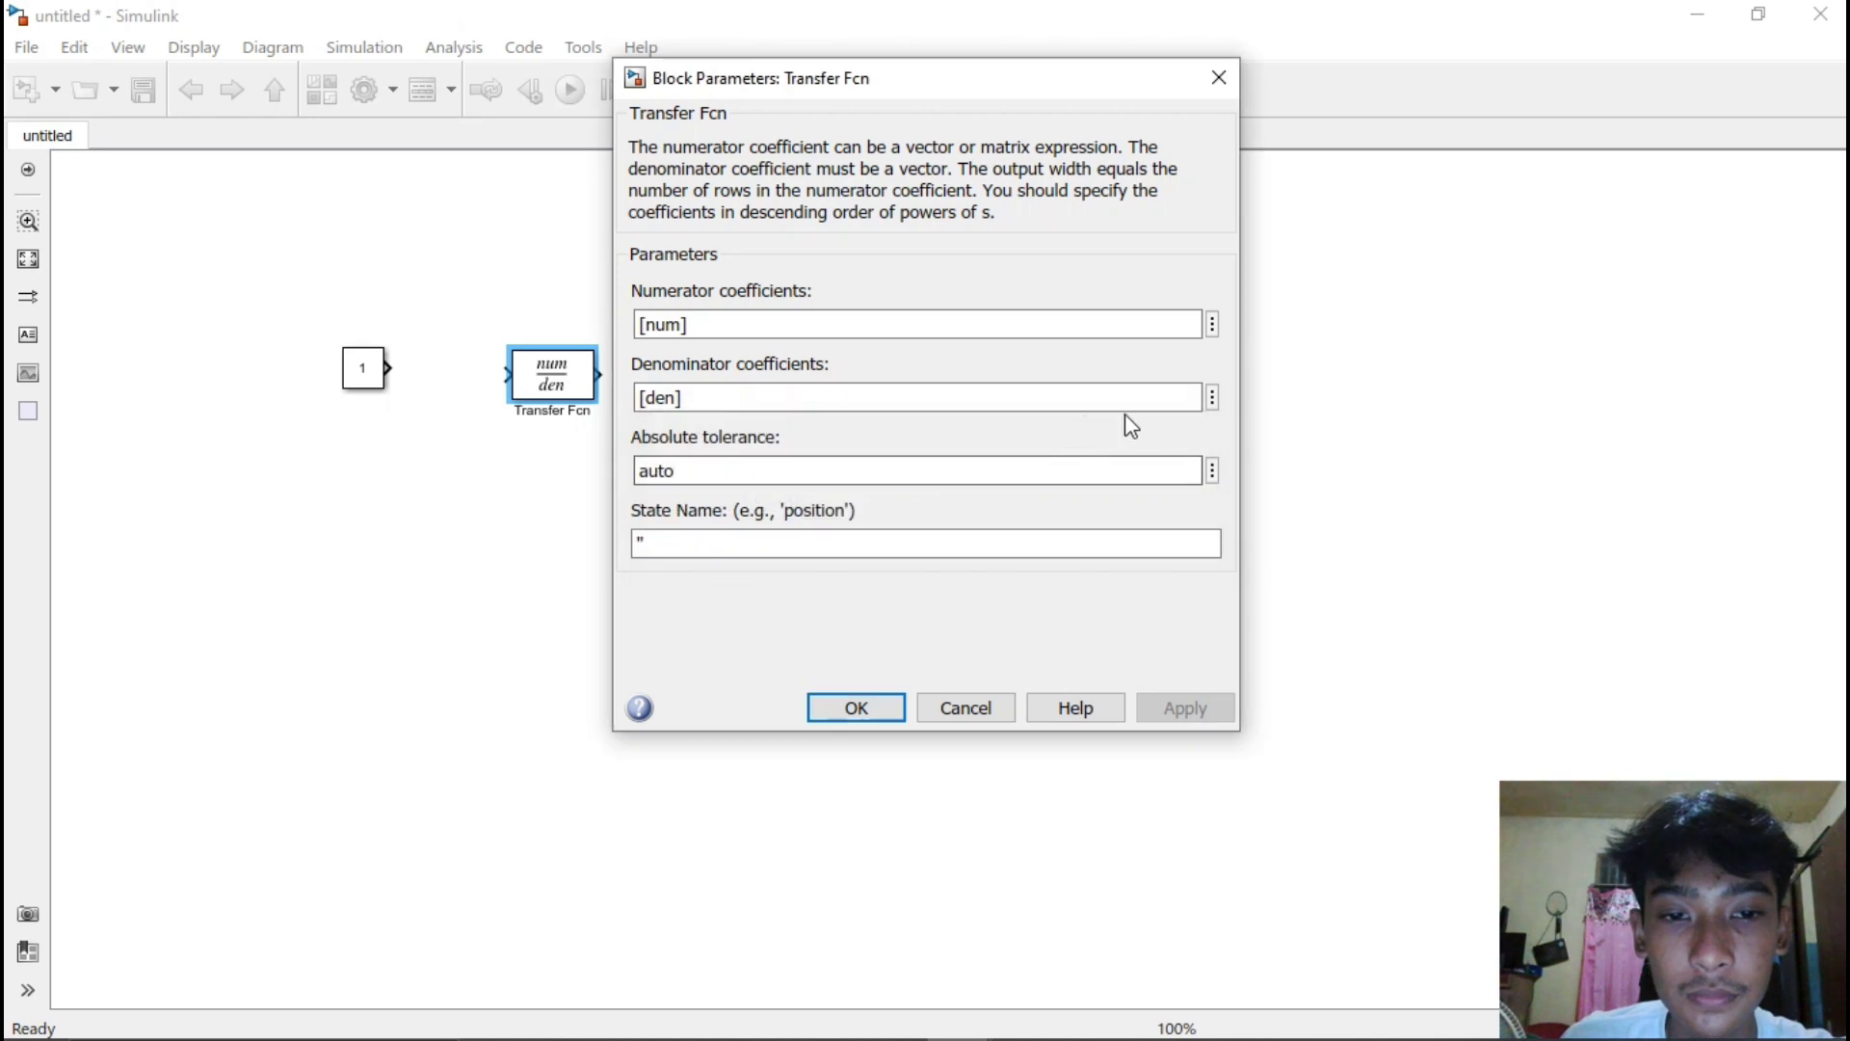
click(1213, 405)
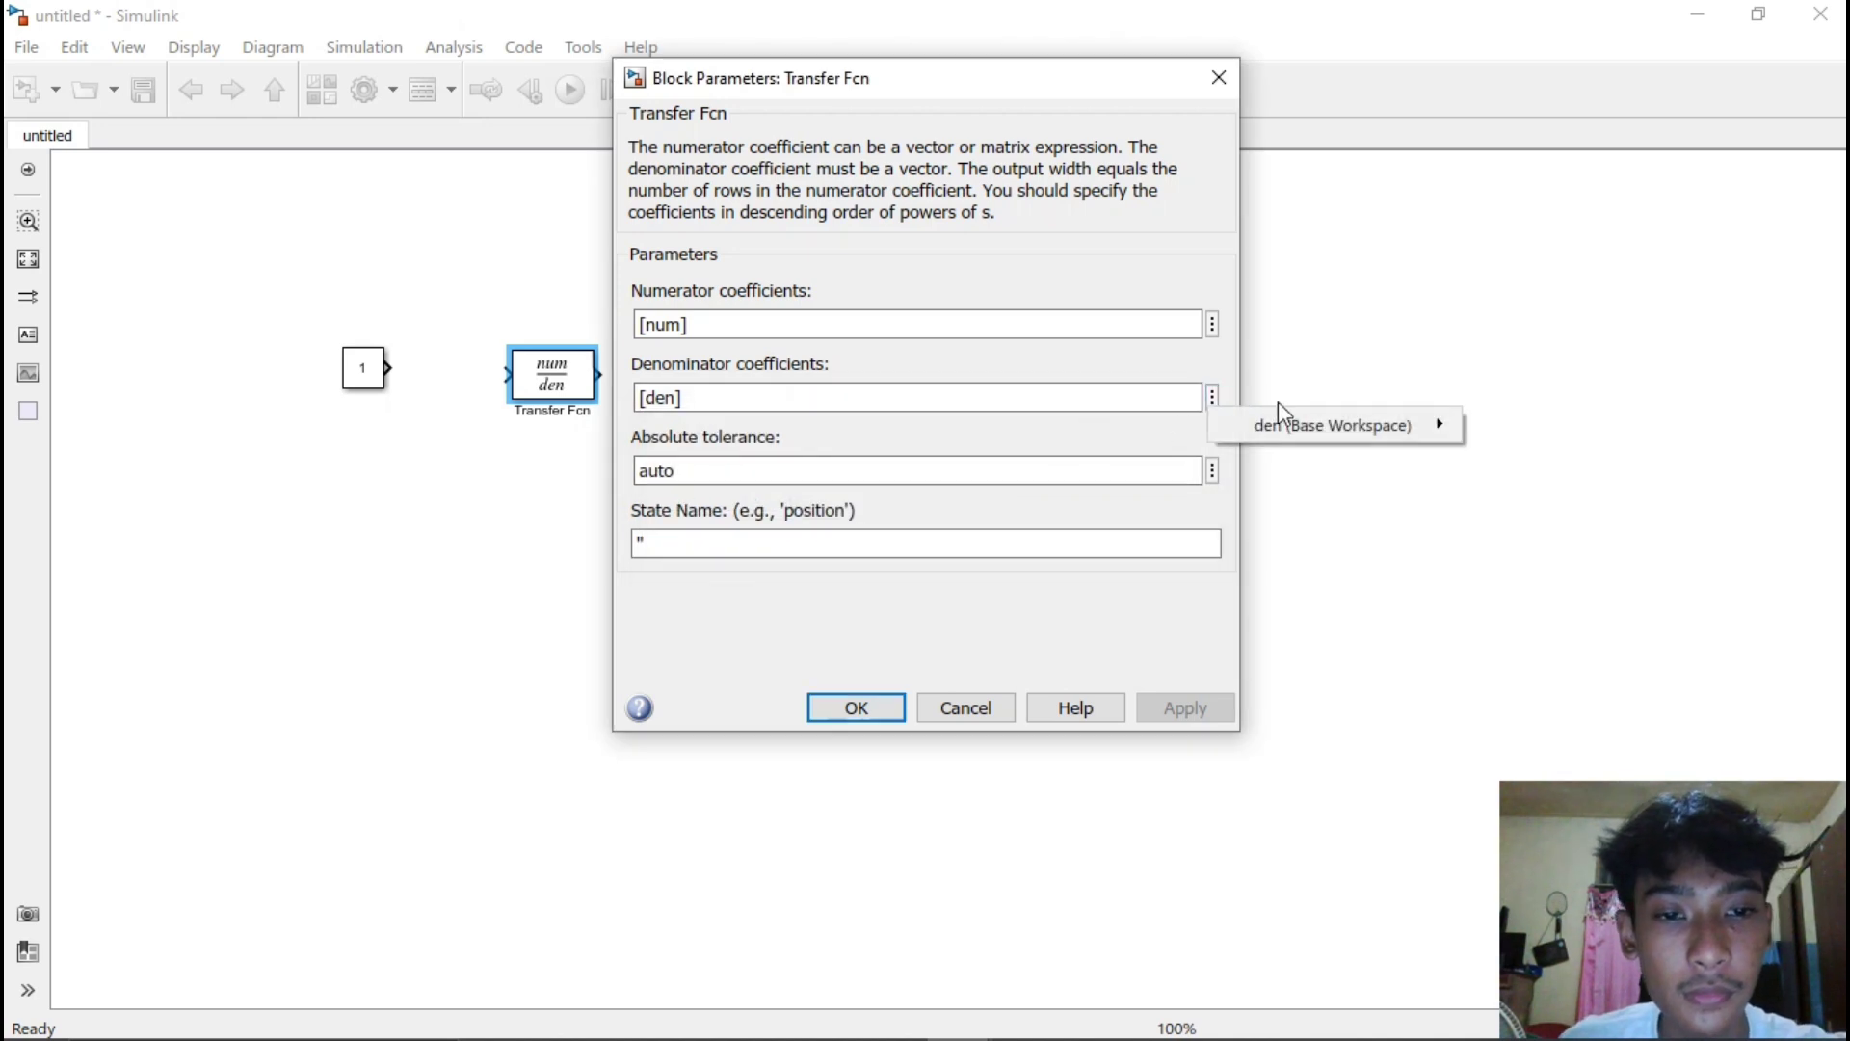
mouse_move(1291, 424)
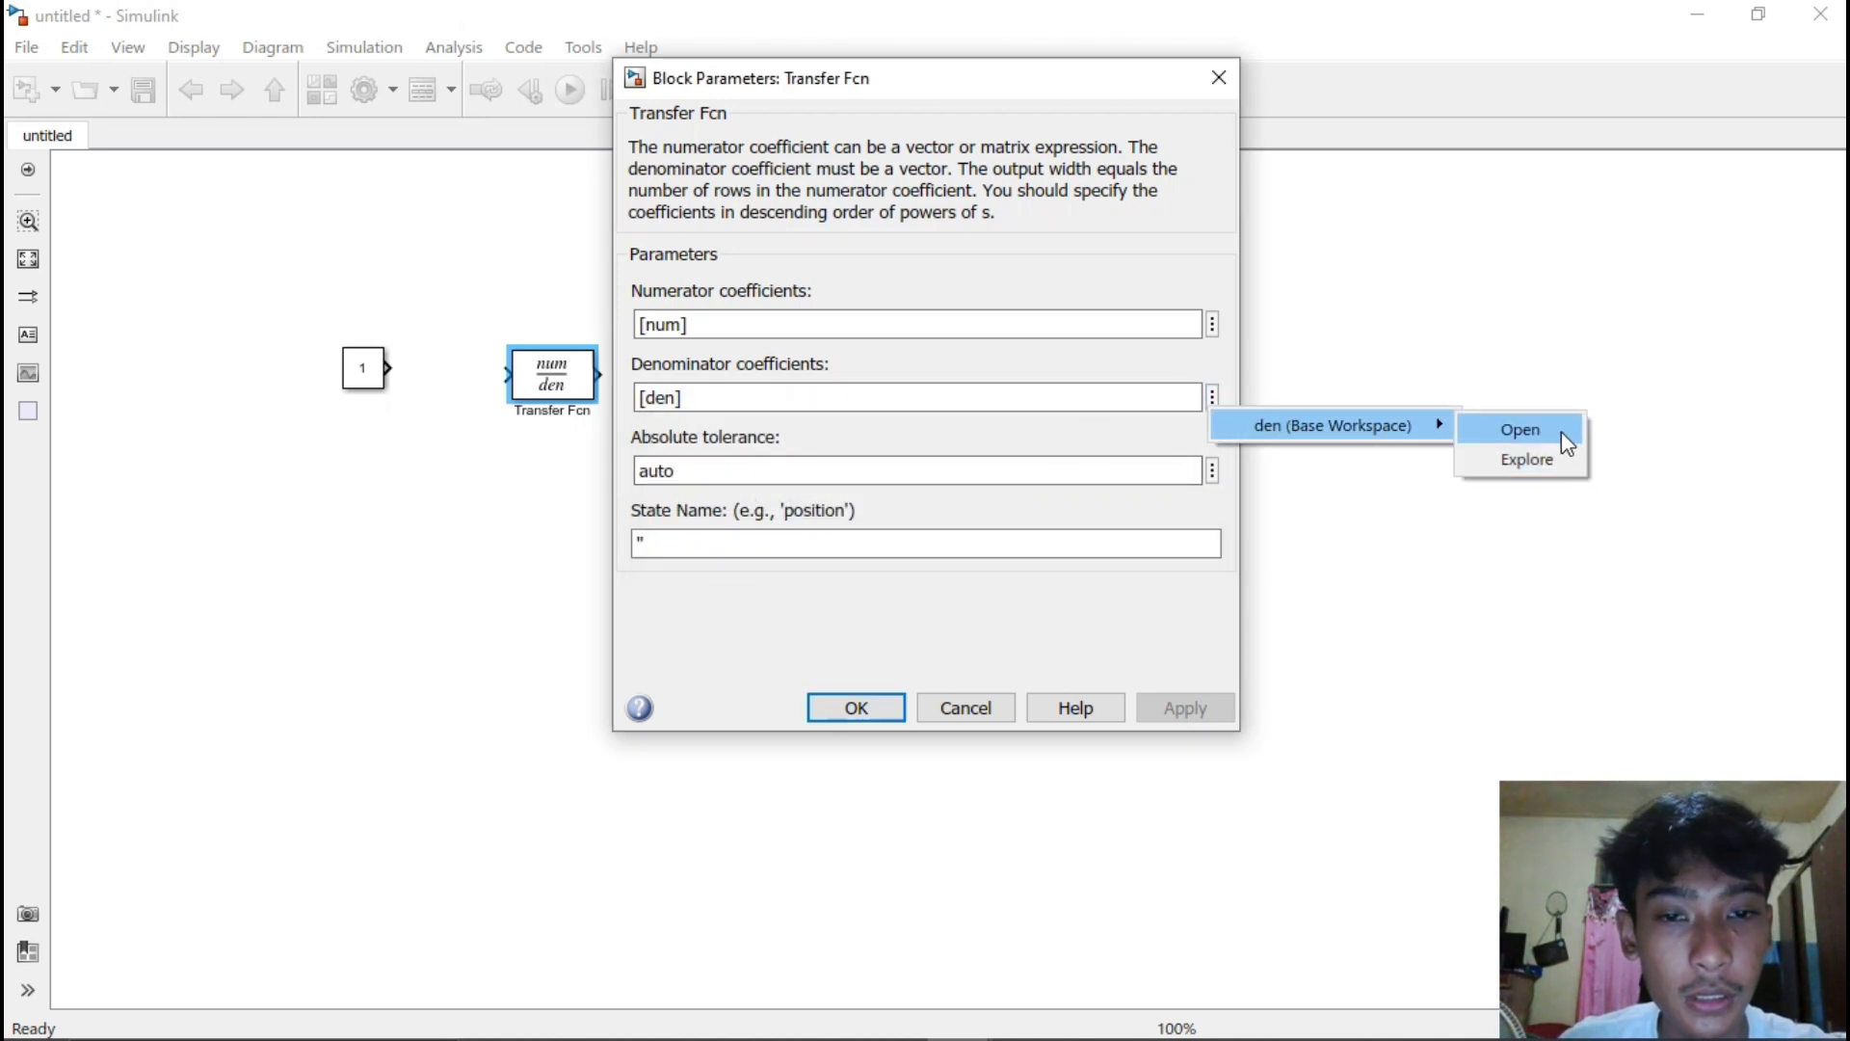
click(1561, 431)
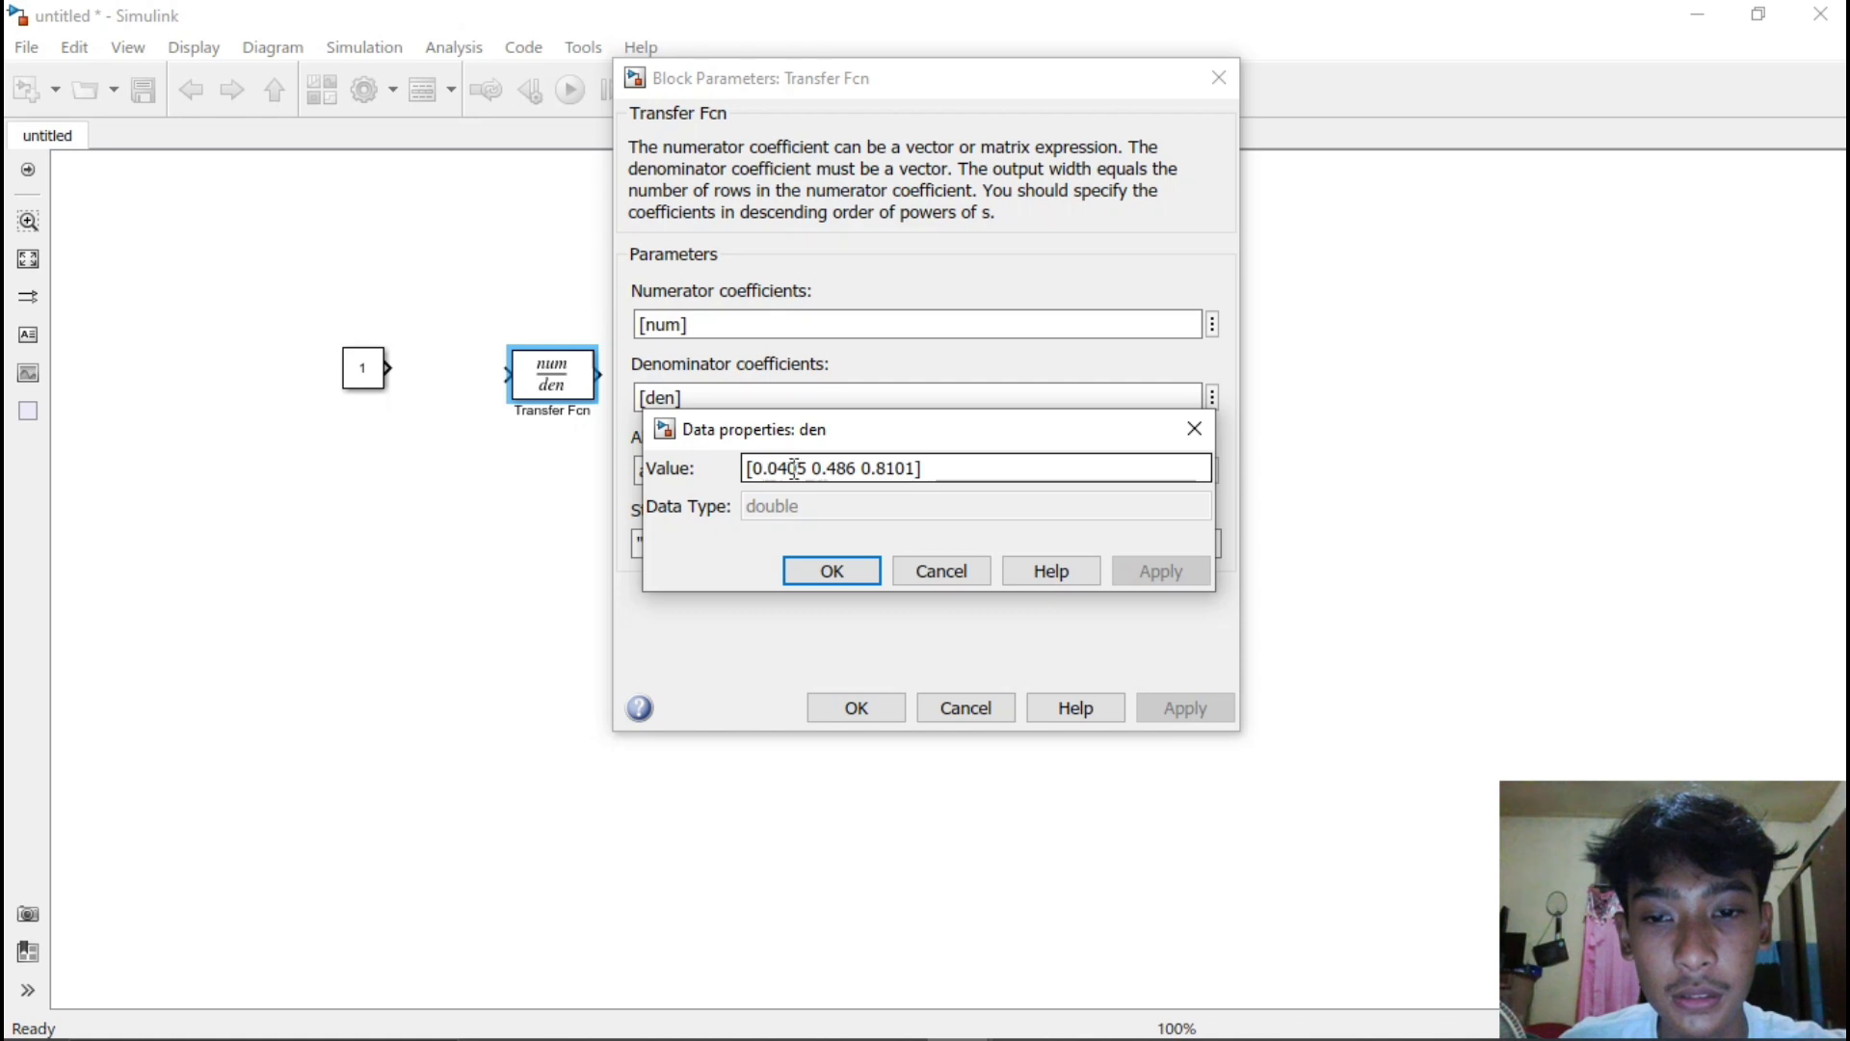
click(835, 571)
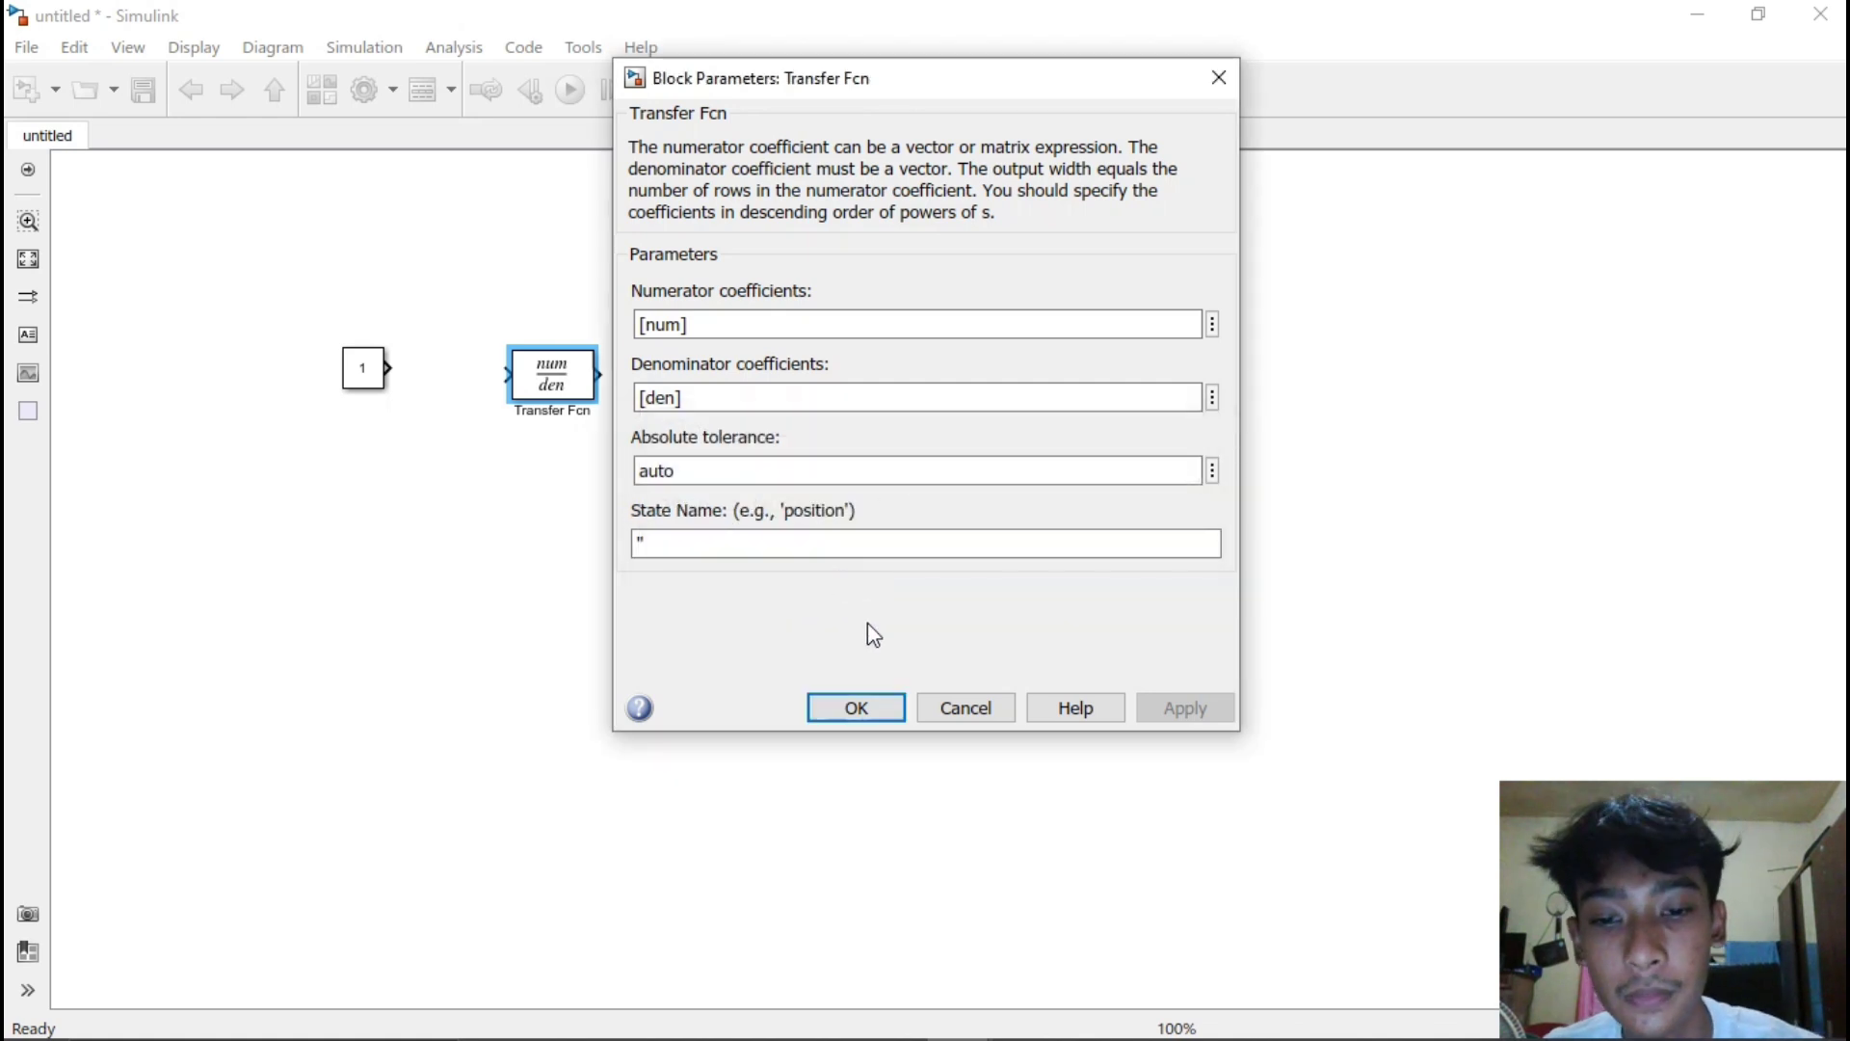
click(856, 708)
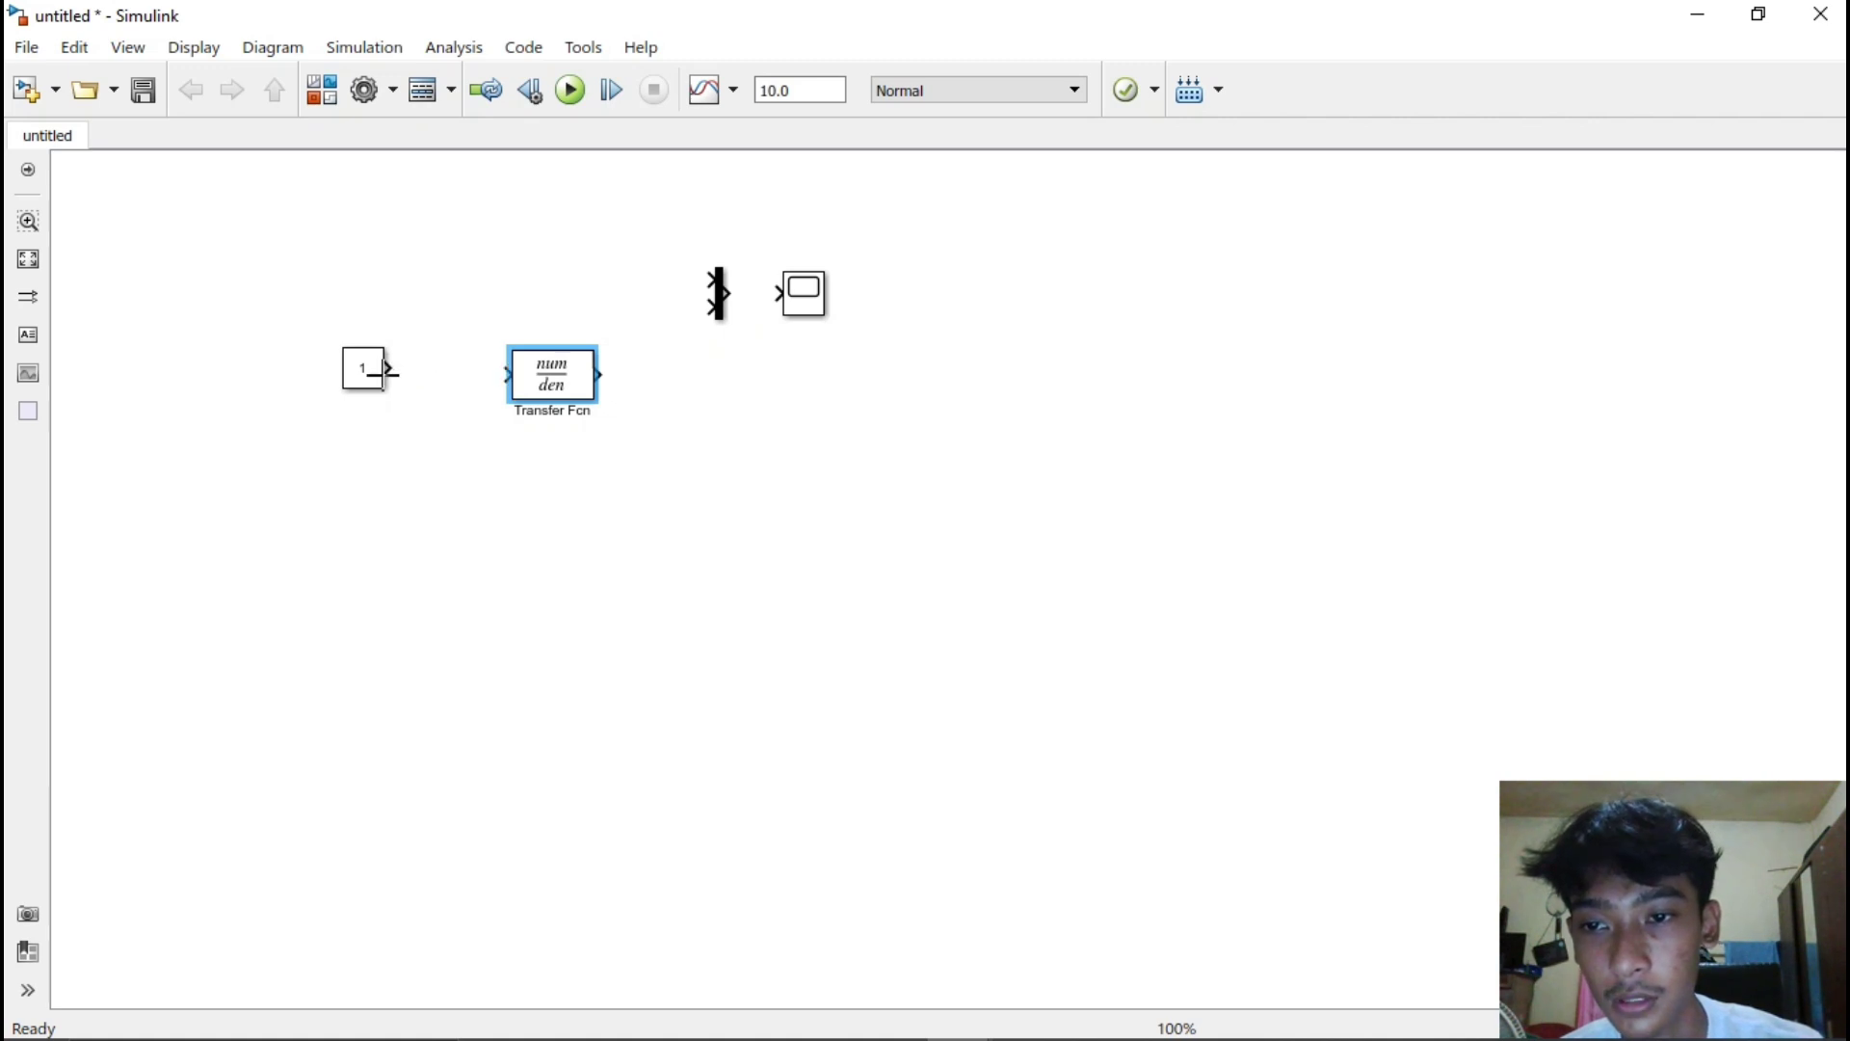
Wire the Constant through the Transfer Fcn to the Mux's lower input and on to the Scope, branching the Constant signal to the upper input
drag(392, 367, 510, 376)
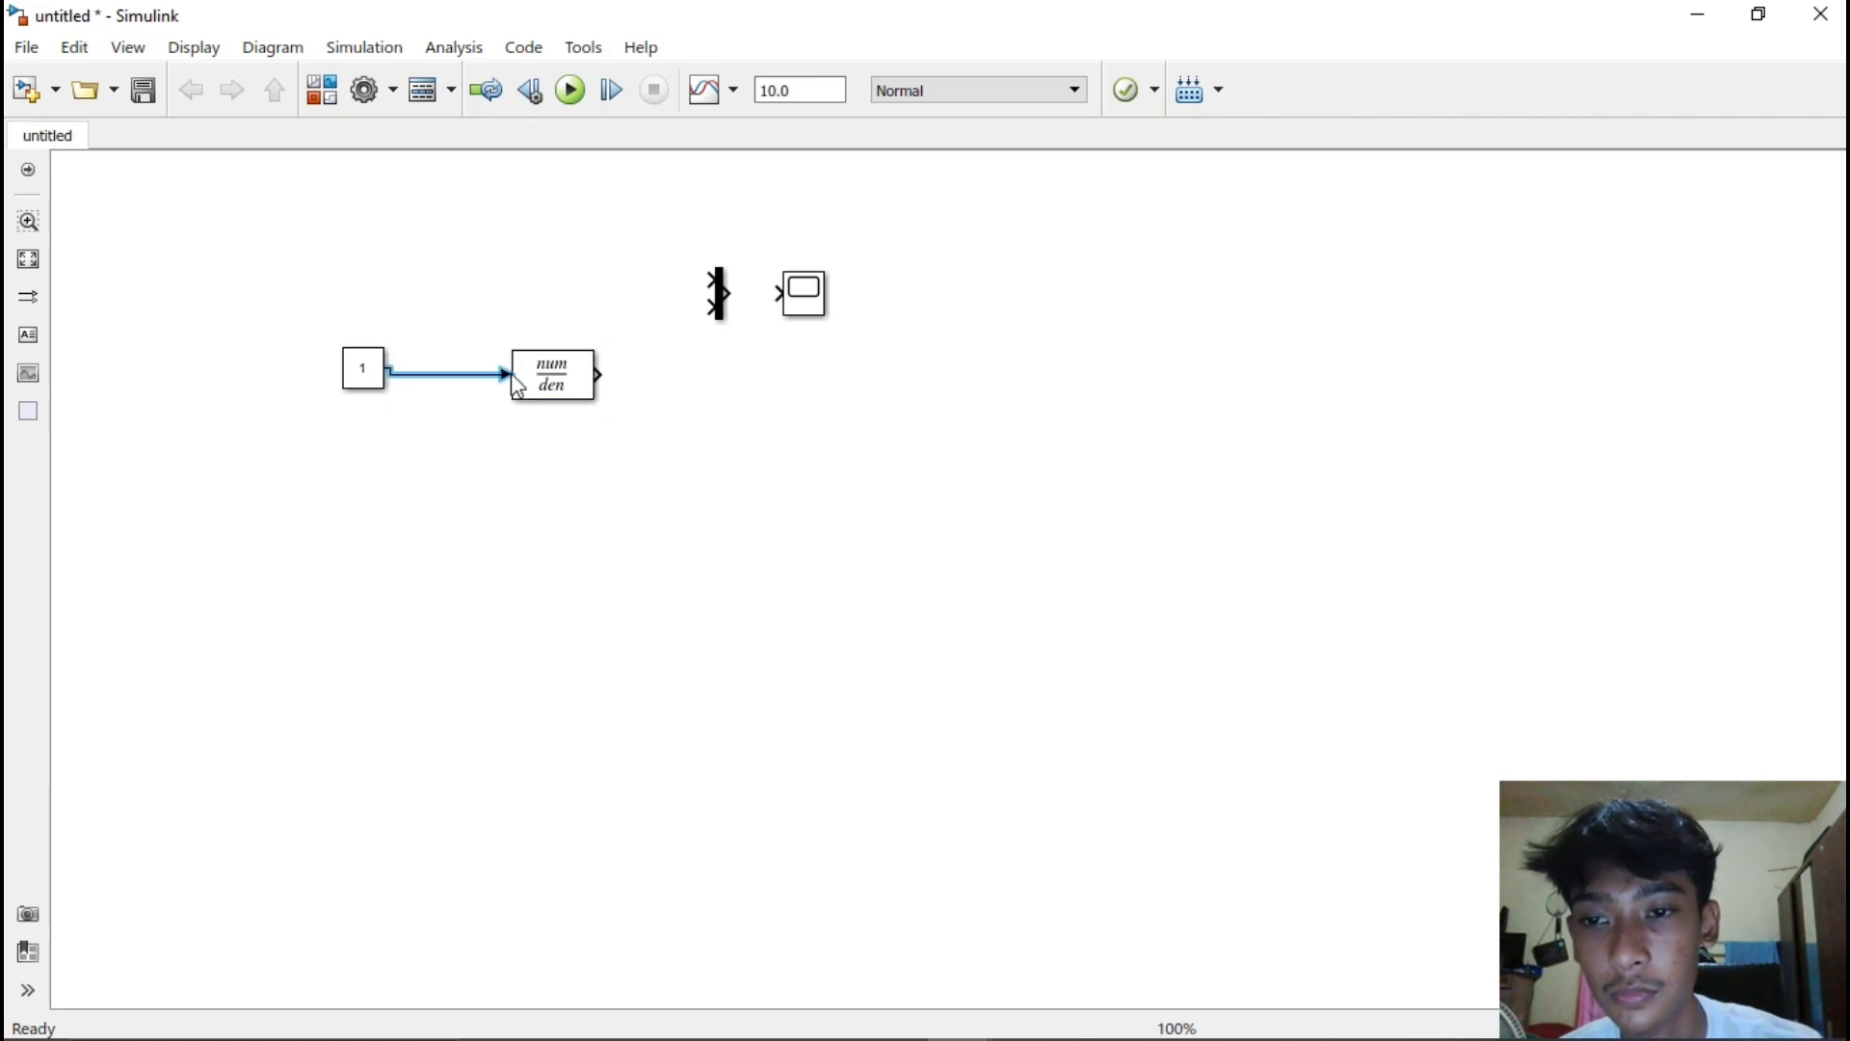
click(366, 376)
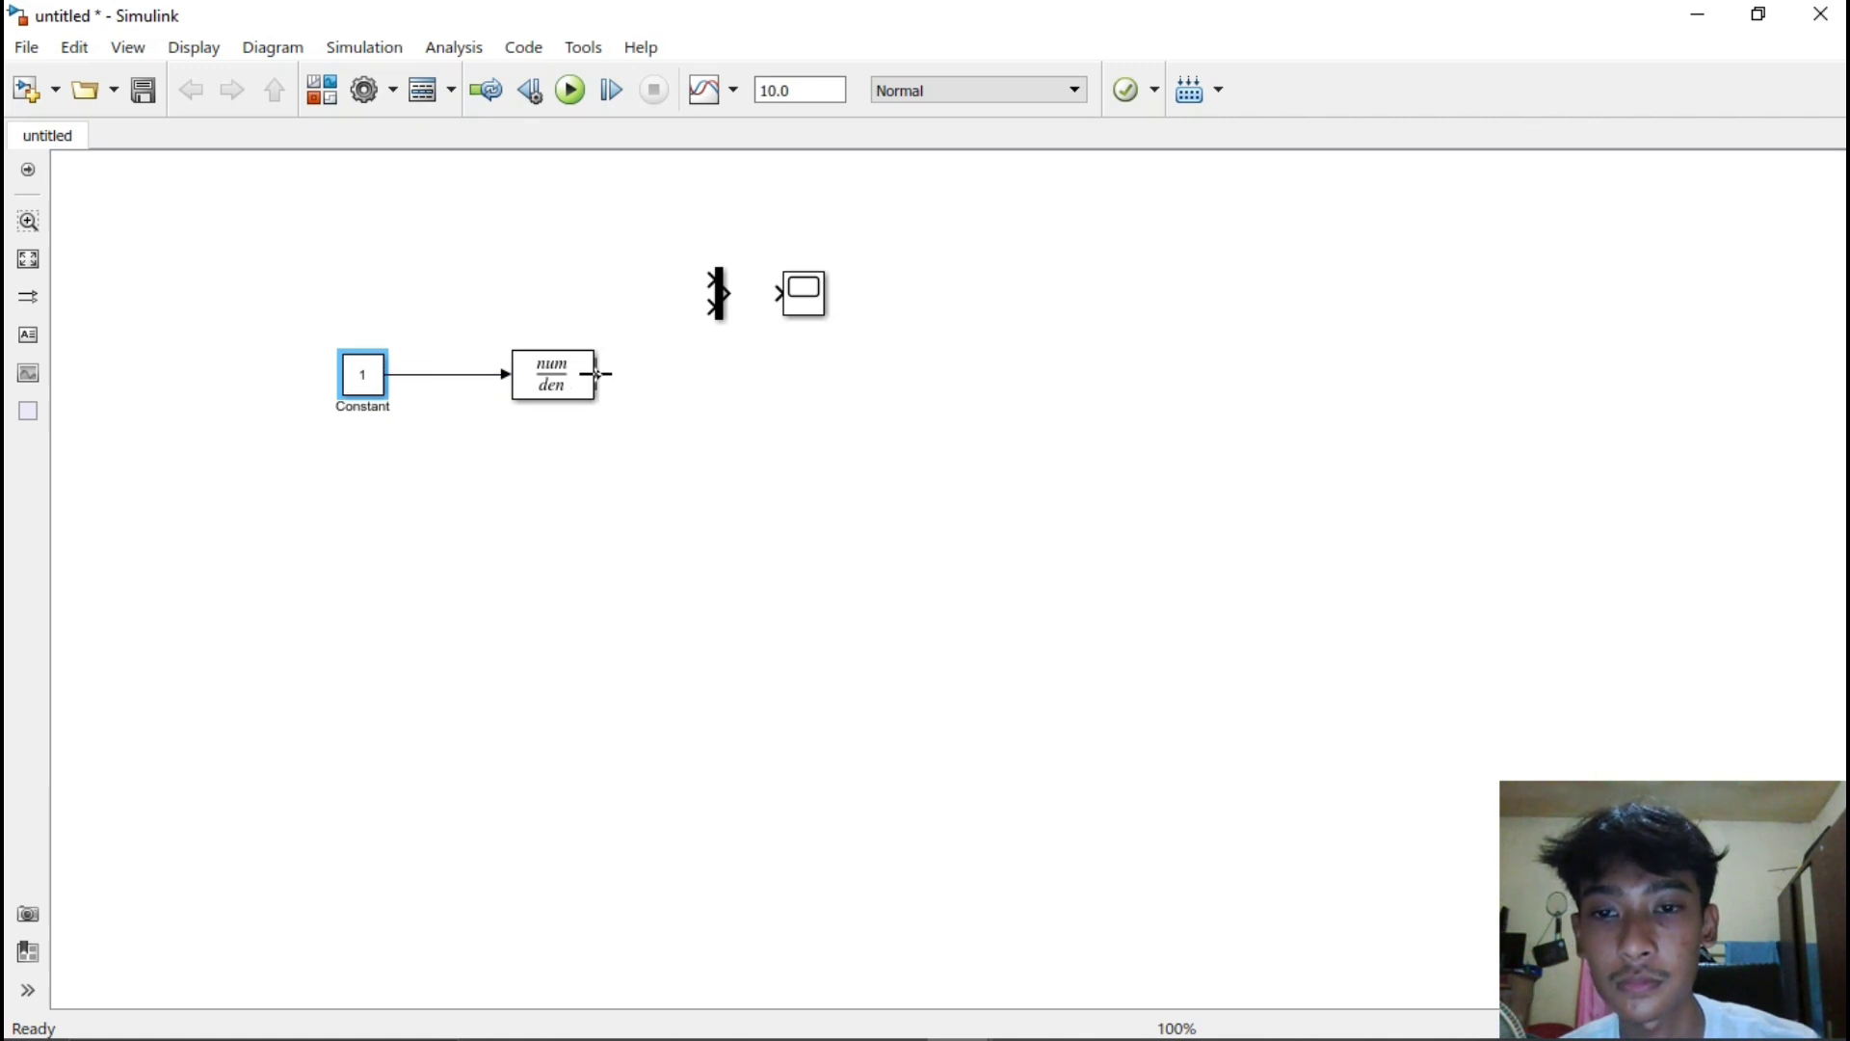
drag(597, 374, 718, 286)
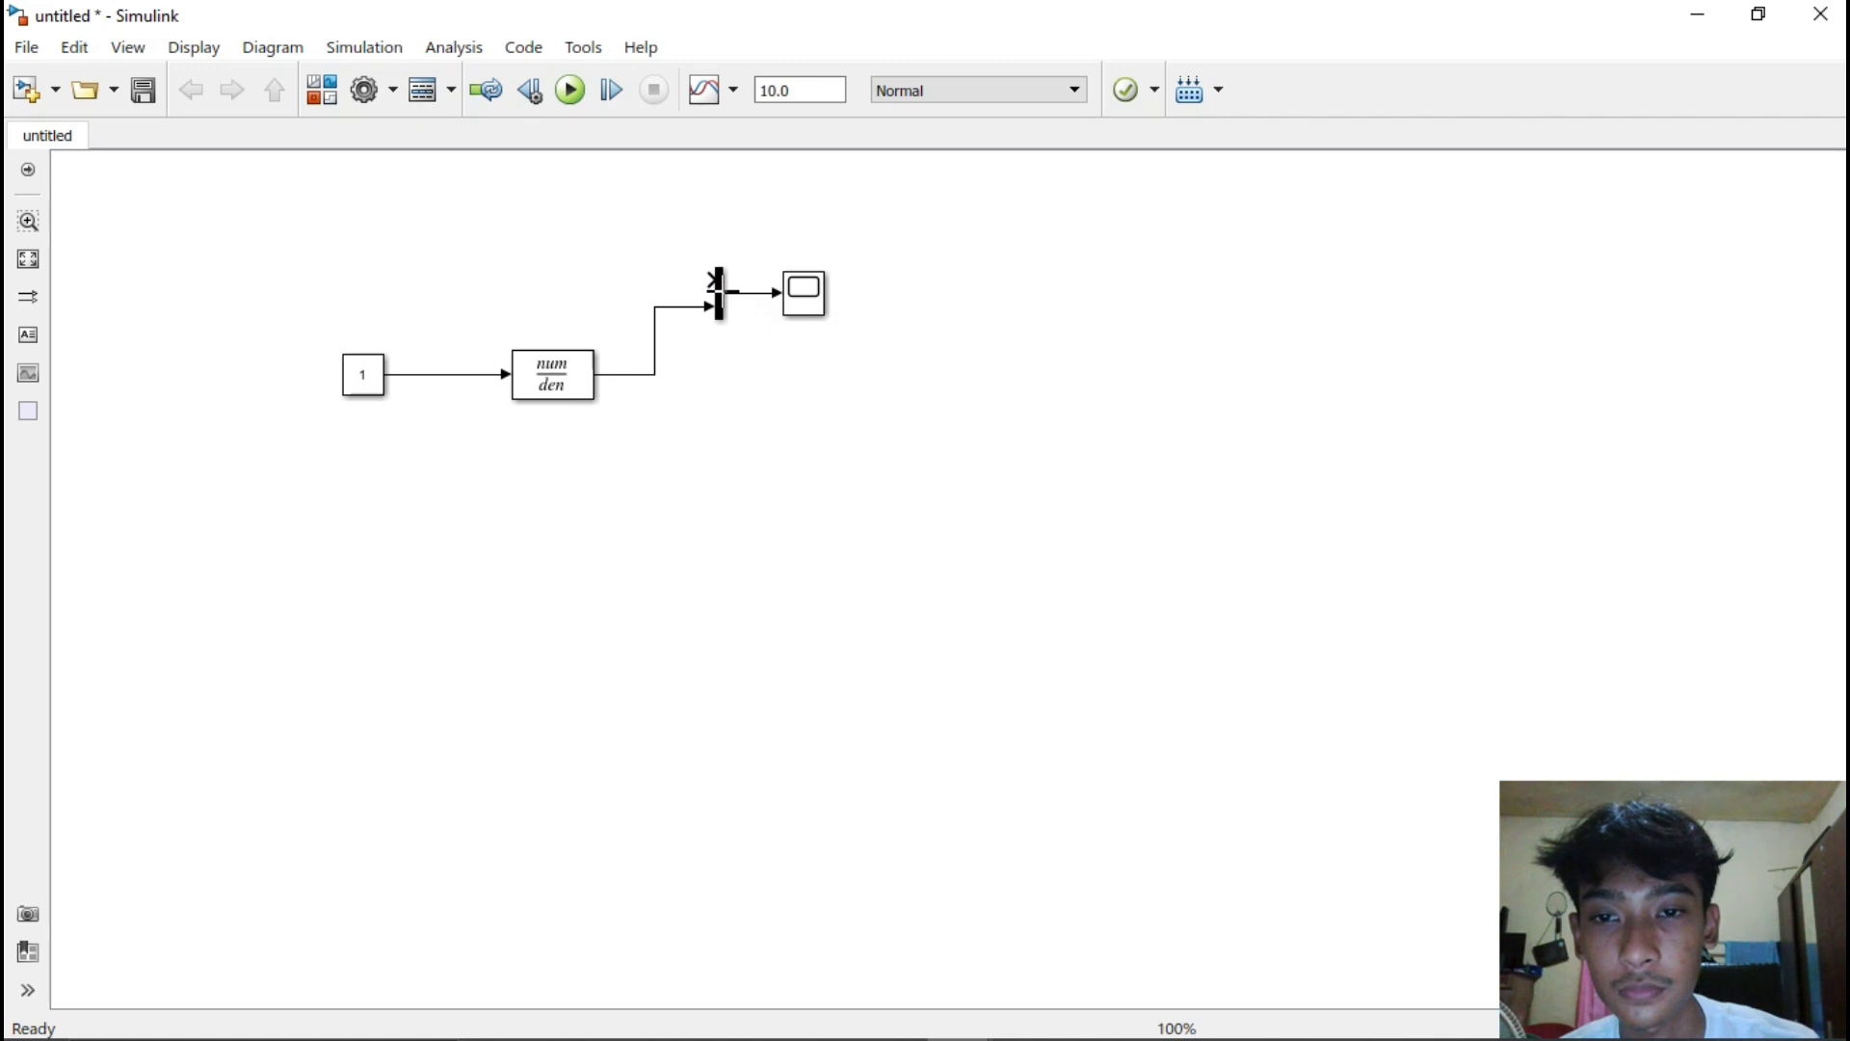
click(716, 283)
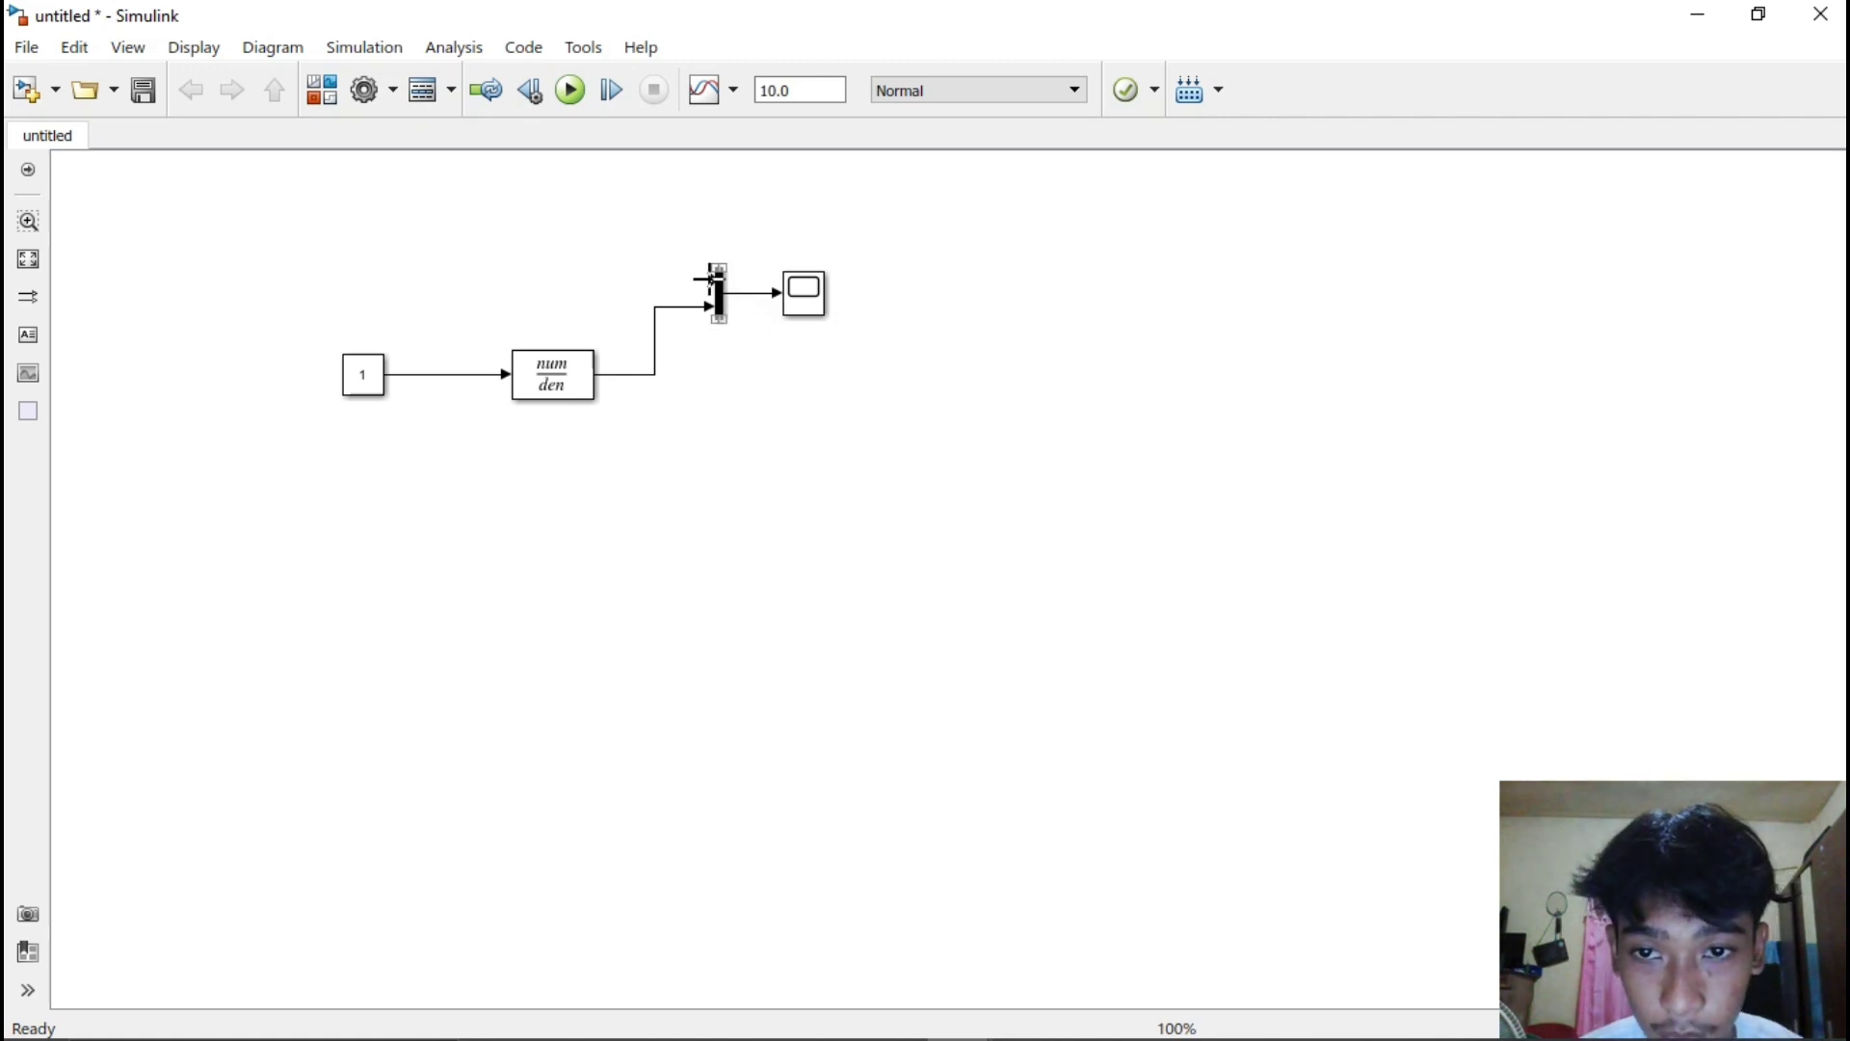
drag(713, 279, 443, 375)
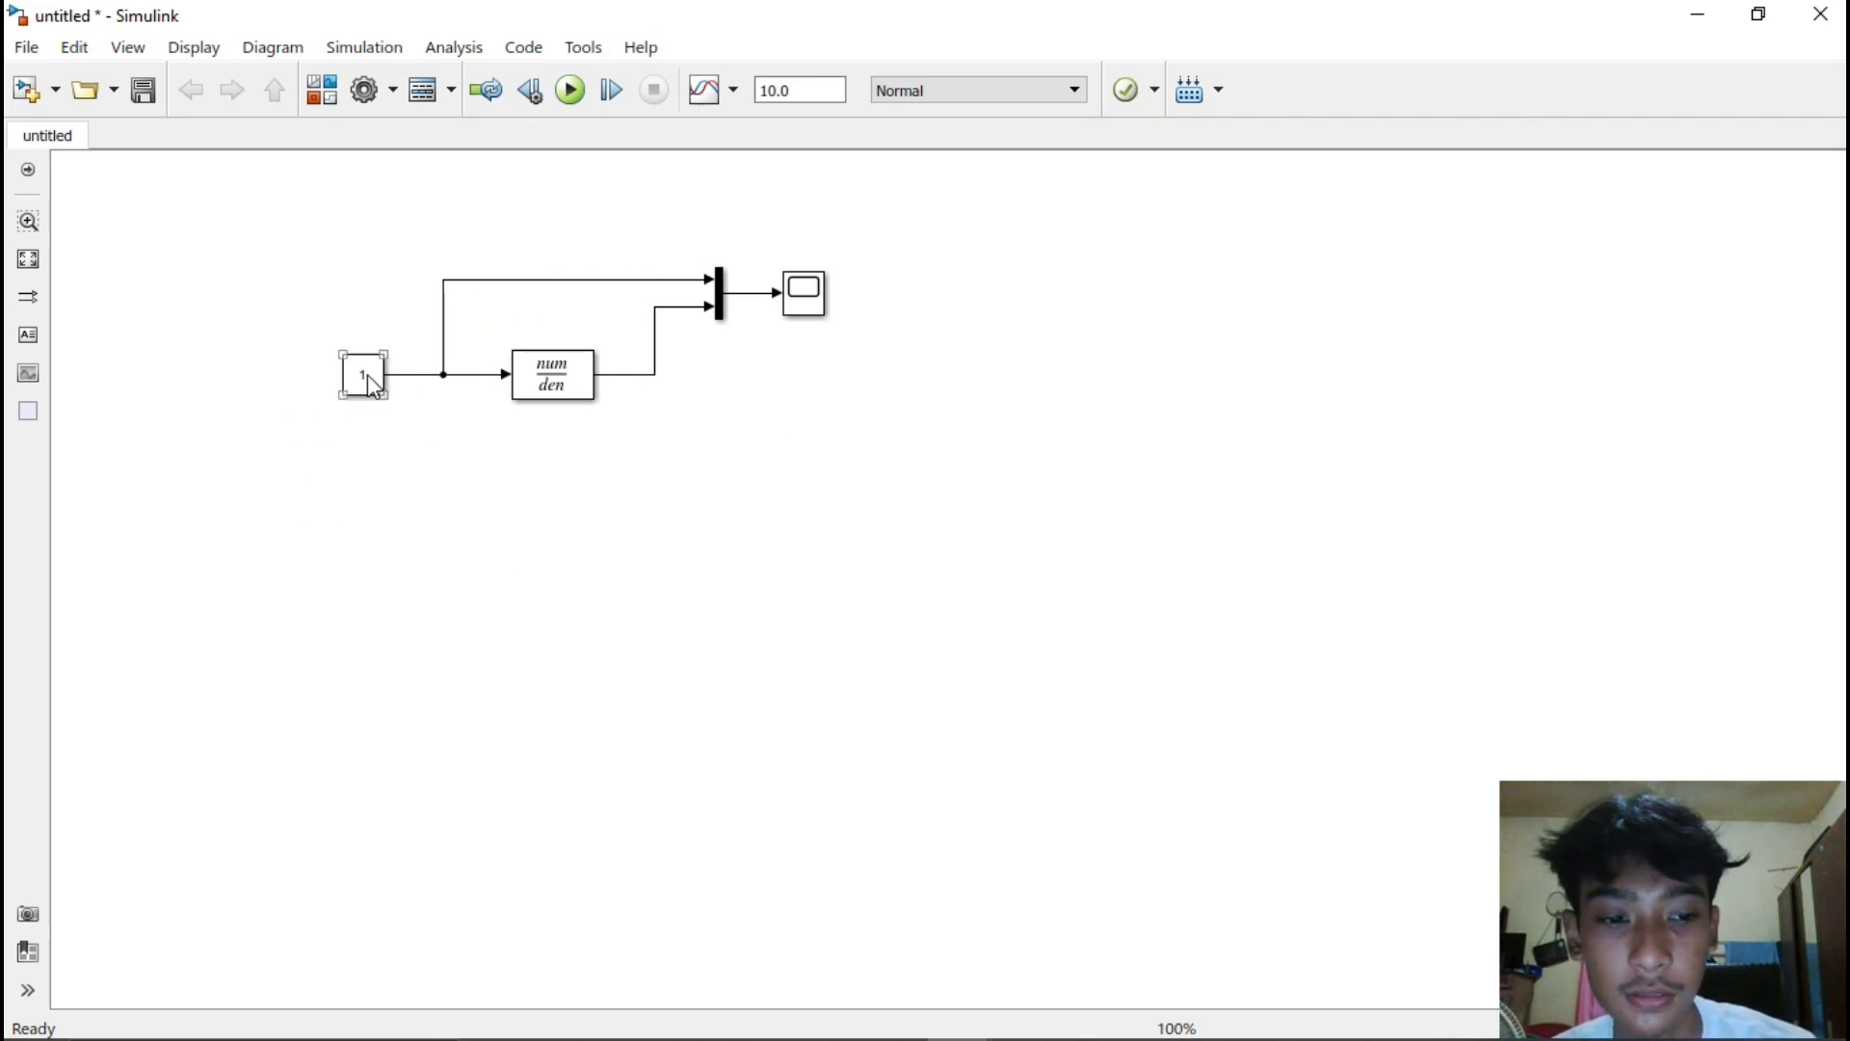
mouse_move(369, 376)
mouse_down()
mouse_move(337, 382)
mouse_move(376, 381)
mouse_up()
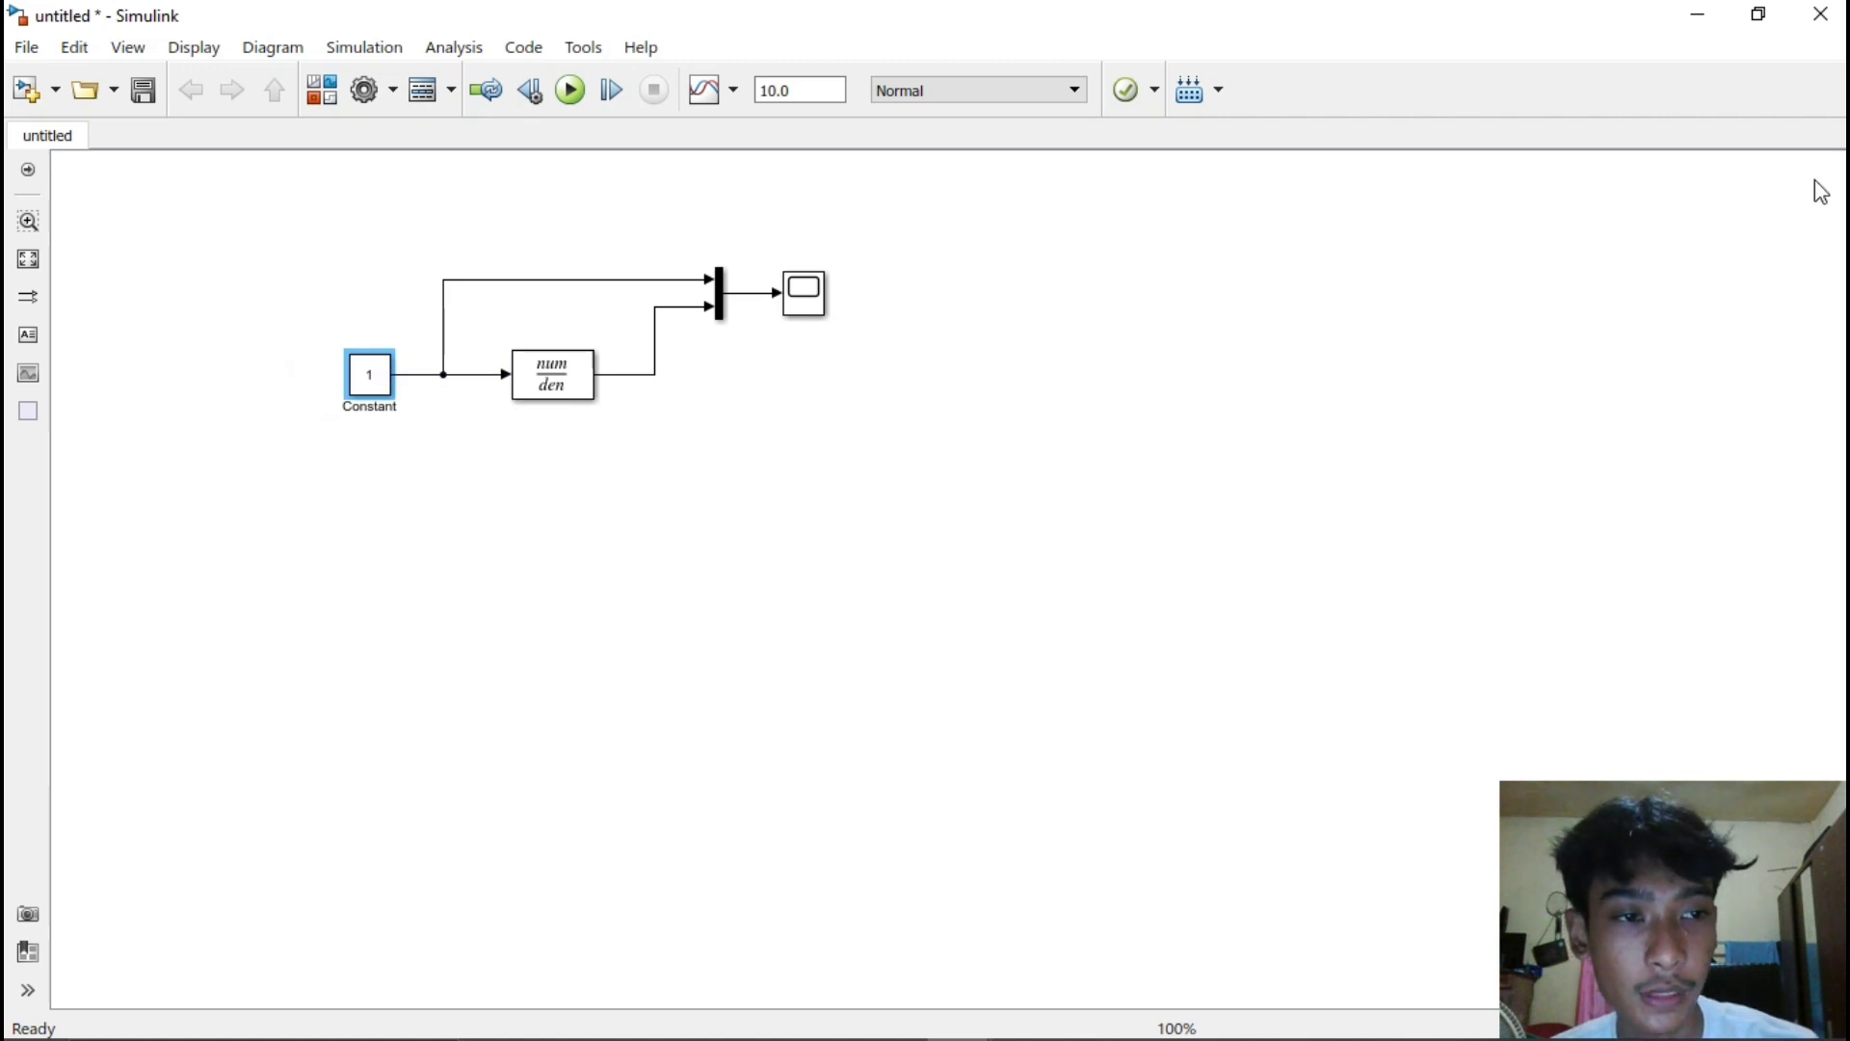
Set the Constant block's constant value to 1 and confirm the block parameters
double_click(376, 382)
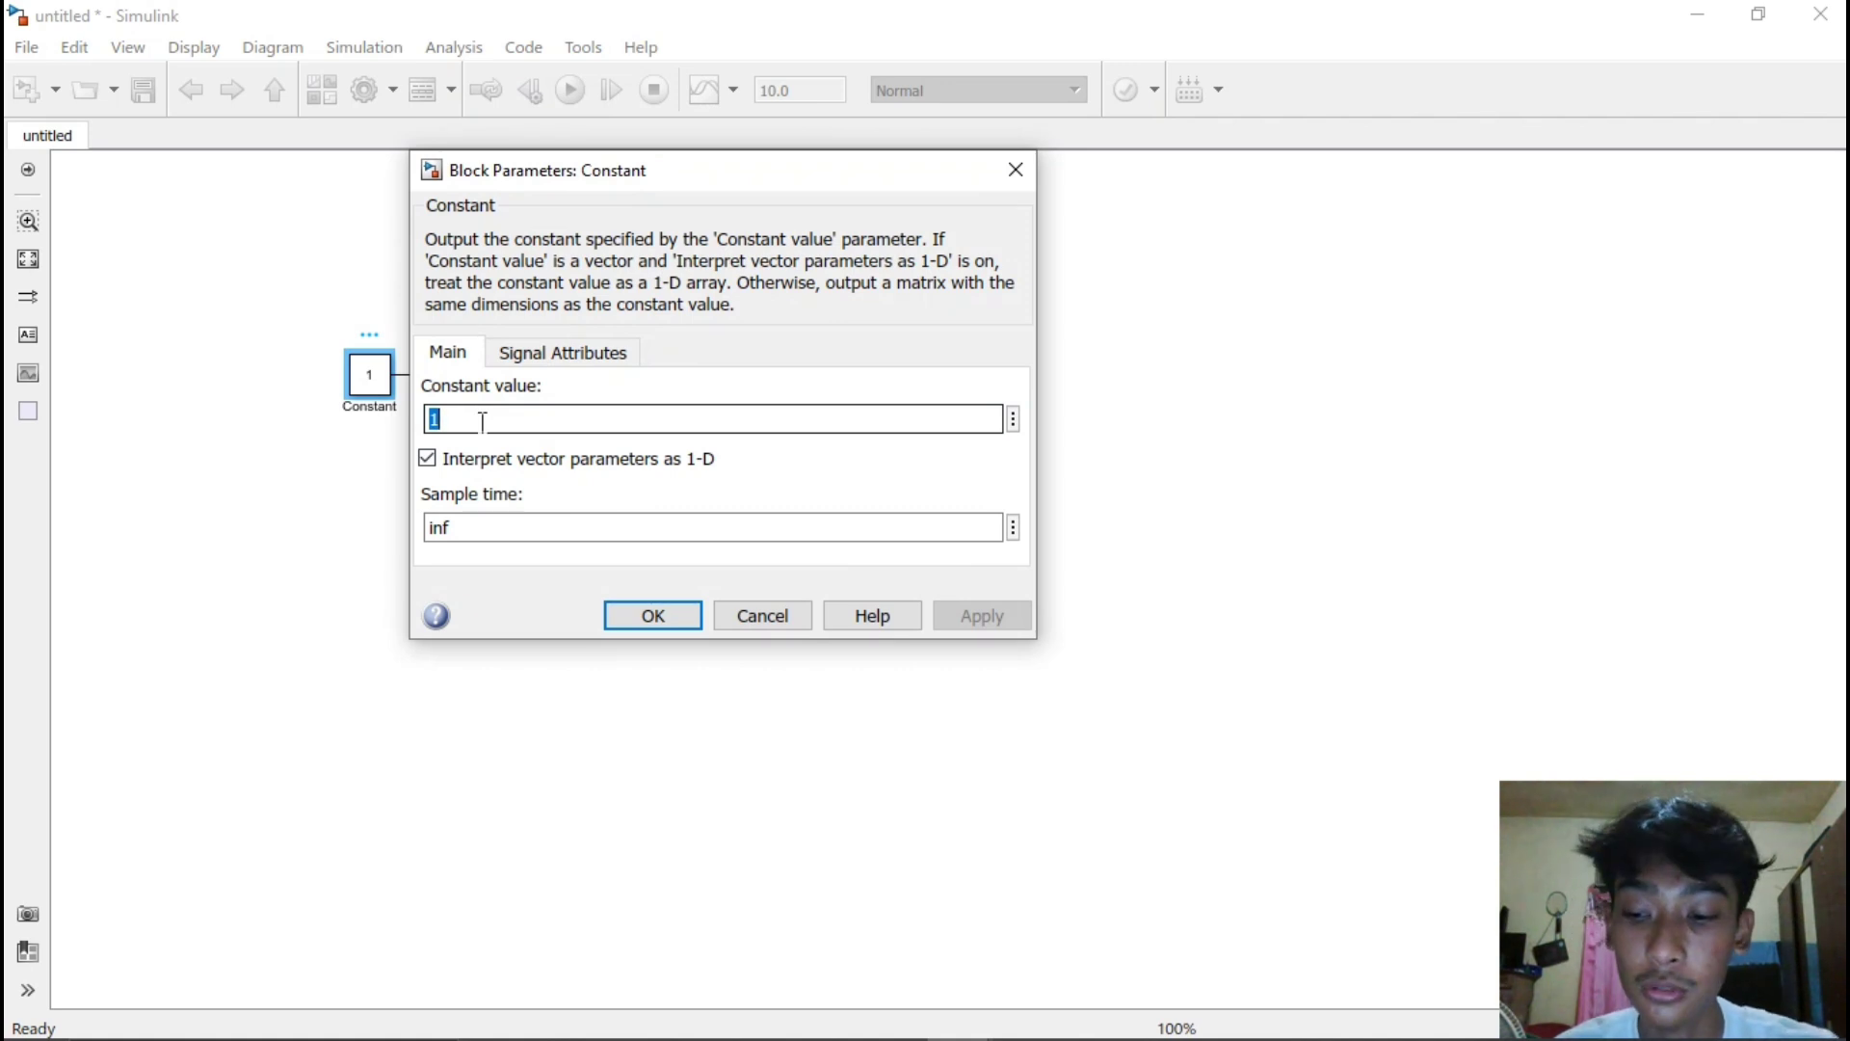
text(1)
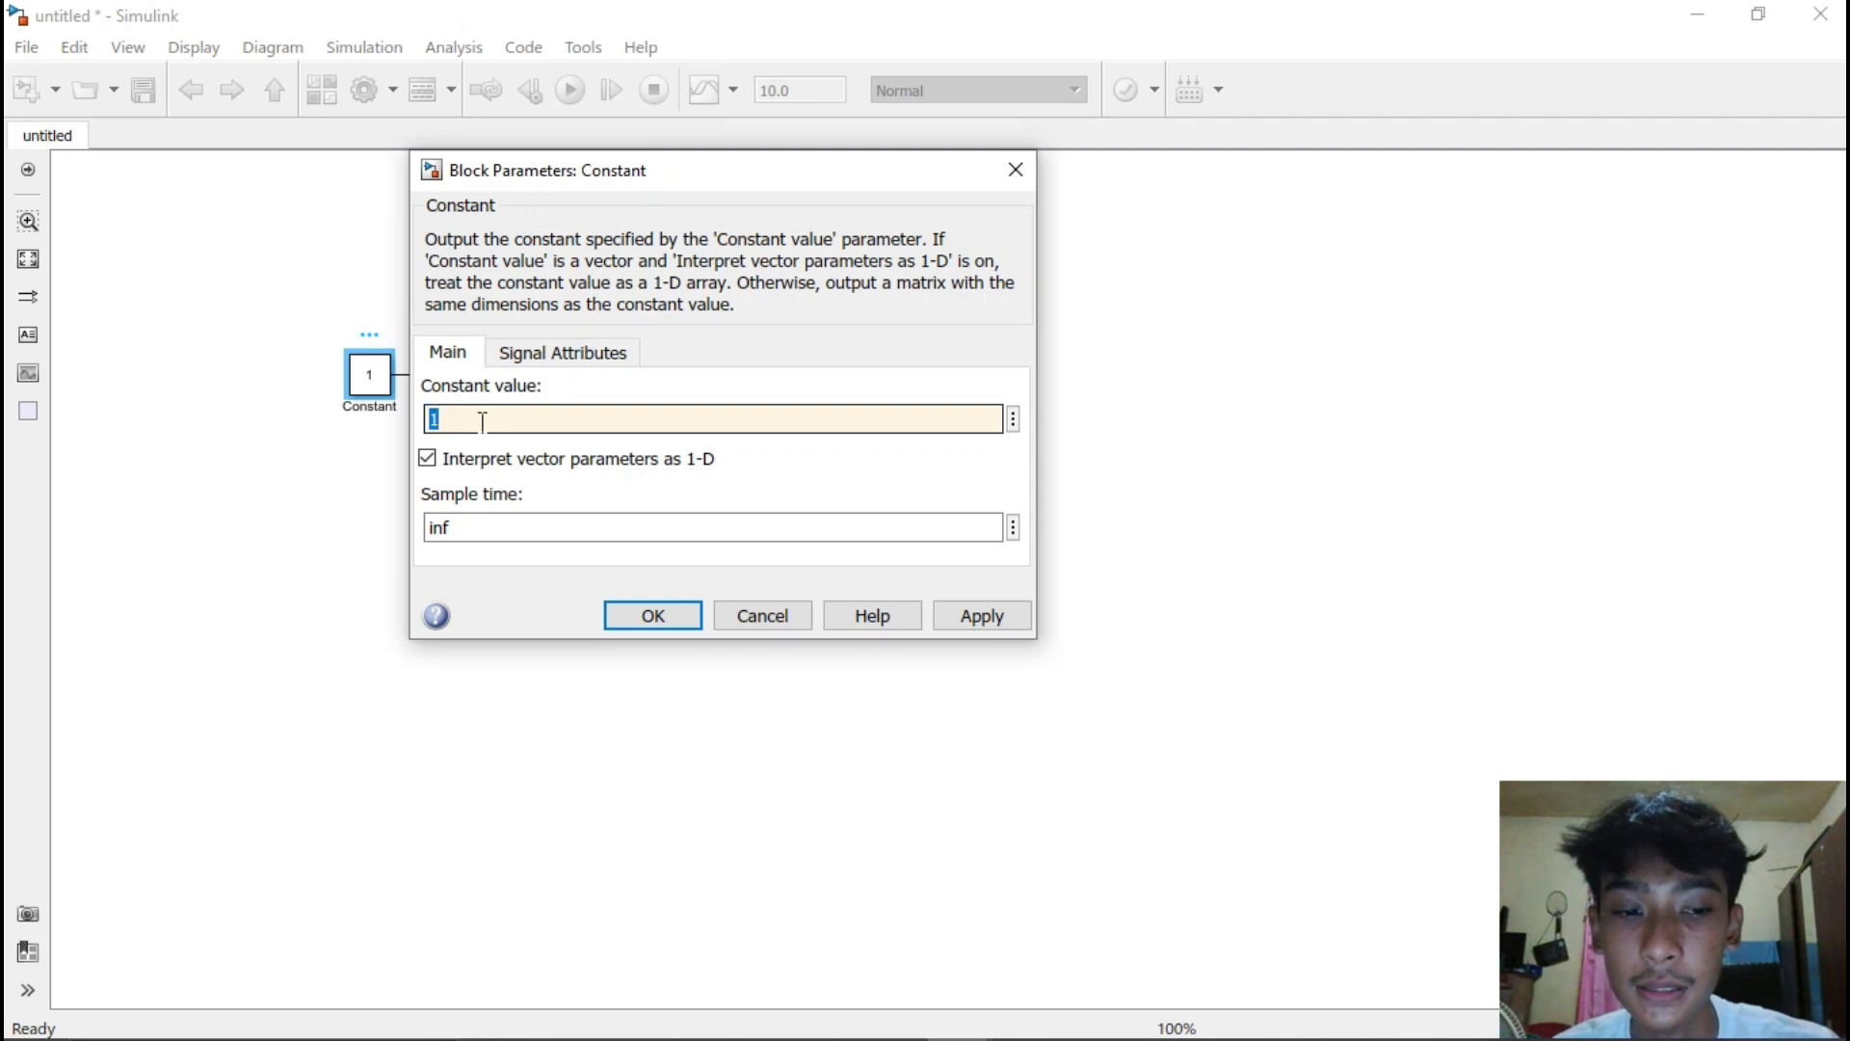
key(Return)
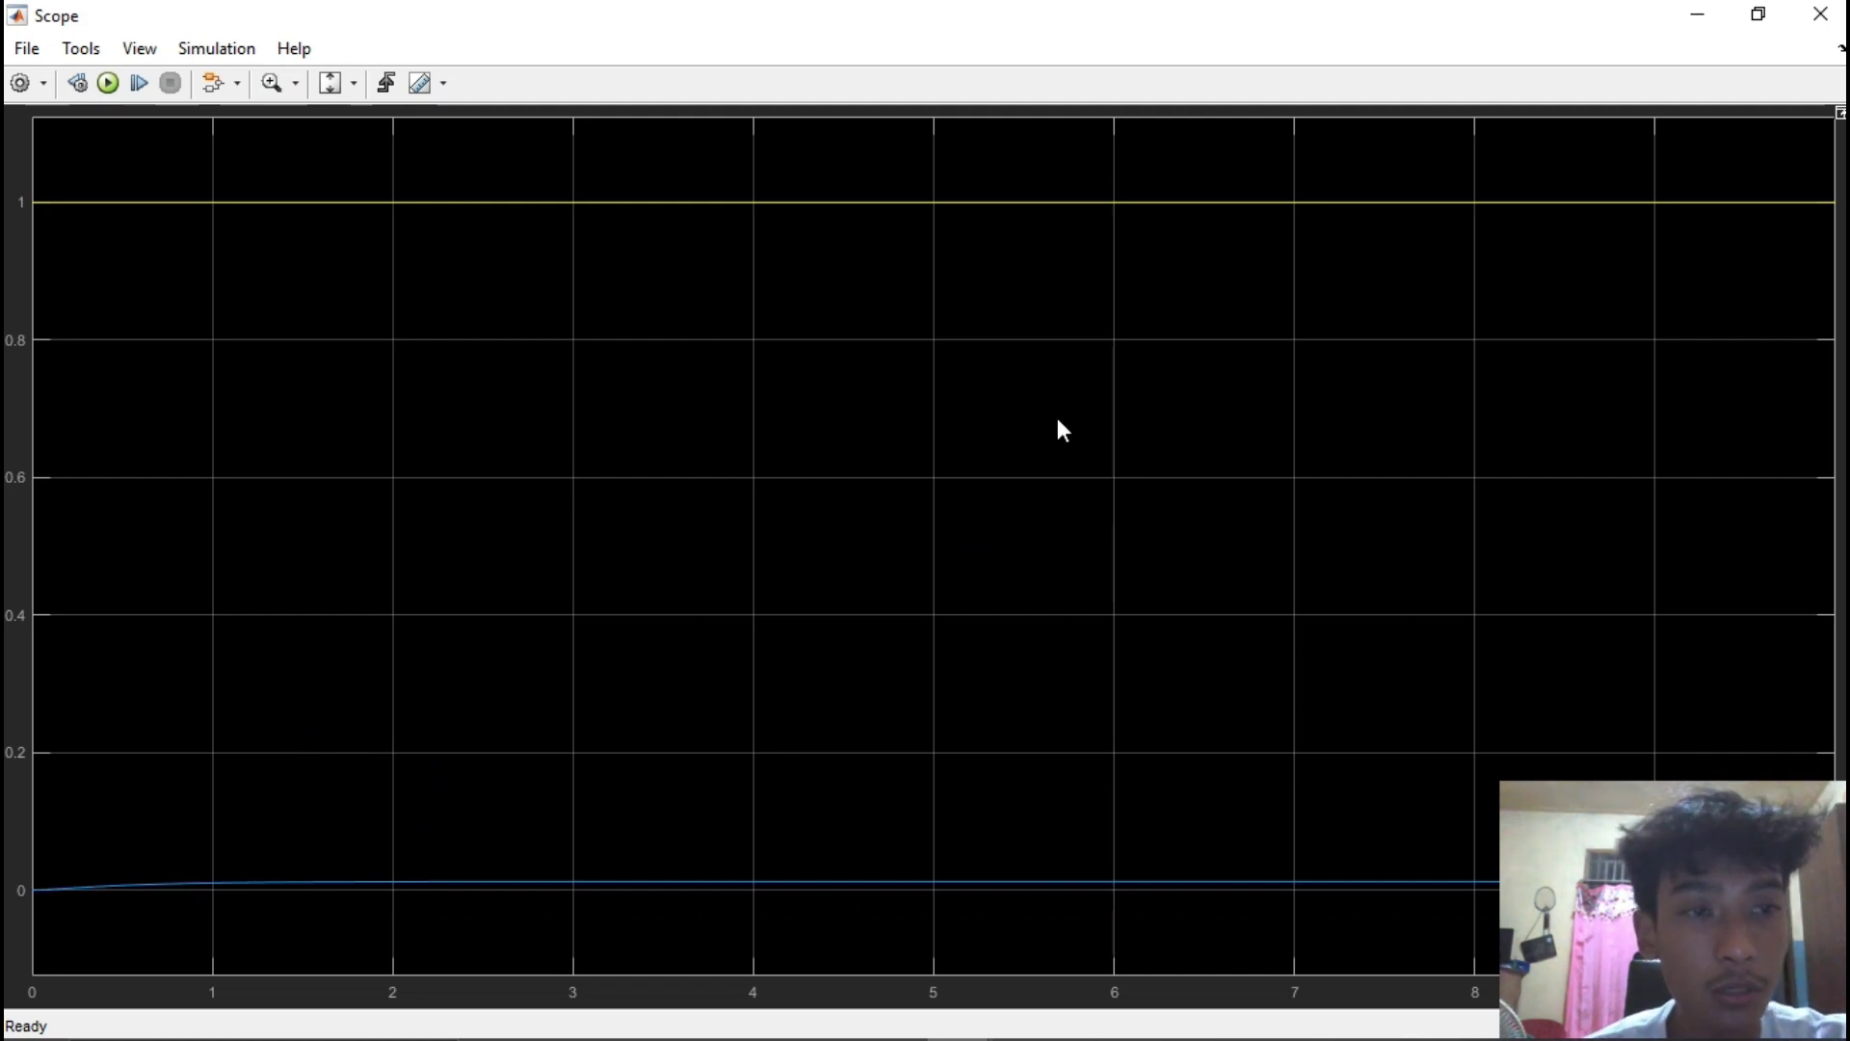
Switch from the Scope to the MATLAB script with the step(Gs) line and run it, maximizing the step response figure
click(1700, 14)
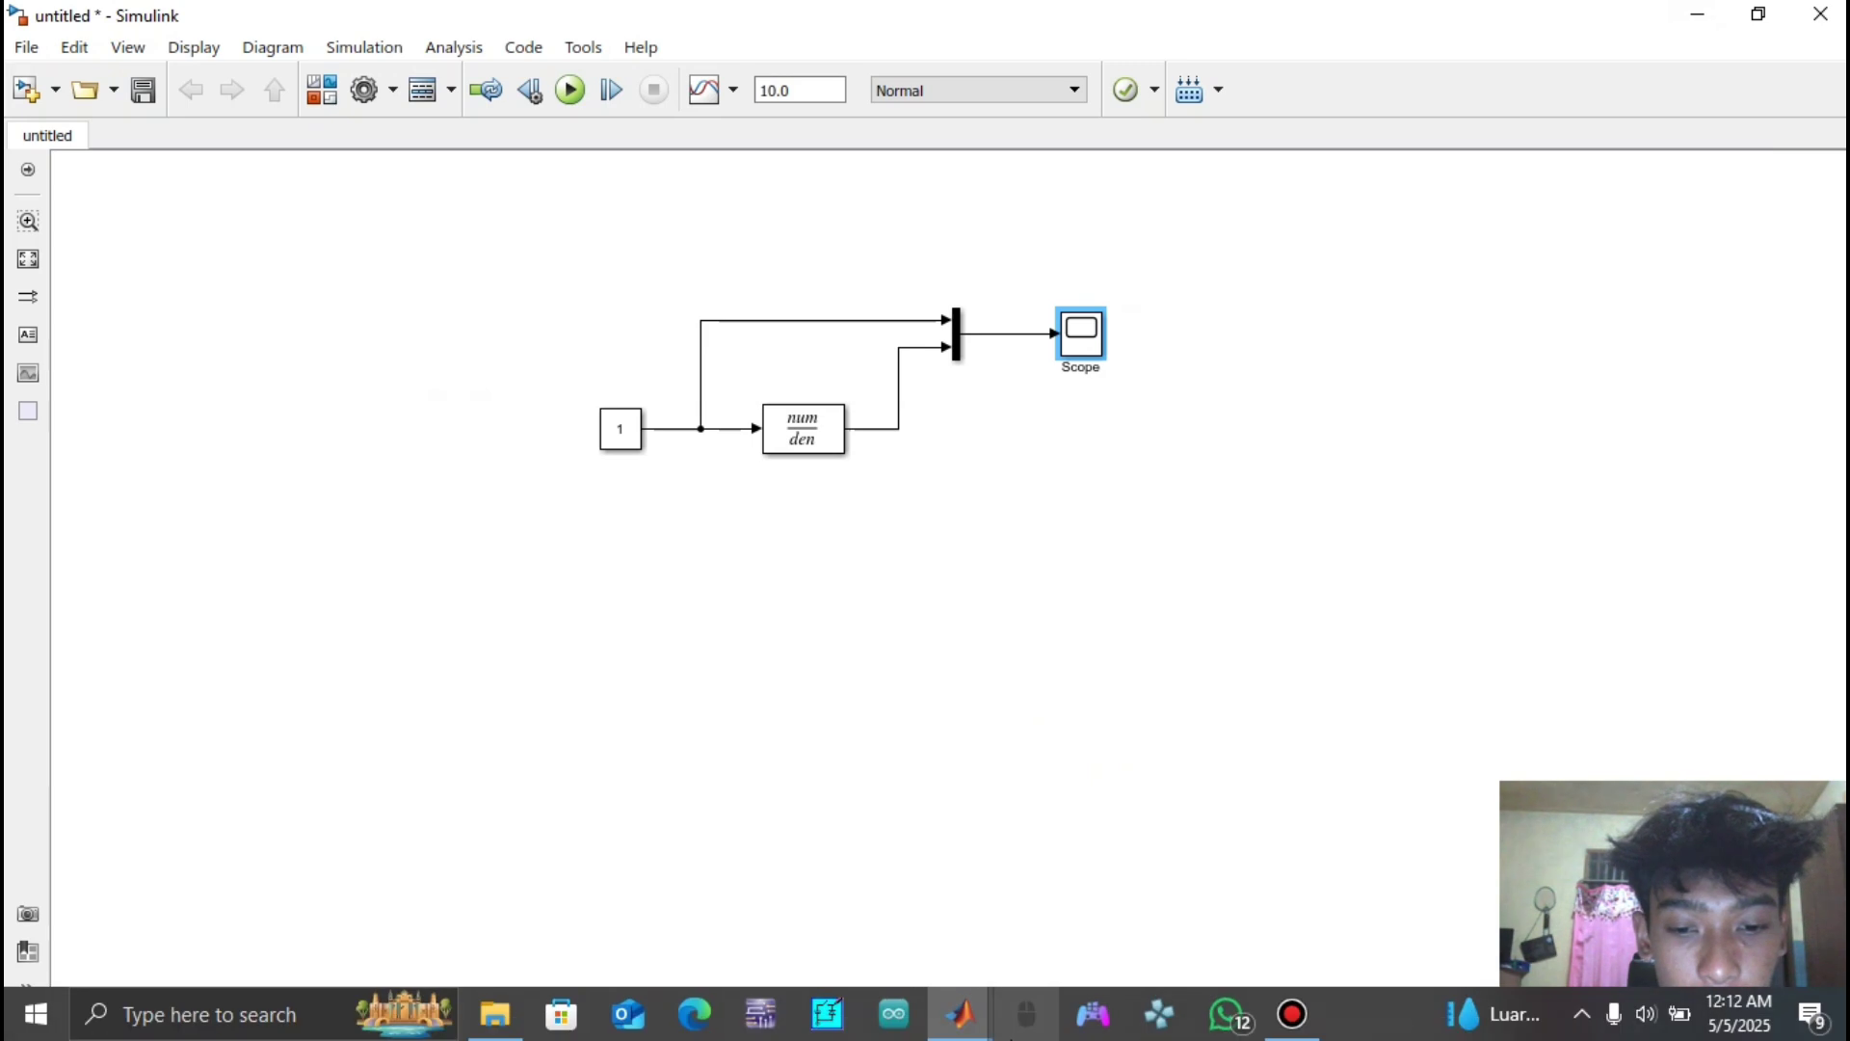
click(961, 1014)
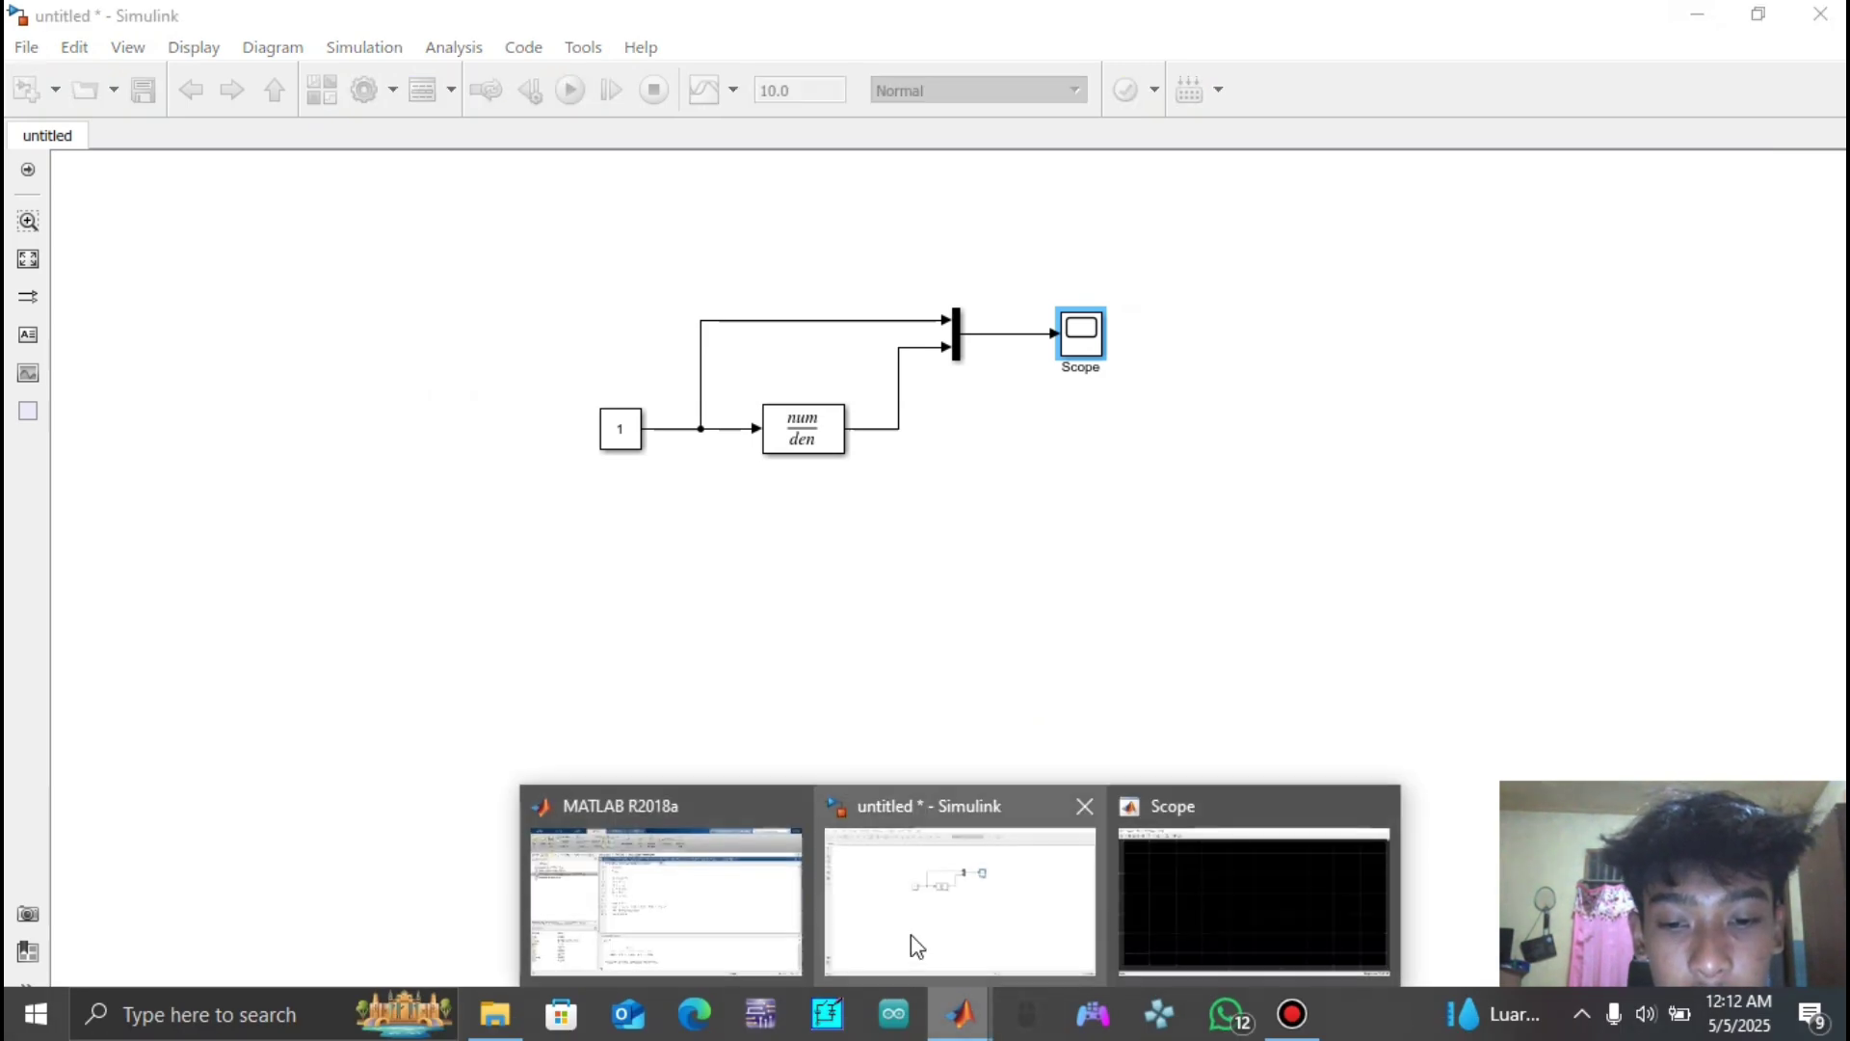
click(667, 937)
drag(670, 620, 563, 617)
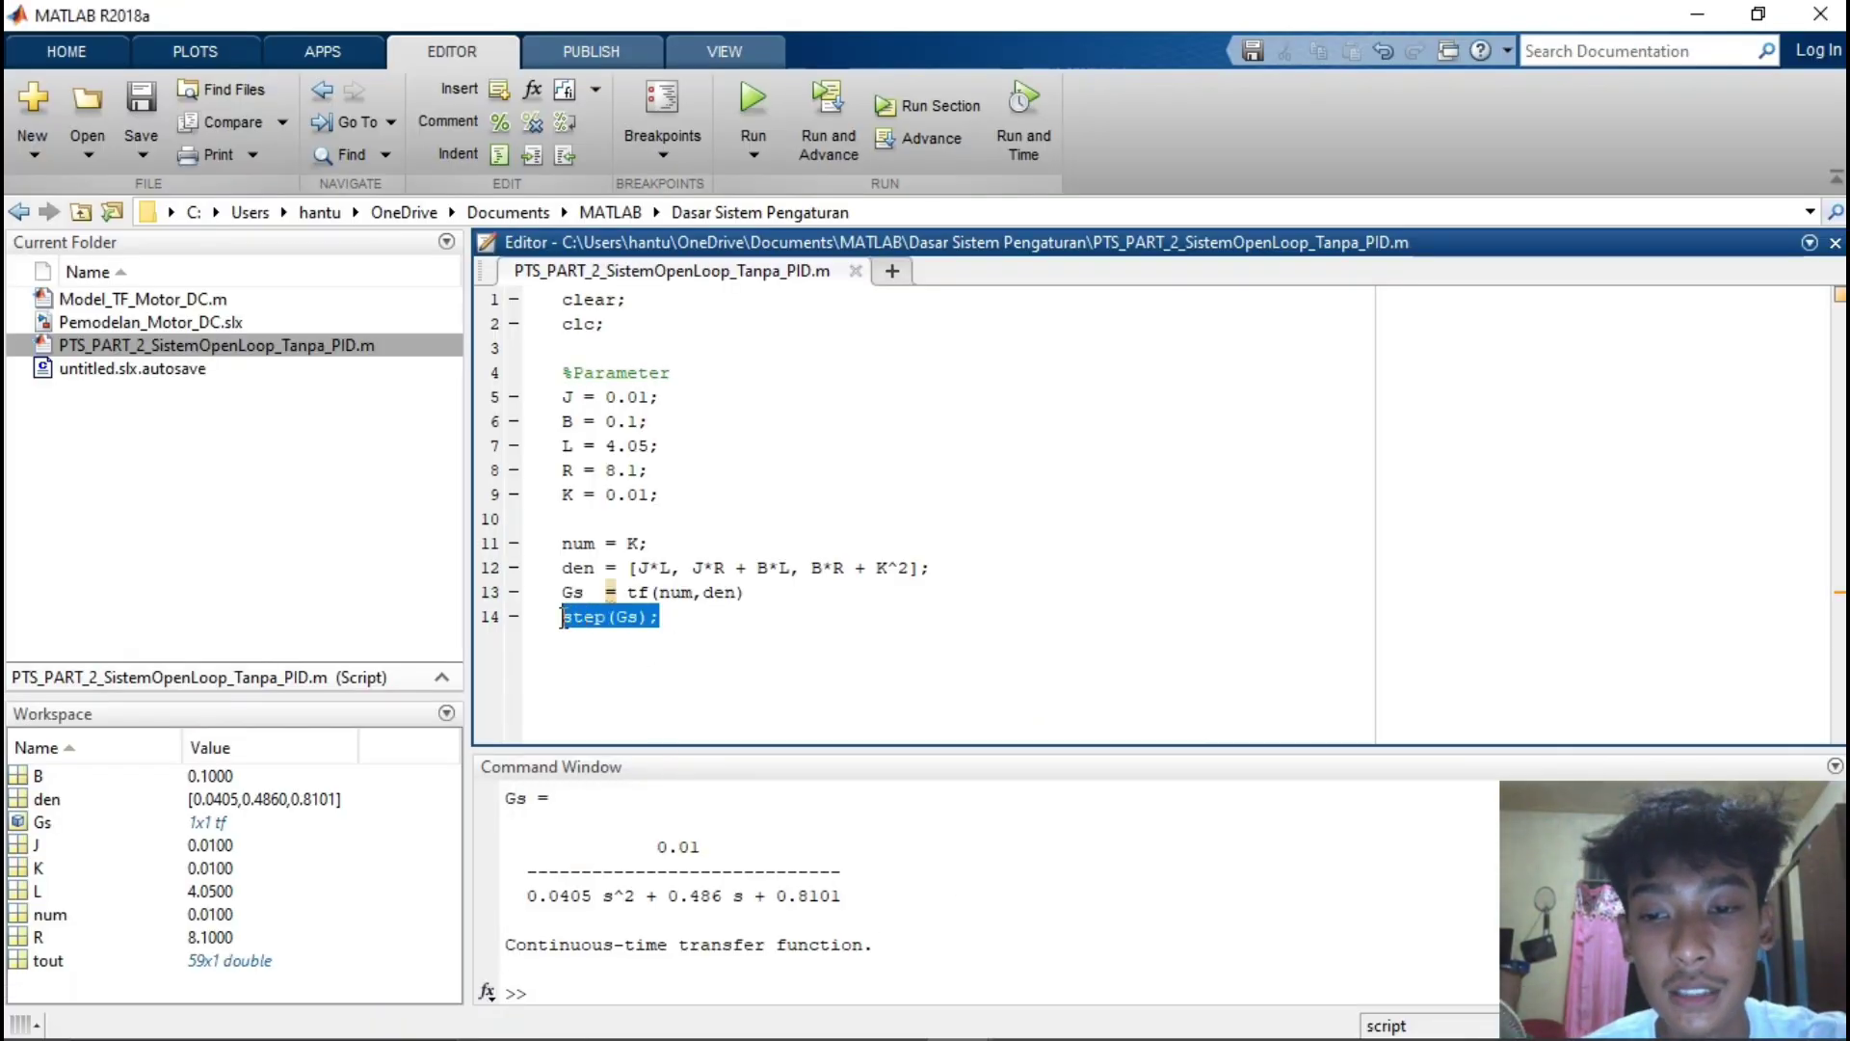
click(677, 630)
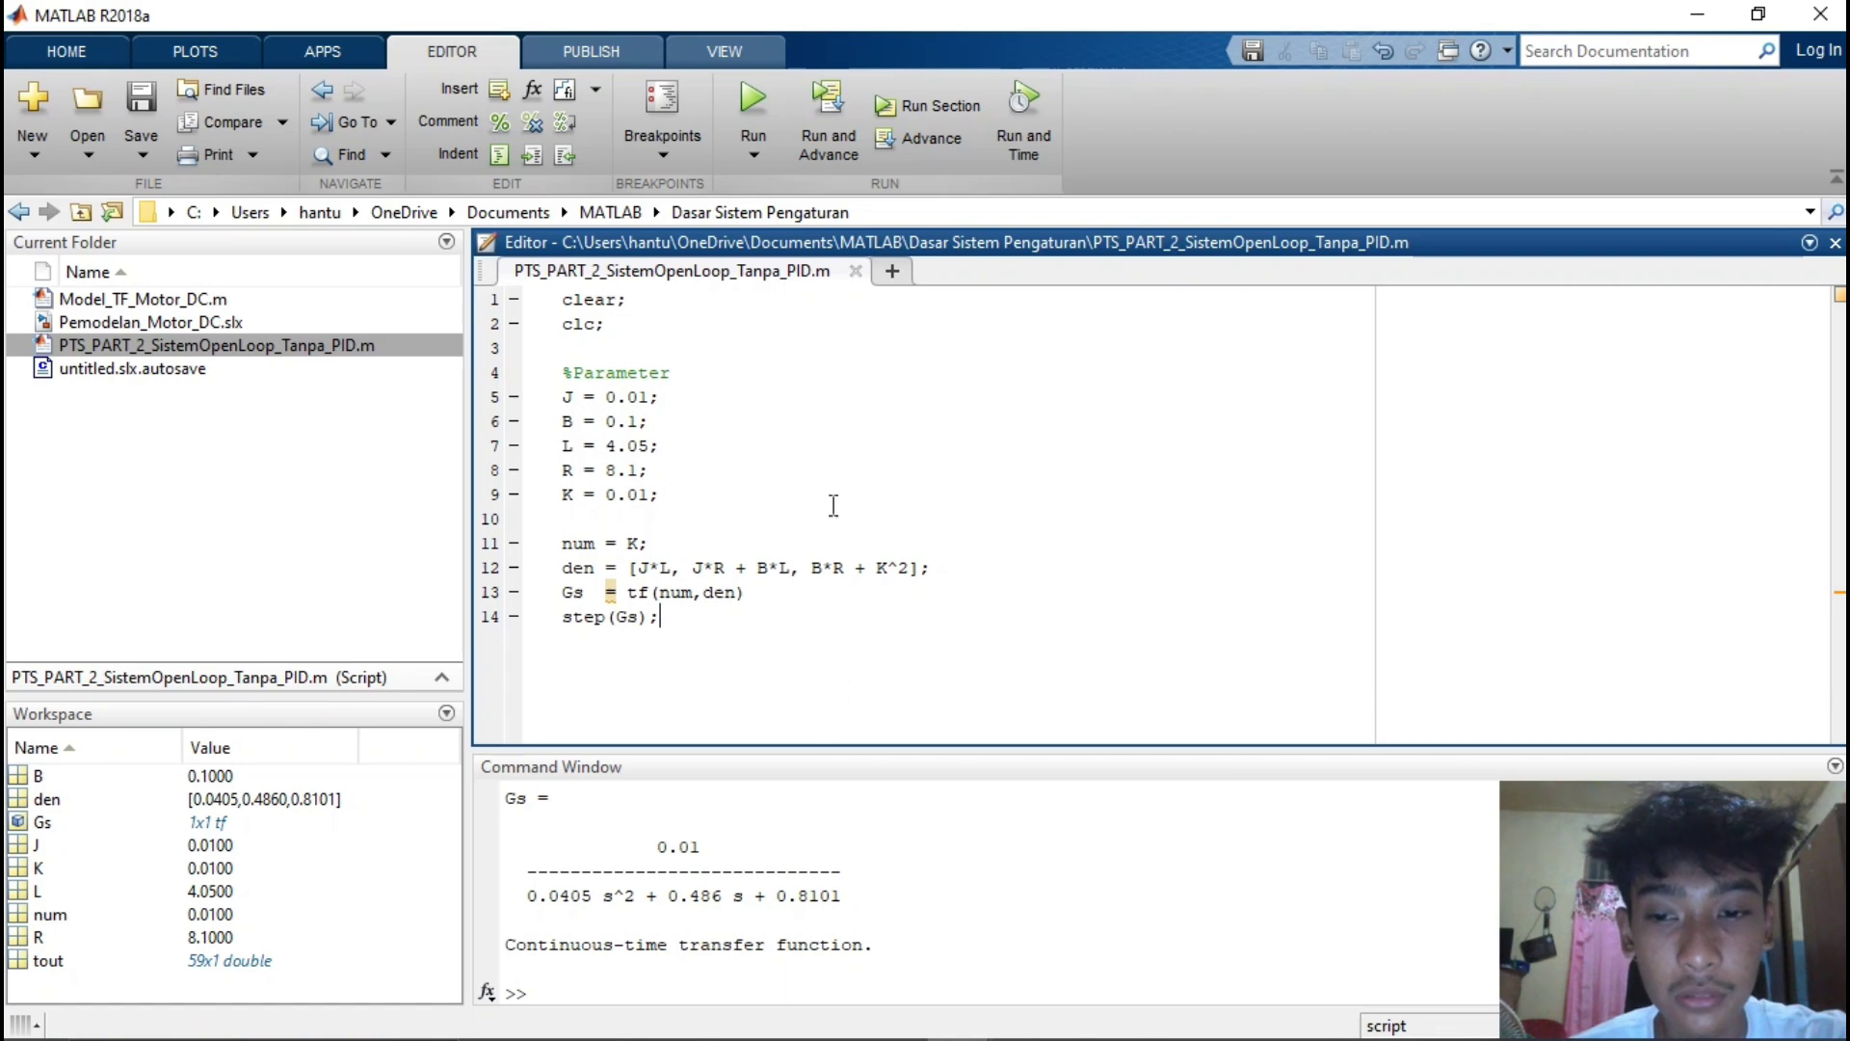
click(753, 99)
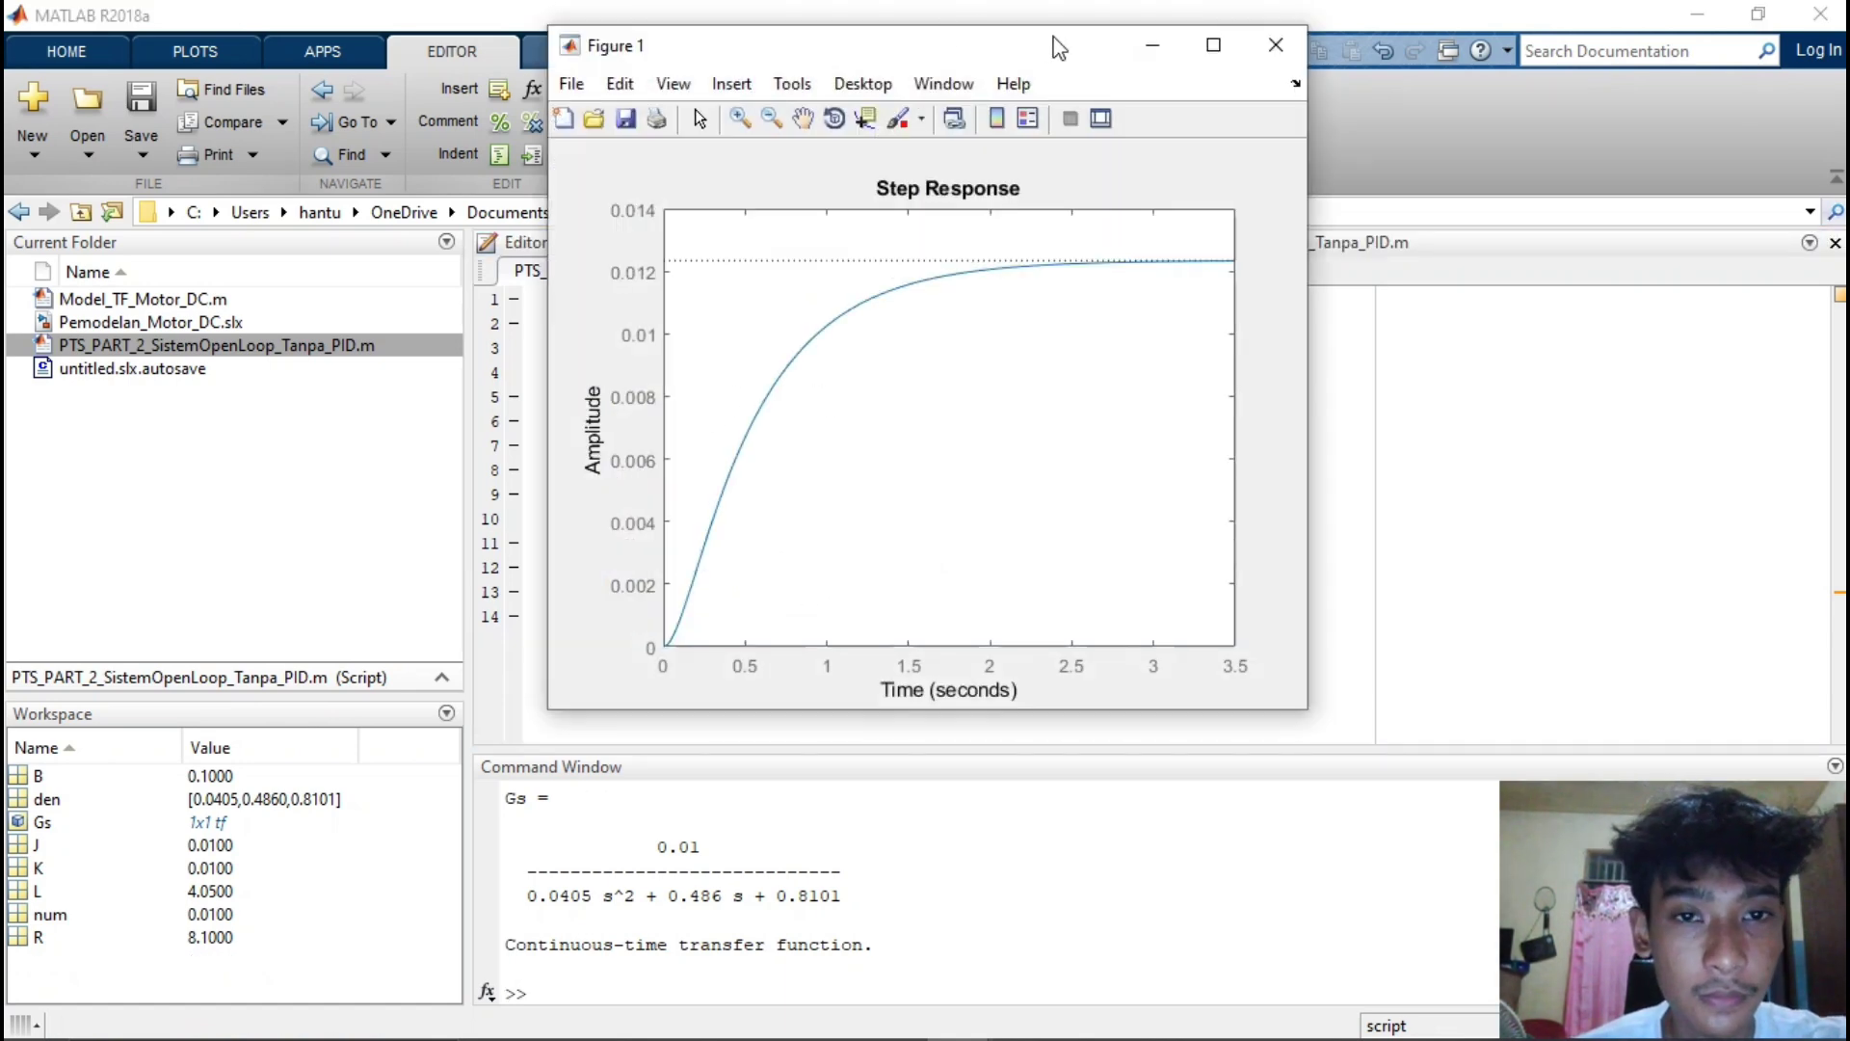
click(1213, 45)
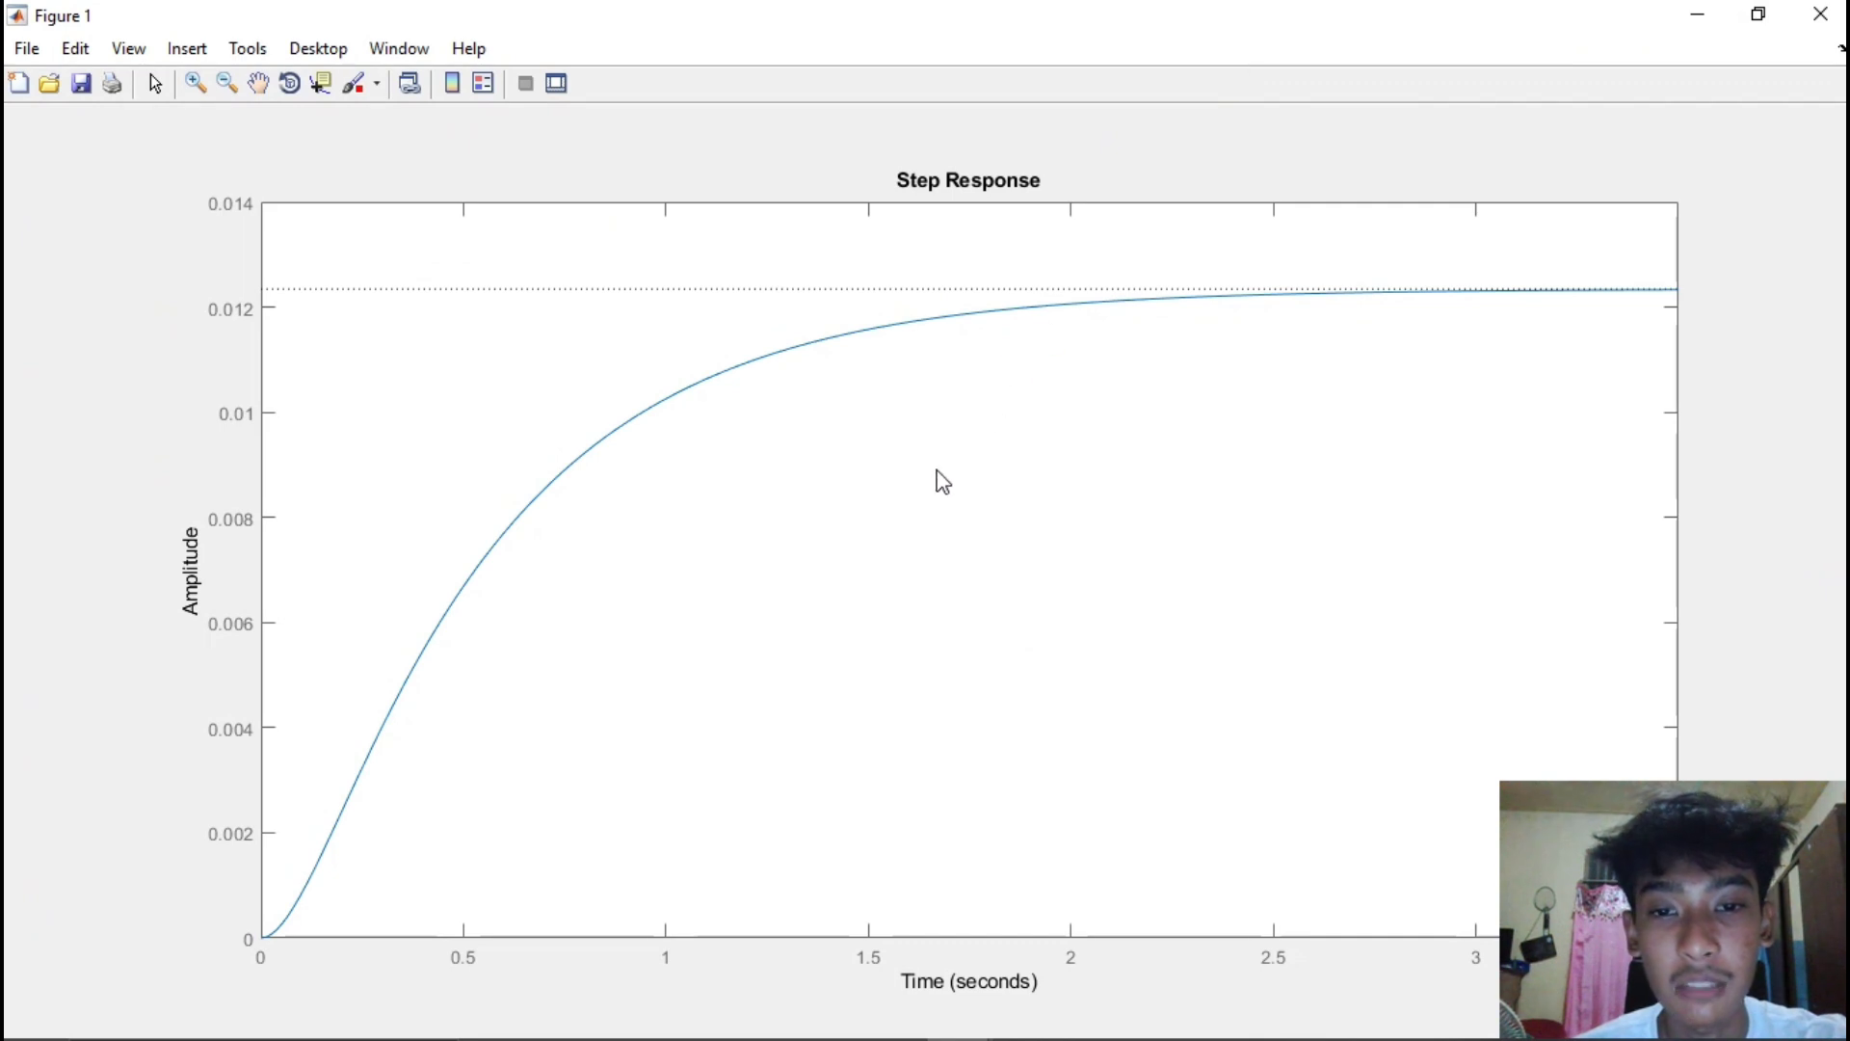
Show the Steady State, Settling Time and Rise Time characteristics on the step response plot
right_click(936, 469)
mouse_move(1061, 516)
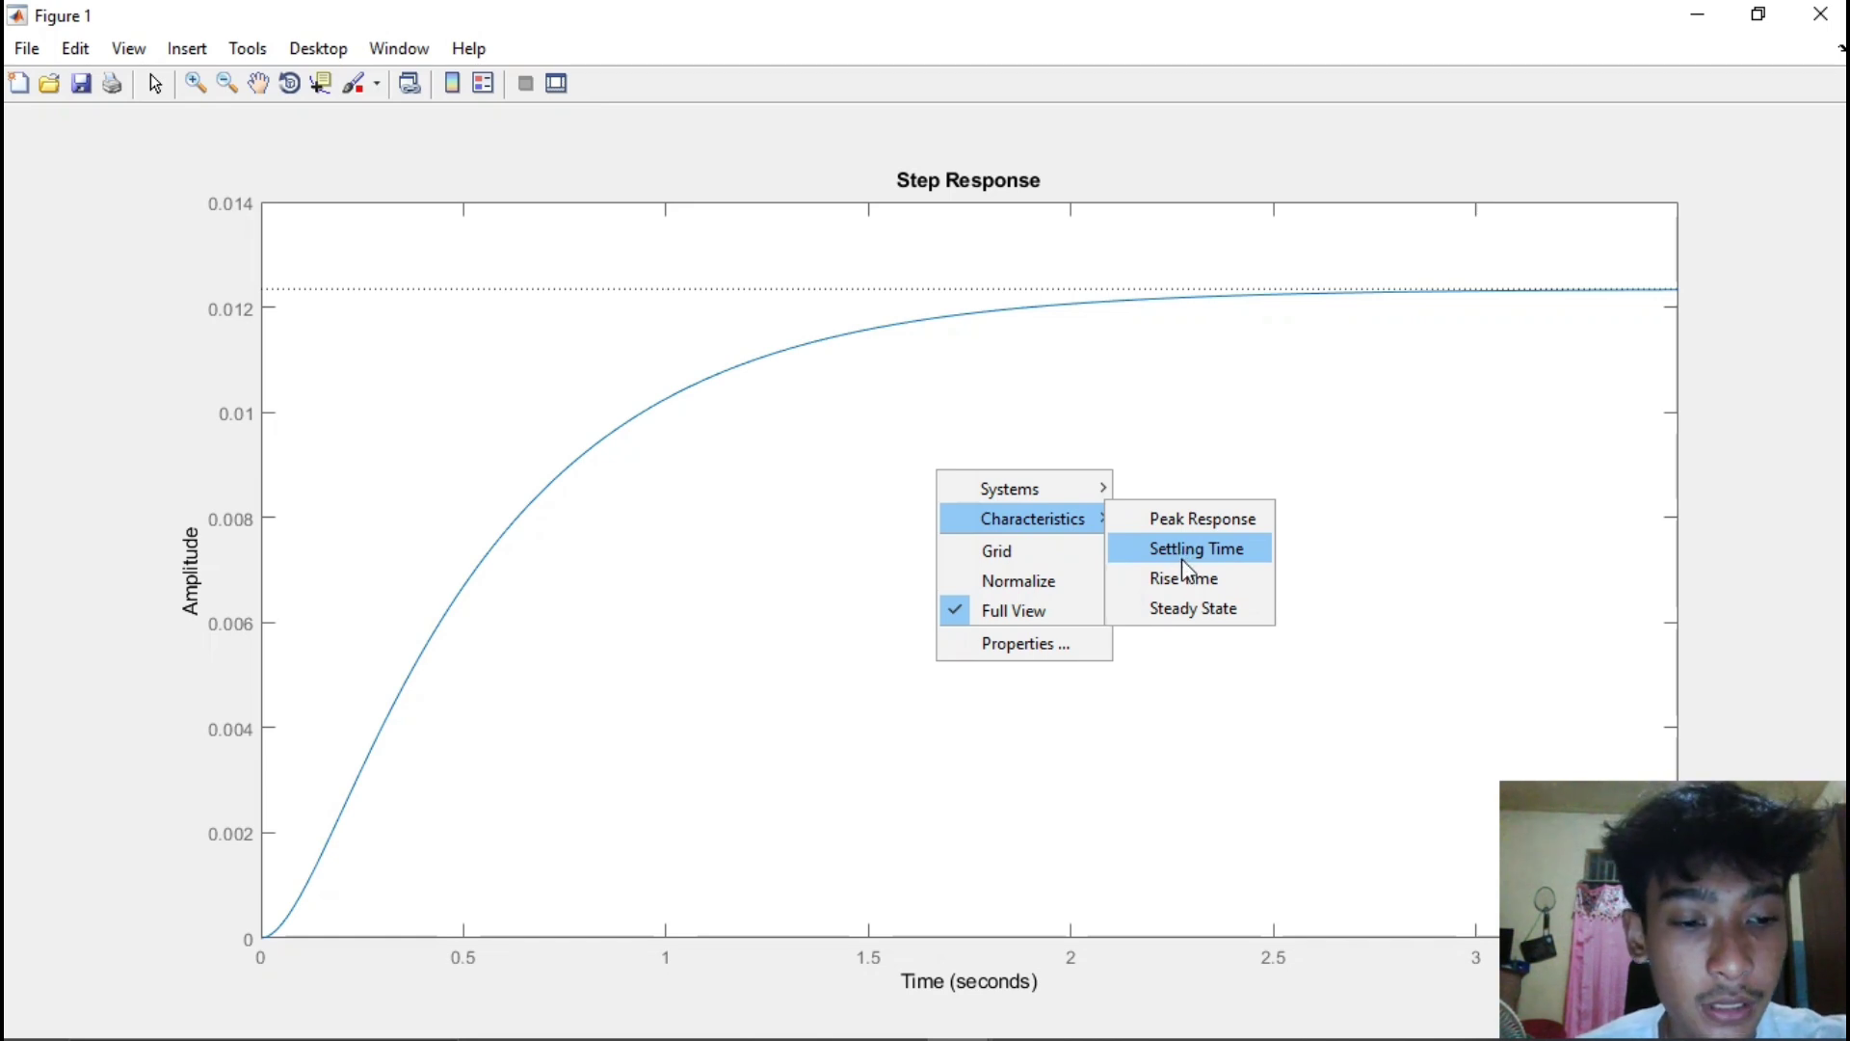
click(1210, 610)
right_click(1034, 363)
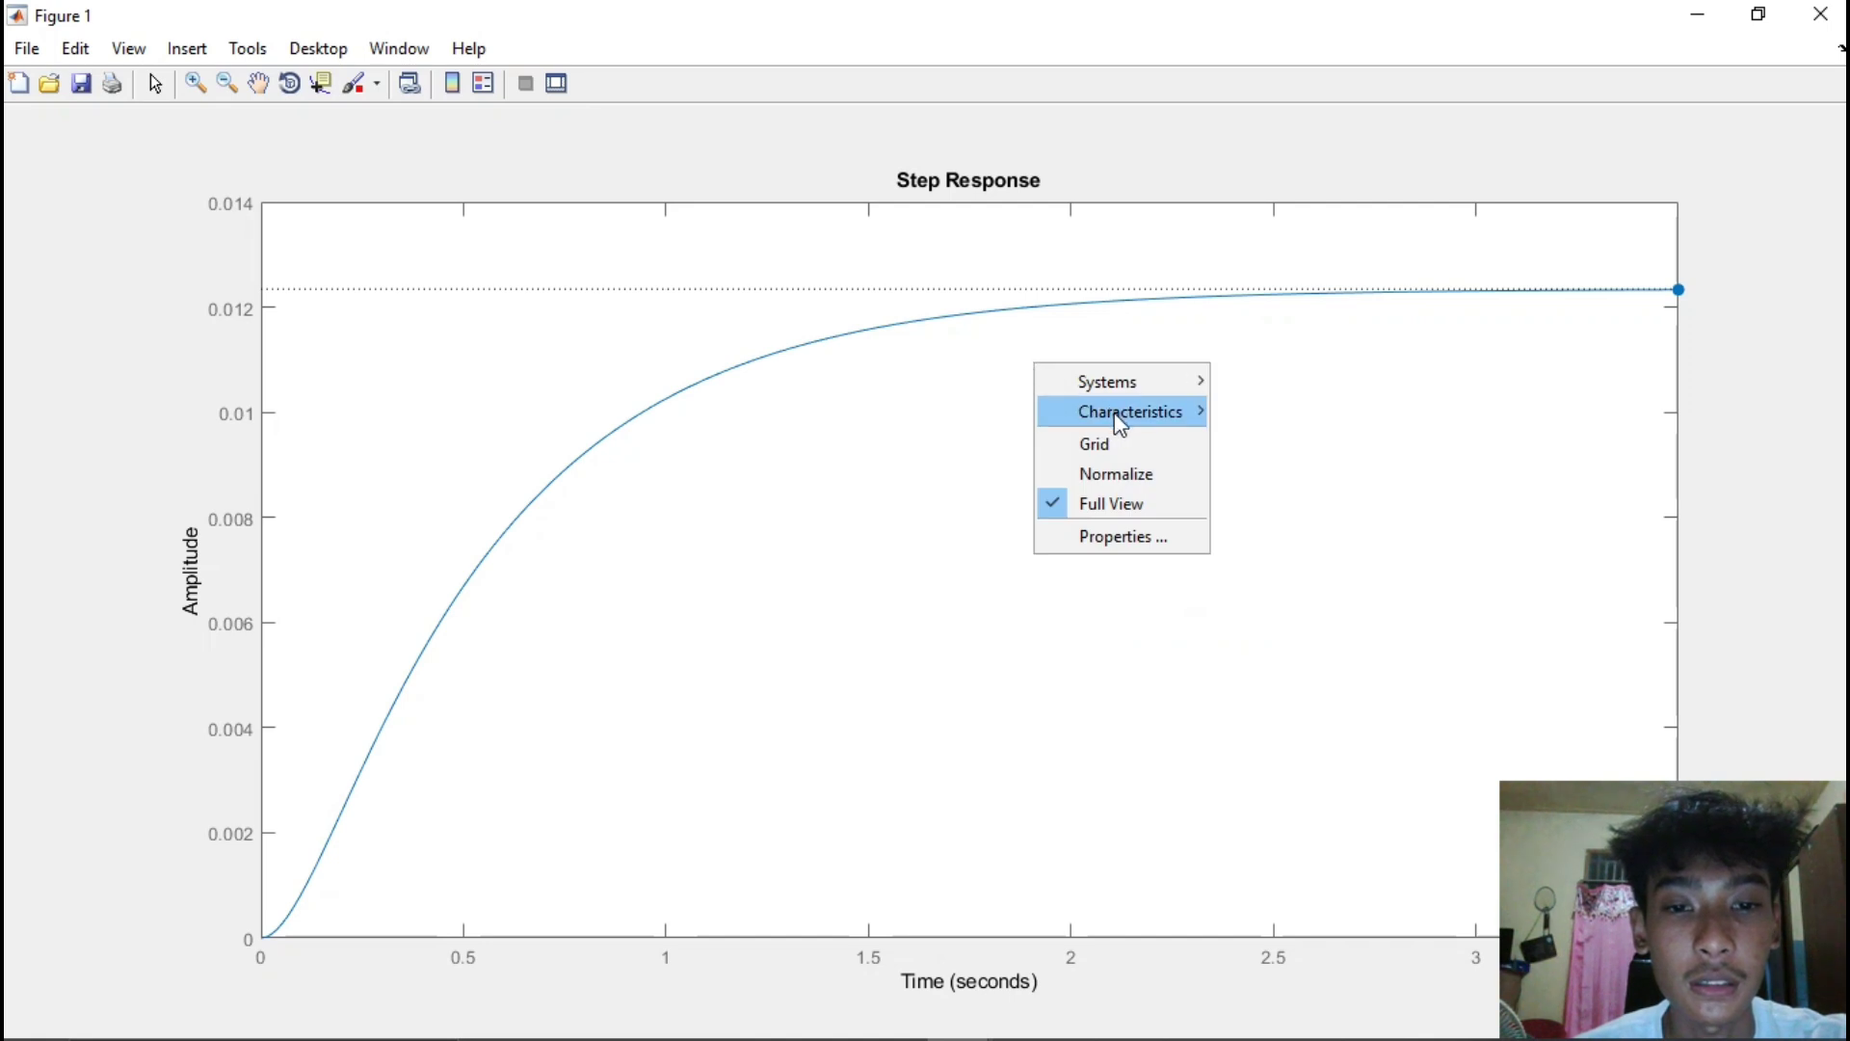
mouse_move(1121, 425)
click(1252, 442)
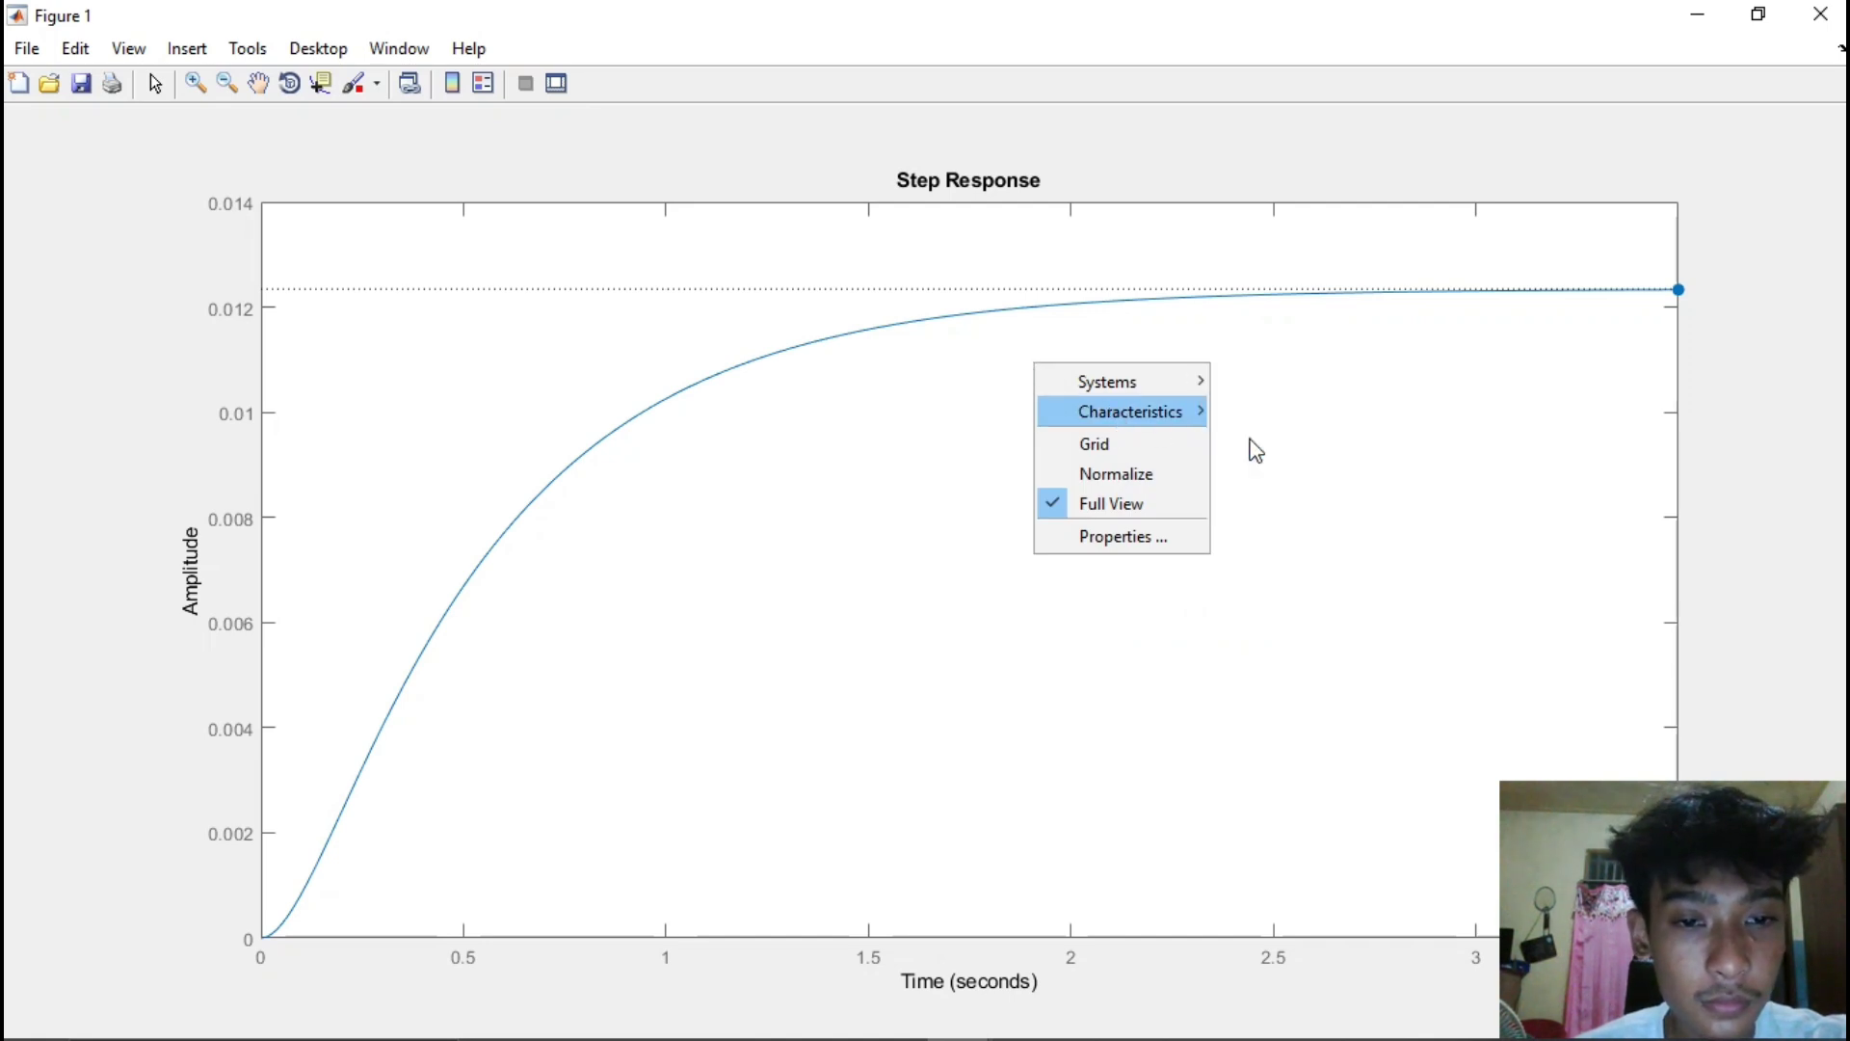
right_click(913, 403)
mouse_move(993, 448)
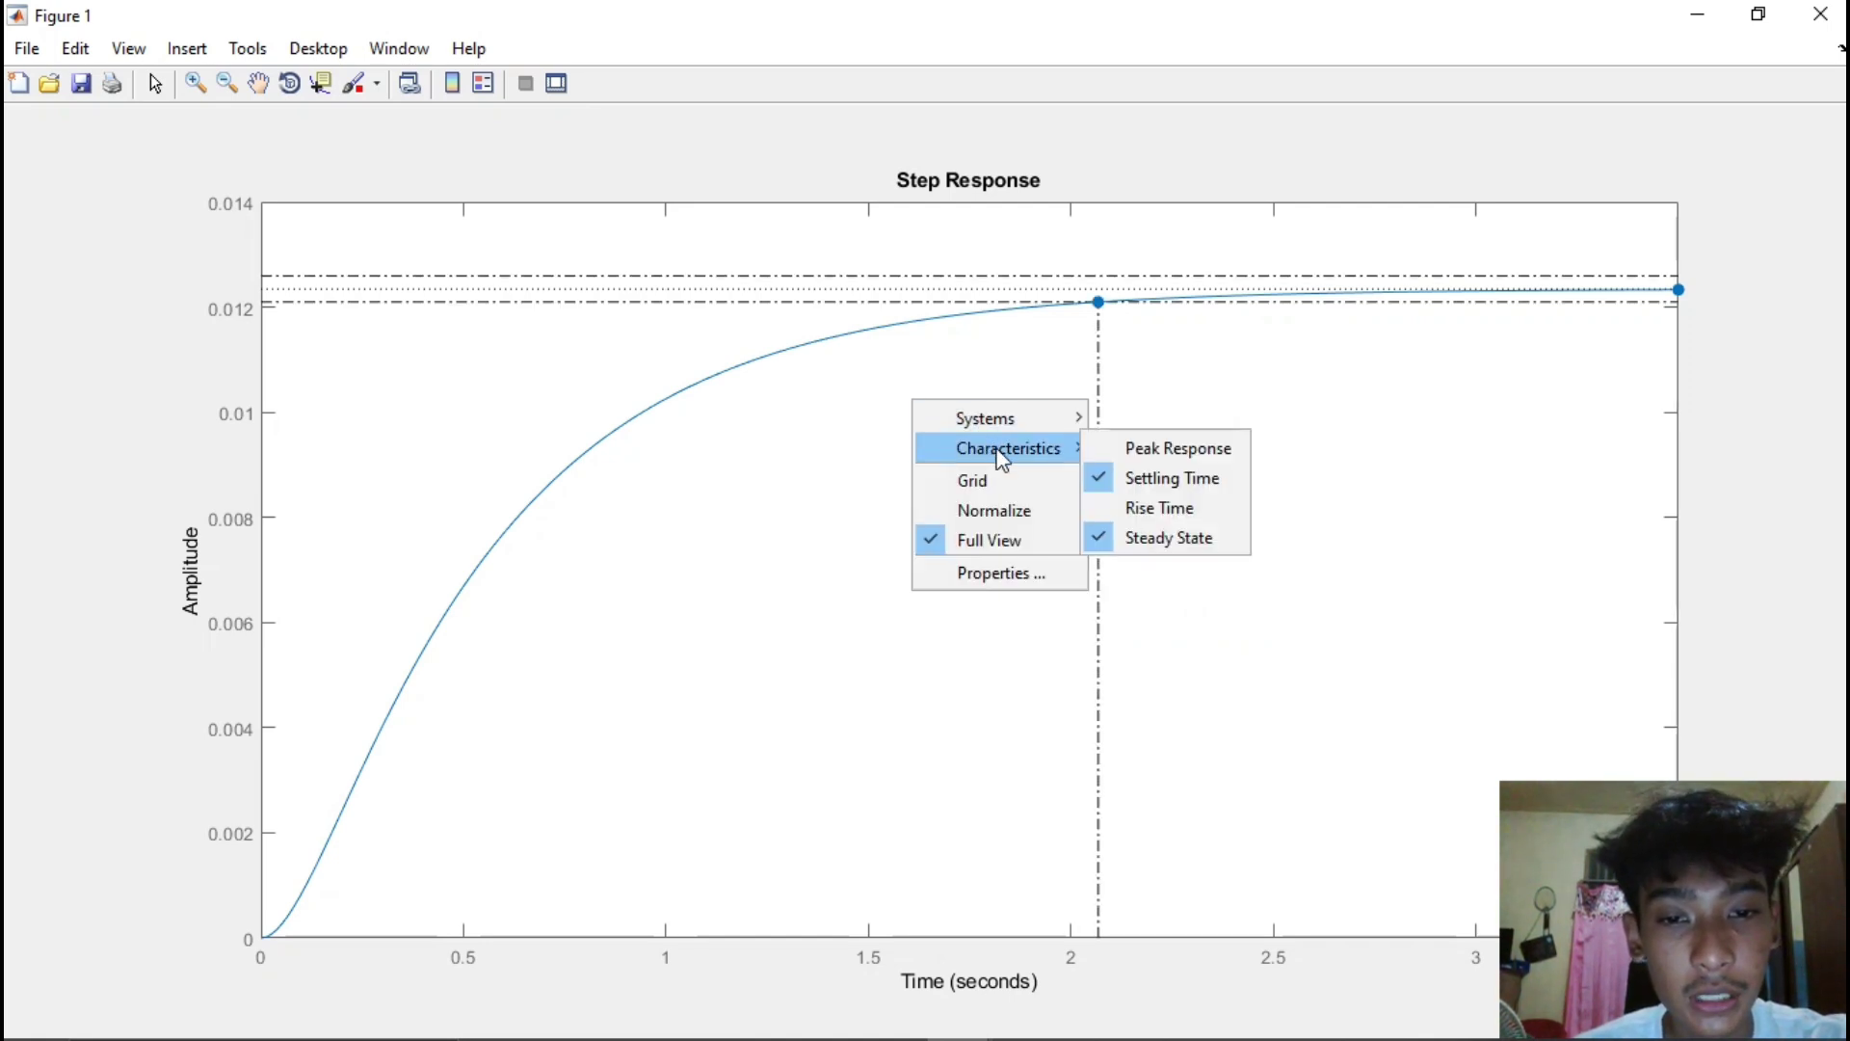
click(1171, 521)
Read the rise time, settling time and steady-state values at their markers on the step response curve
click(773, 355)
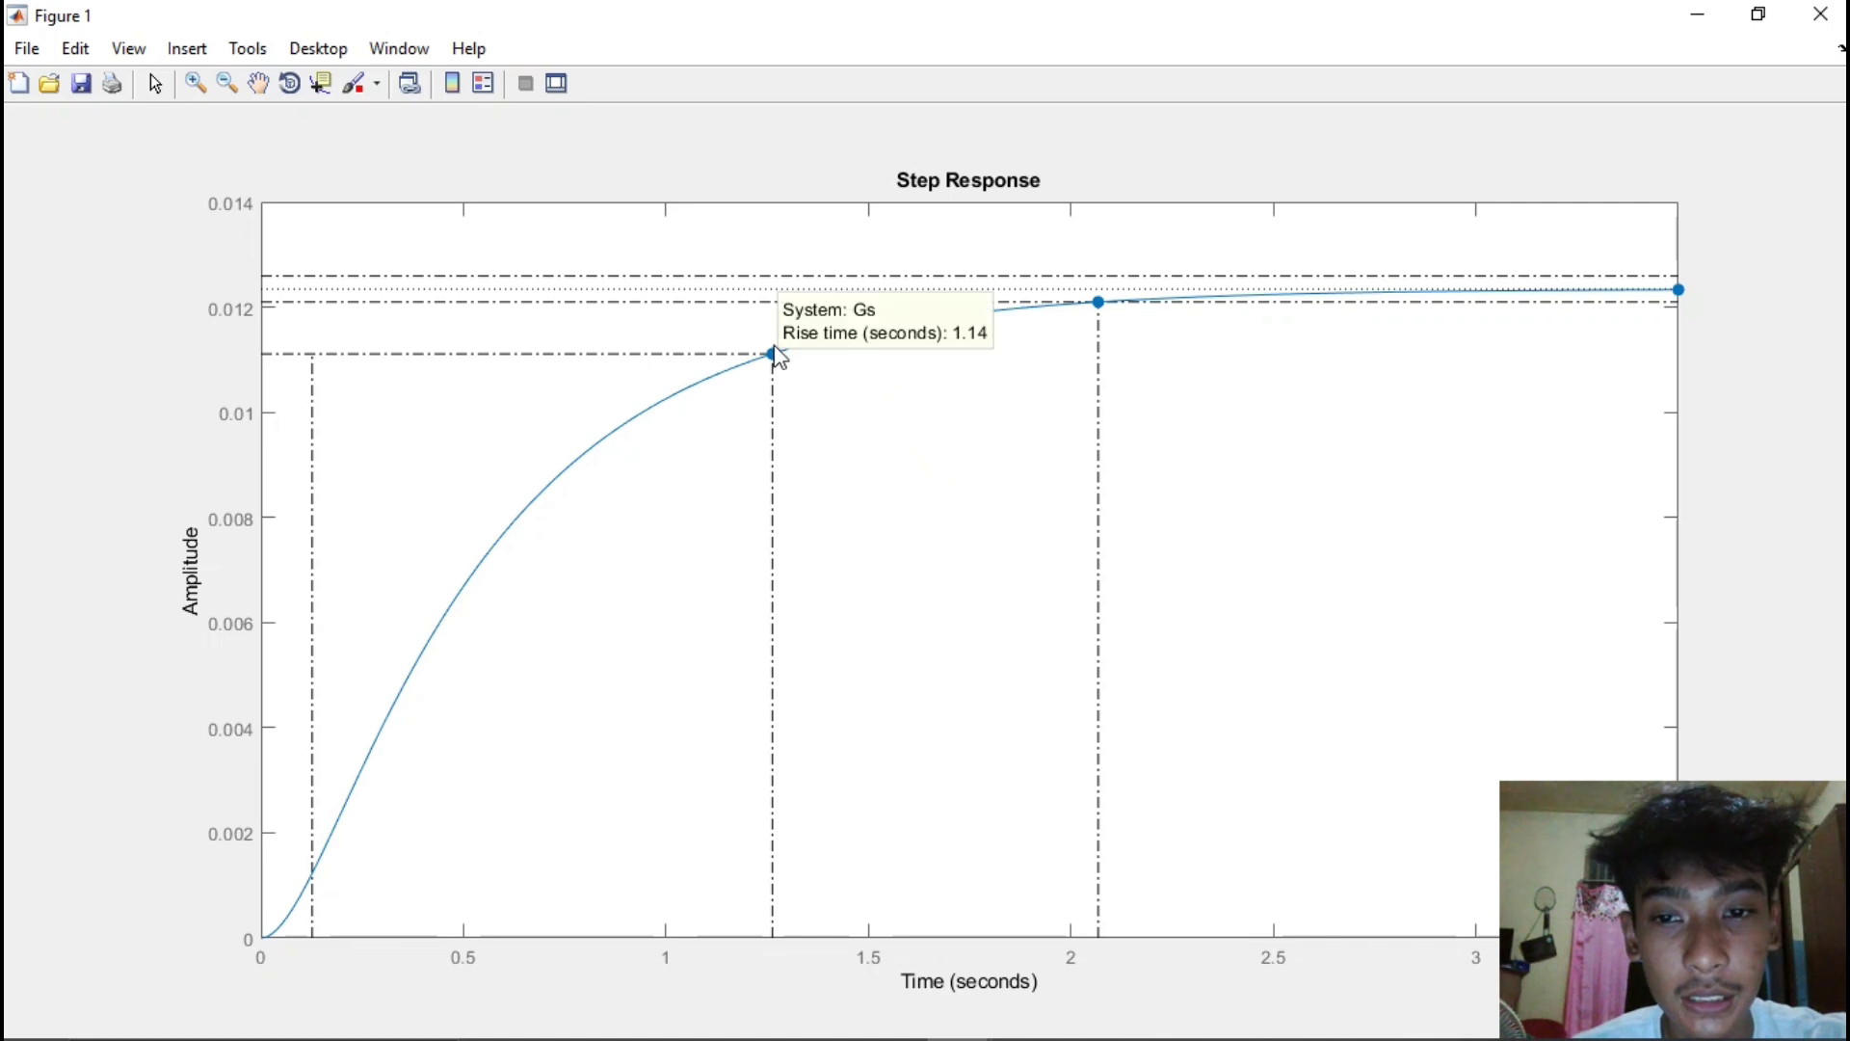
mouse_move(1106, 314)
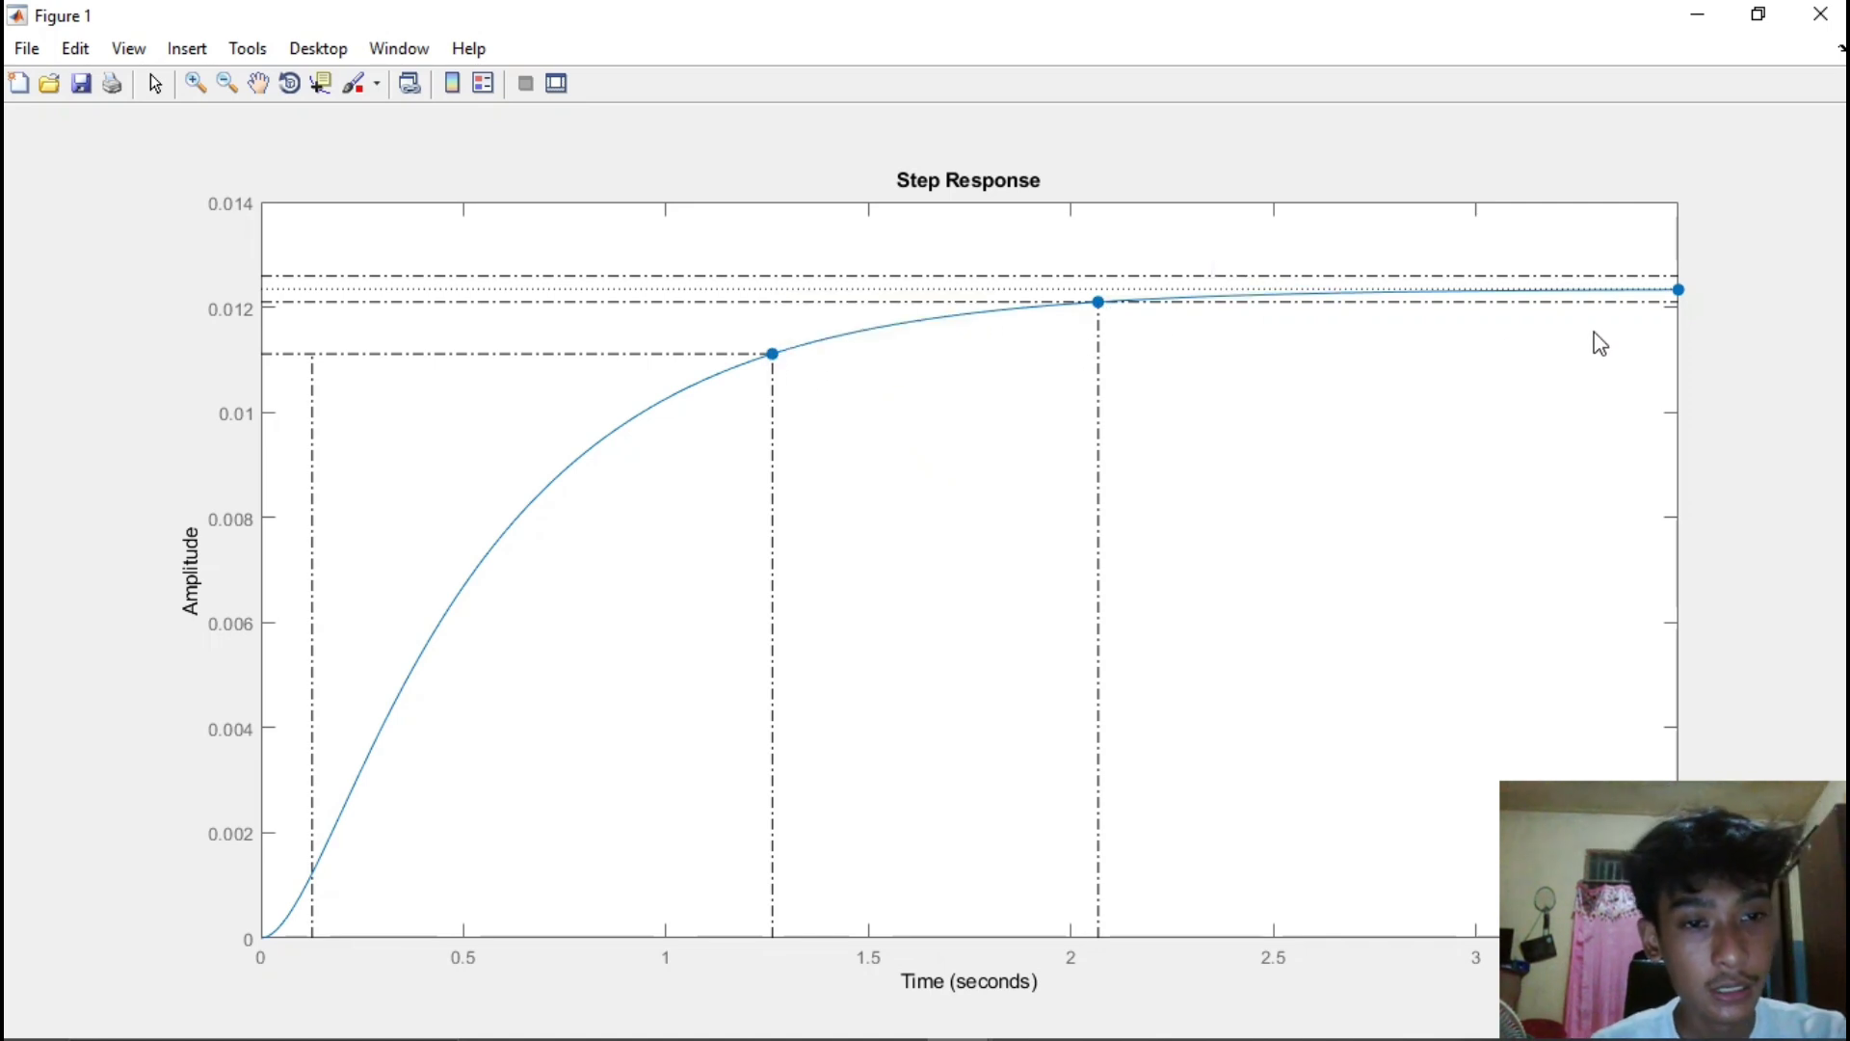
mouse_move(1688, 301)
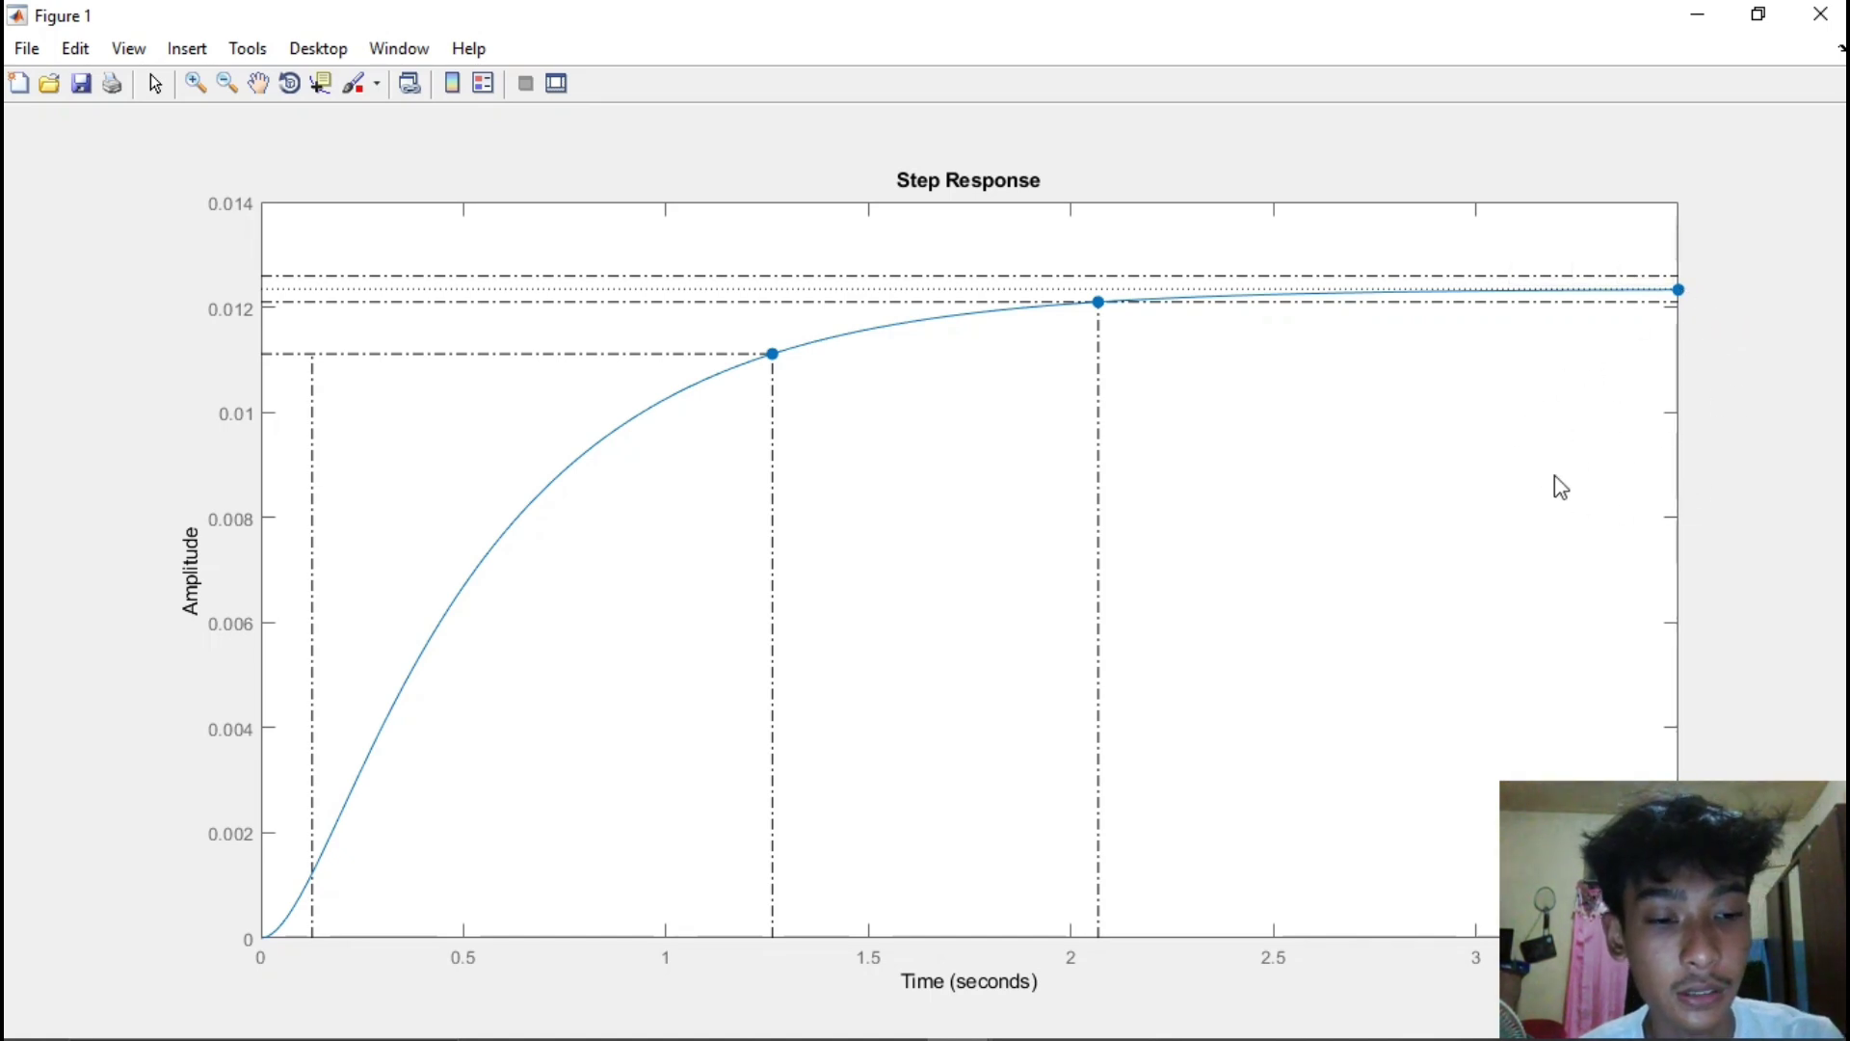
mouse_move(779, 363)
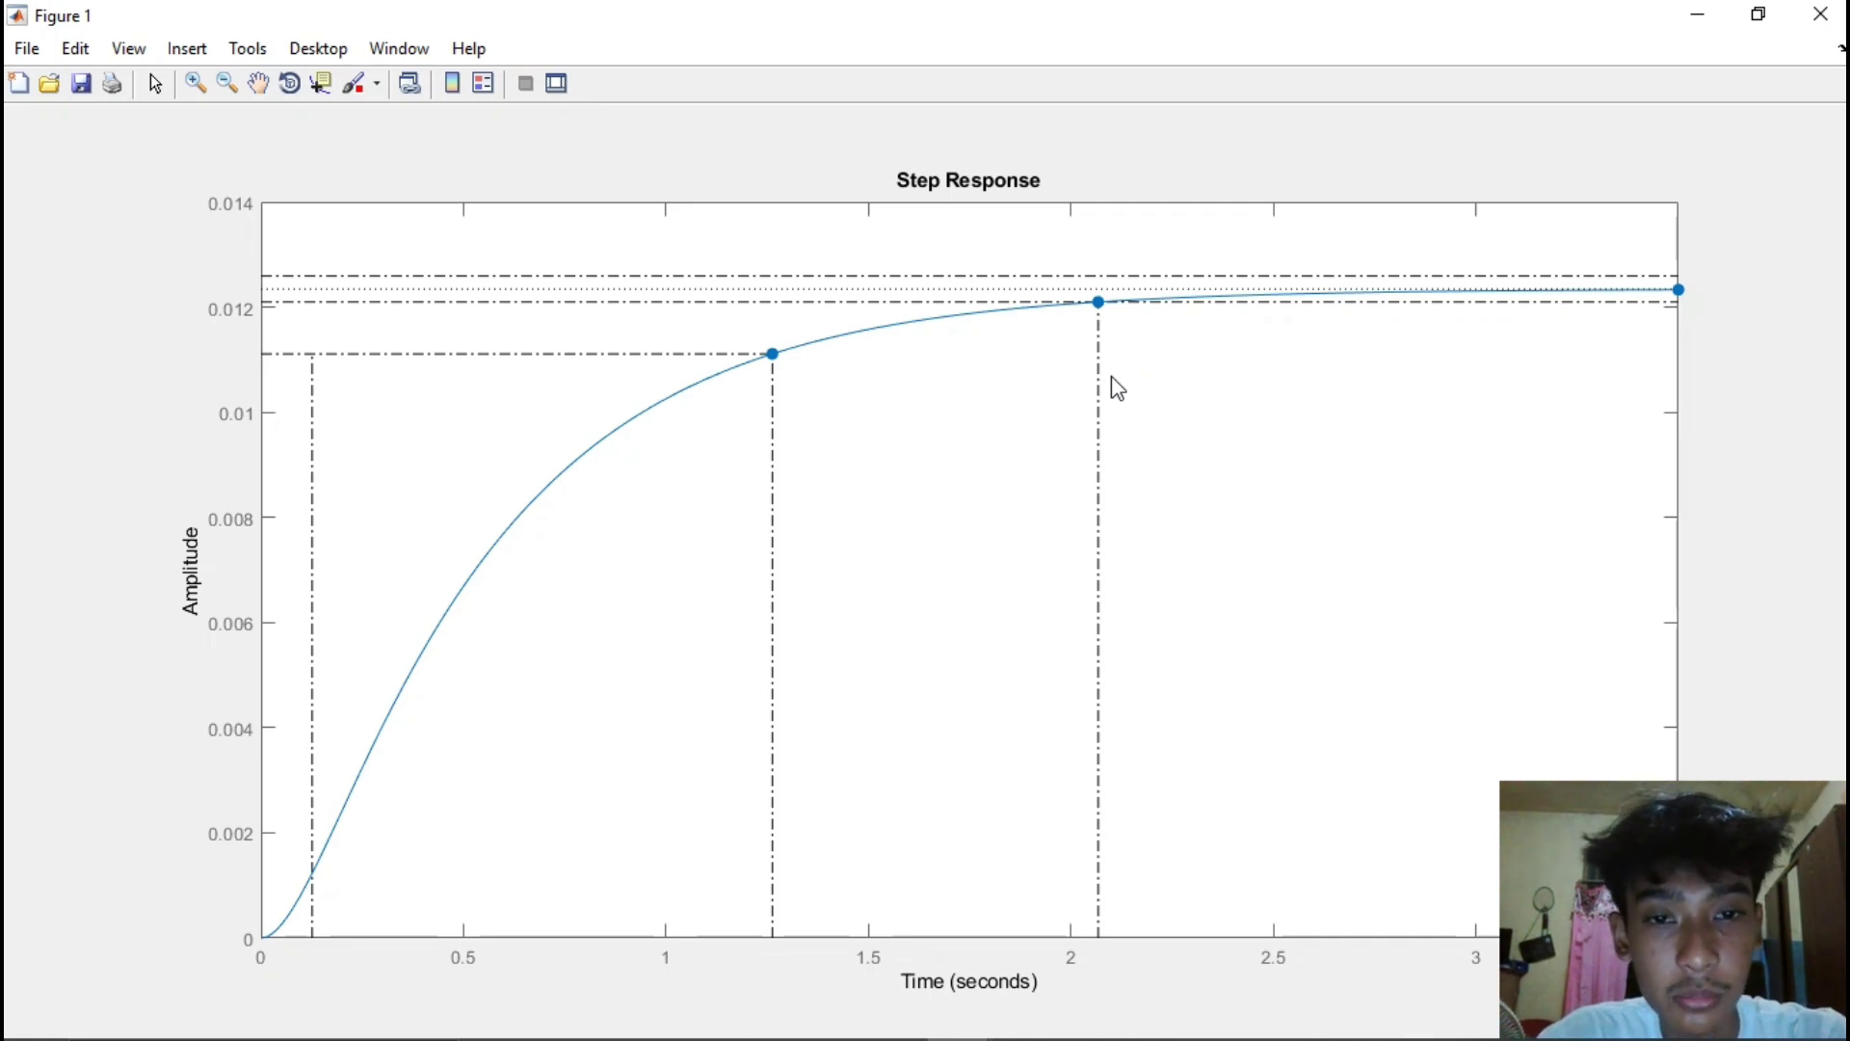
Set the step response plot's upper Y-limit to 1, and close the figure after checking the settling time marker
right_click(1194, 434)
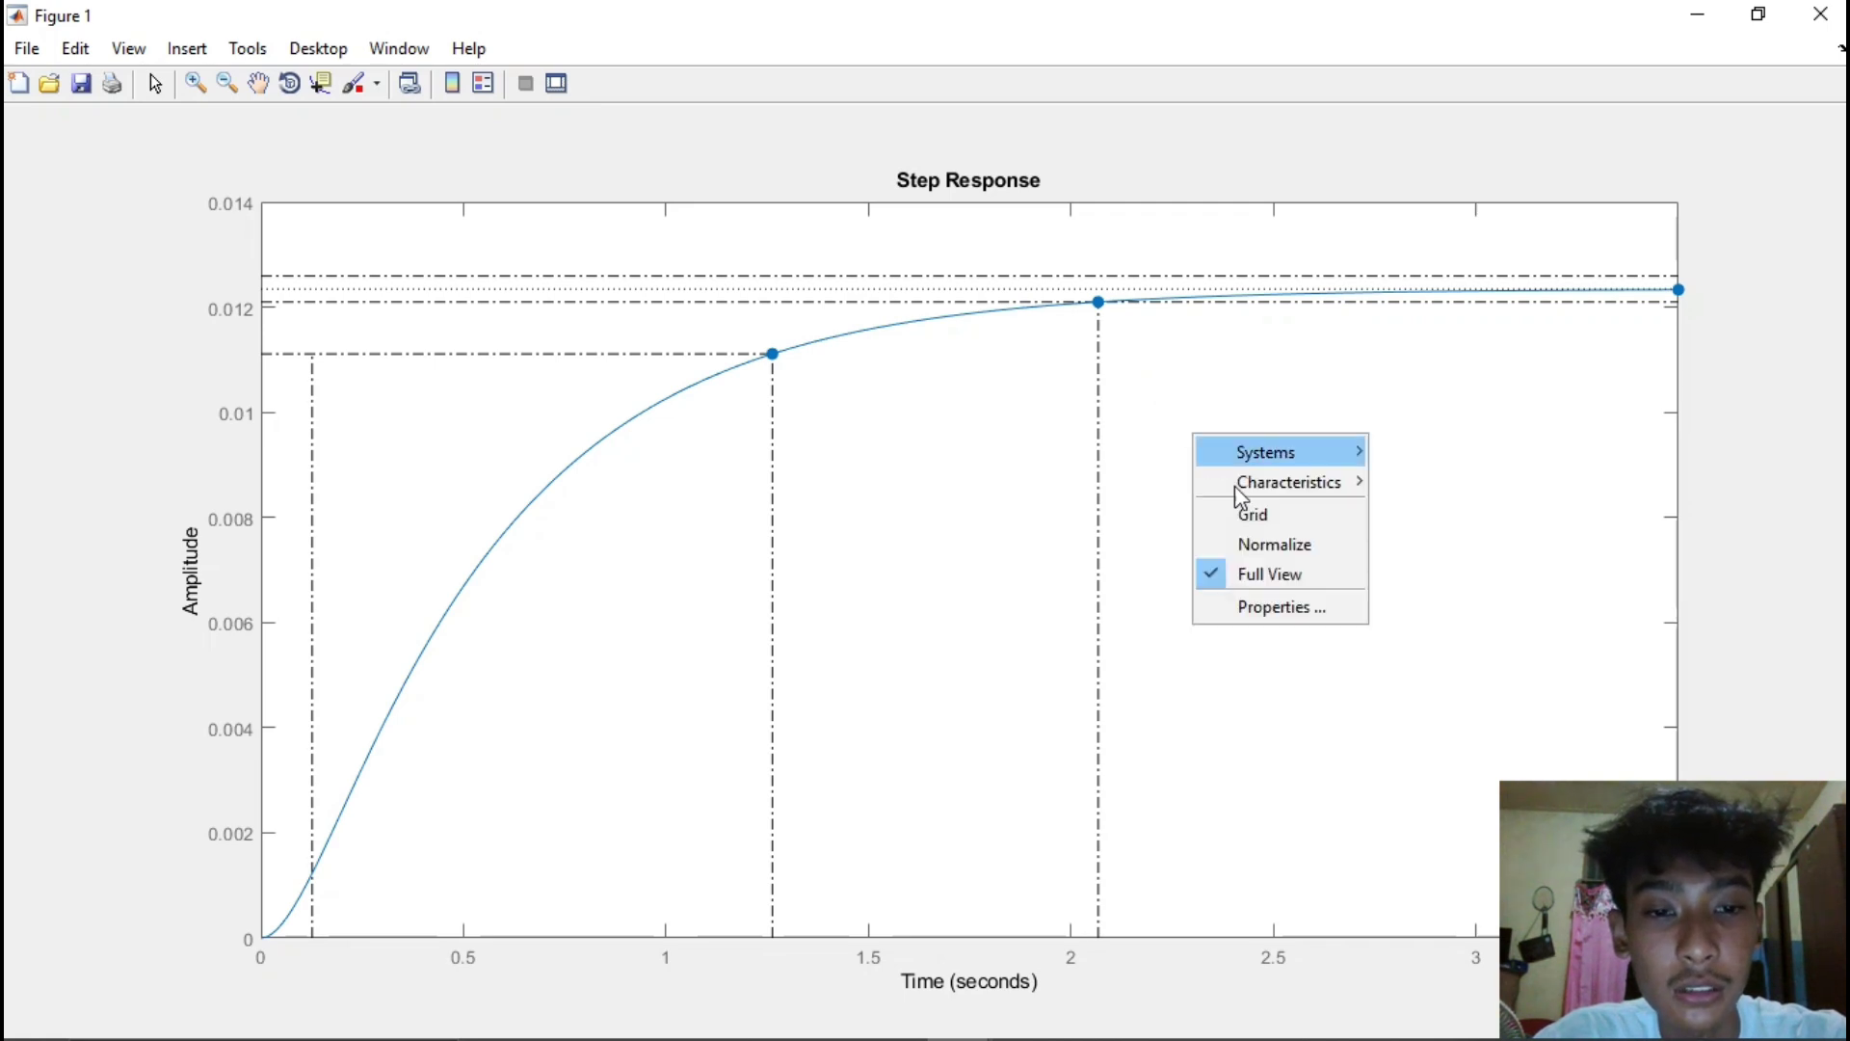
click(1292, 607)
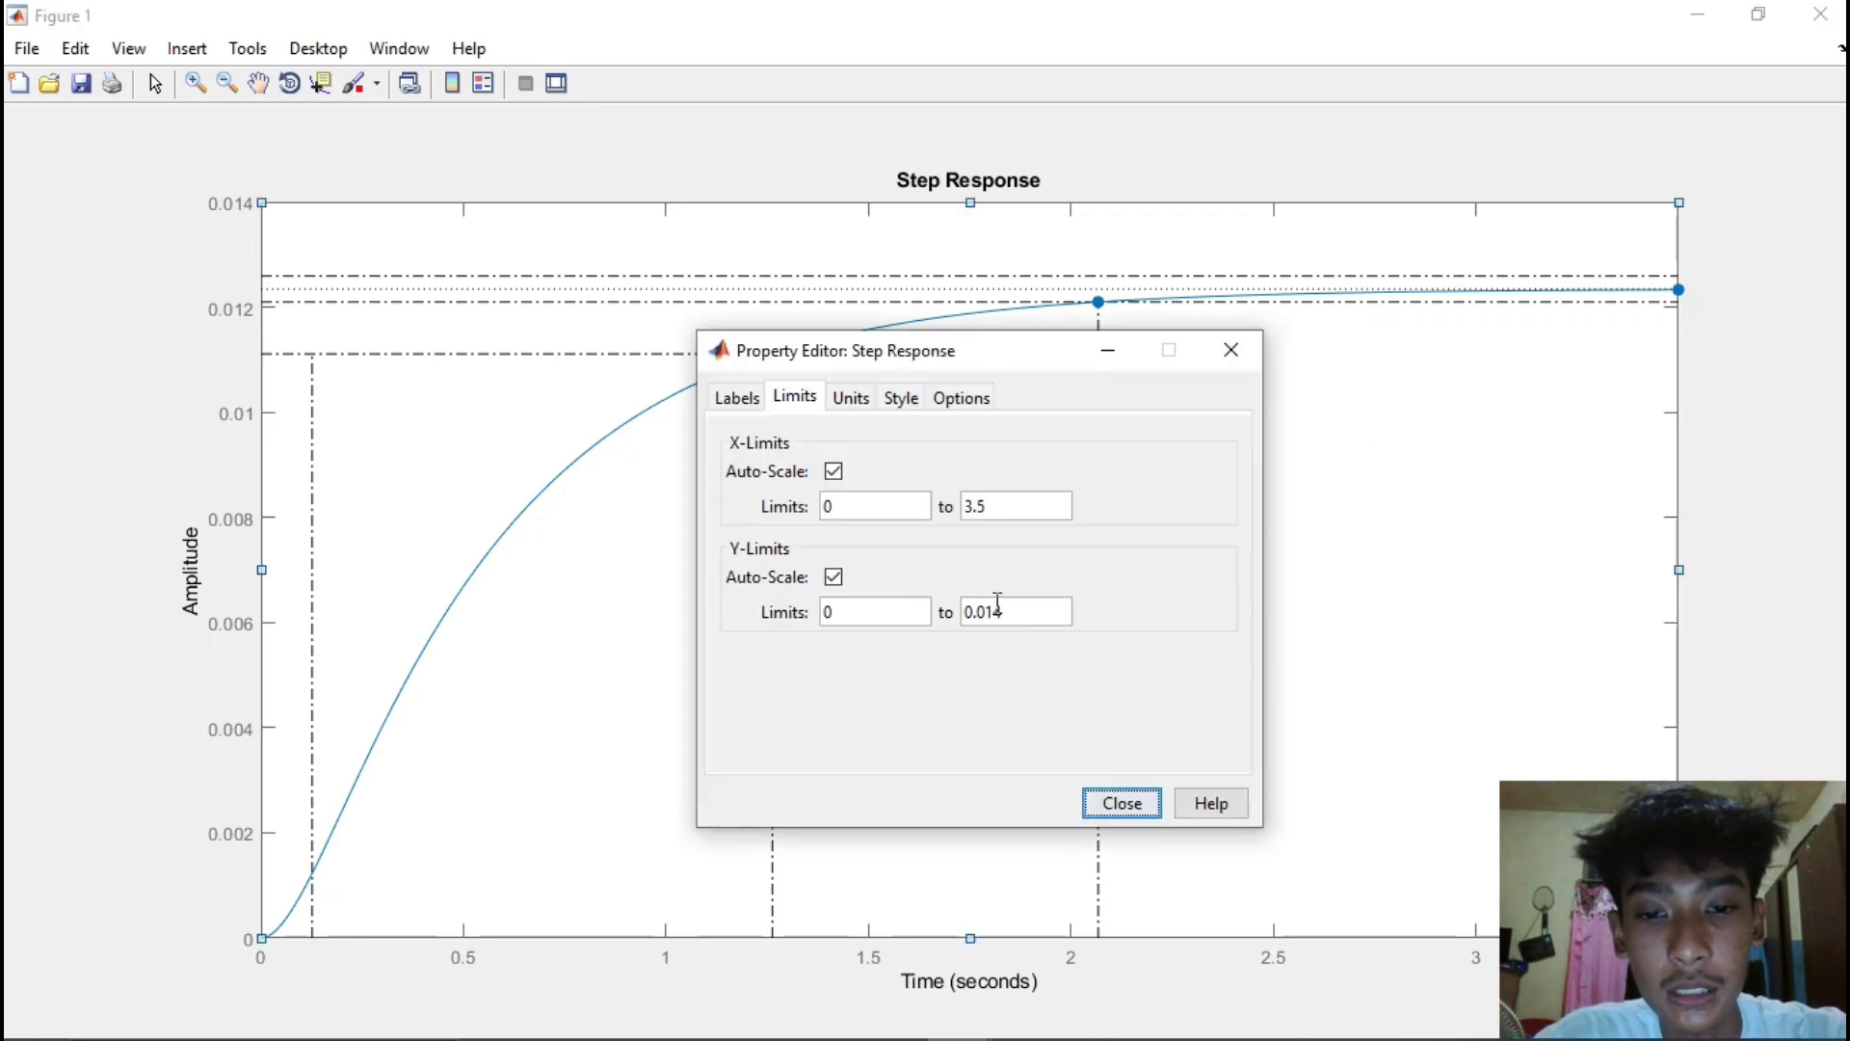
drag(996, 611, 954, 631)
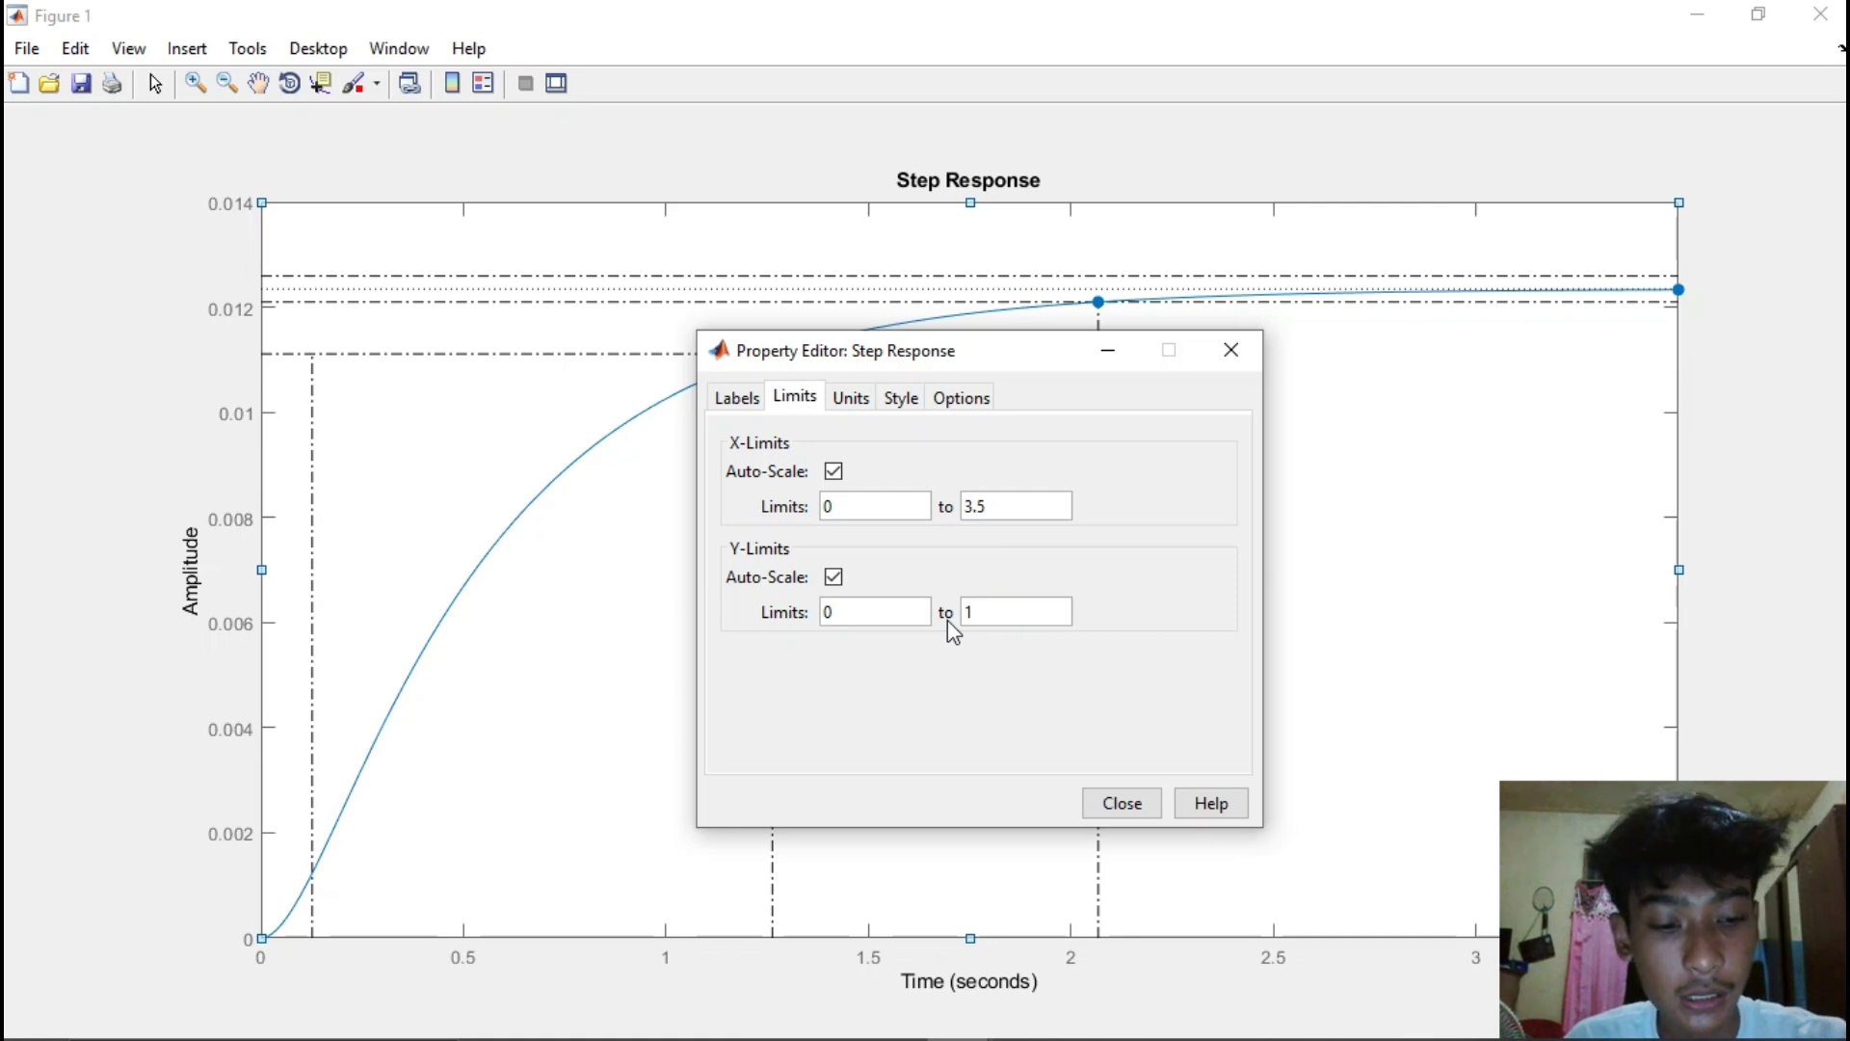
key(Return)
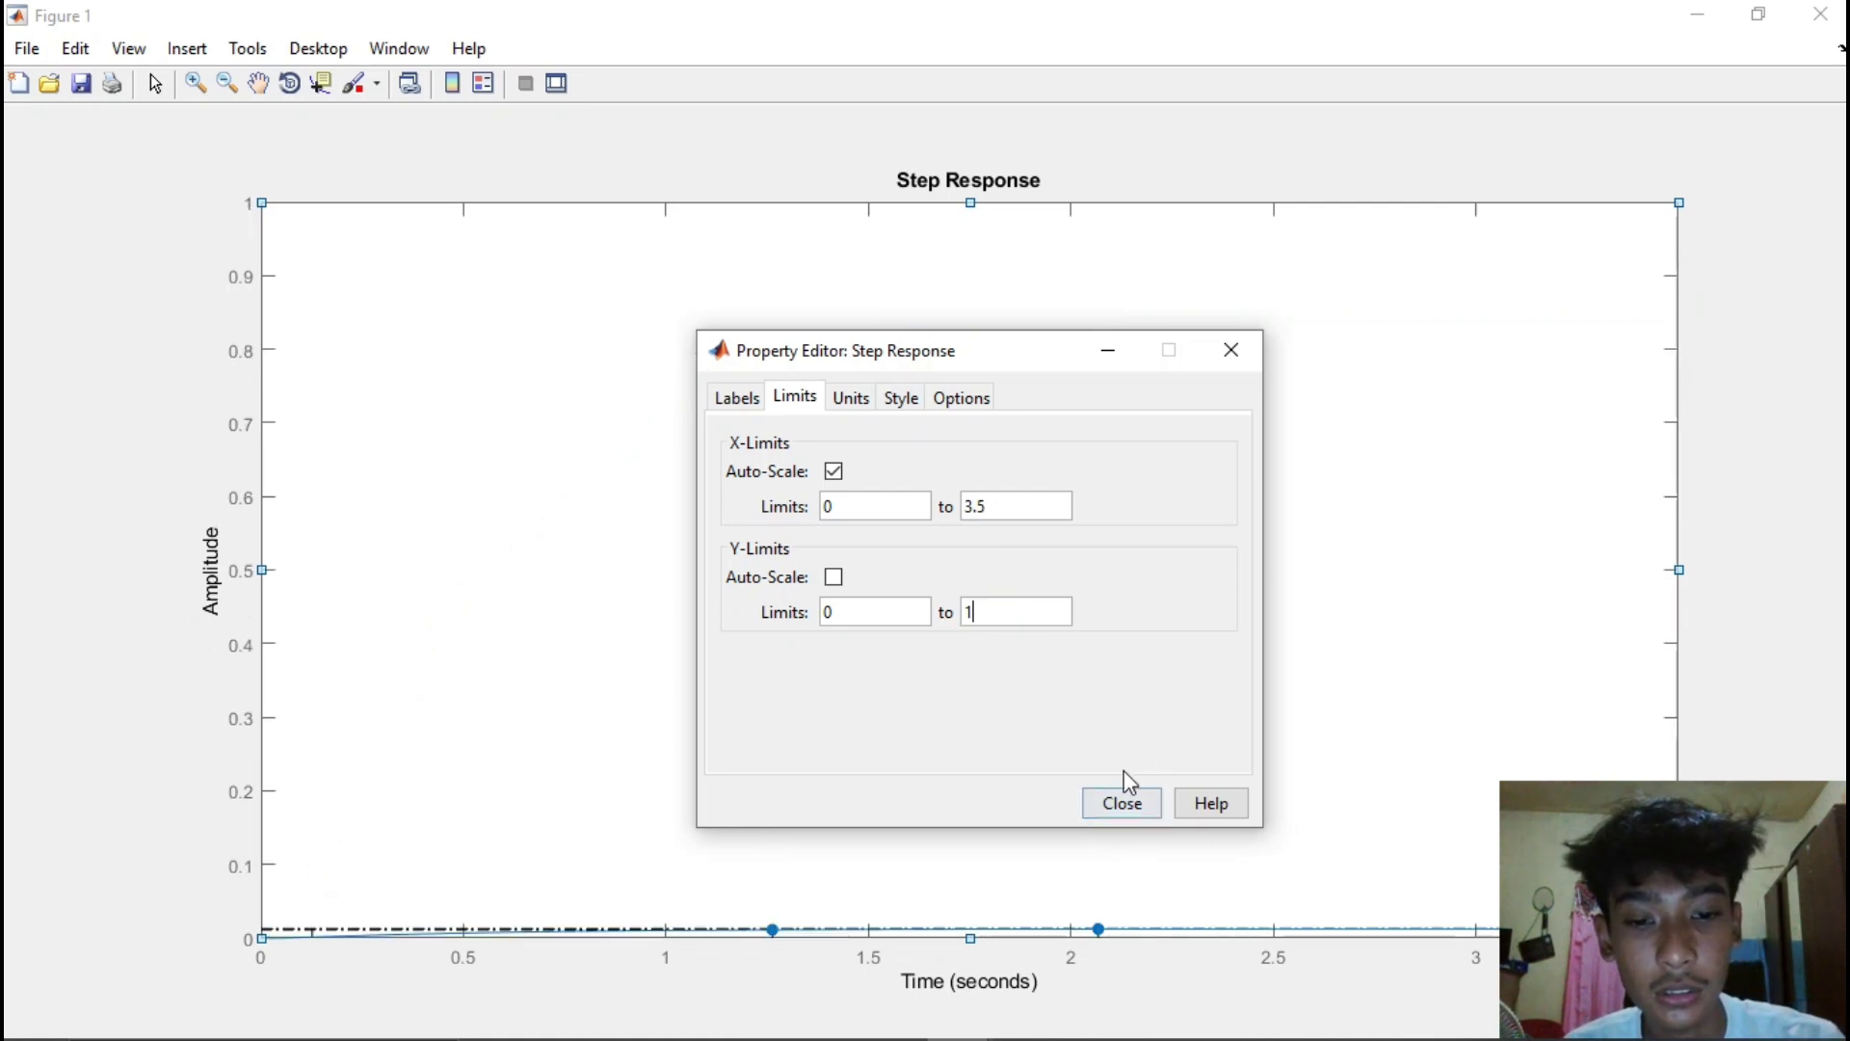
click(1239, 359)
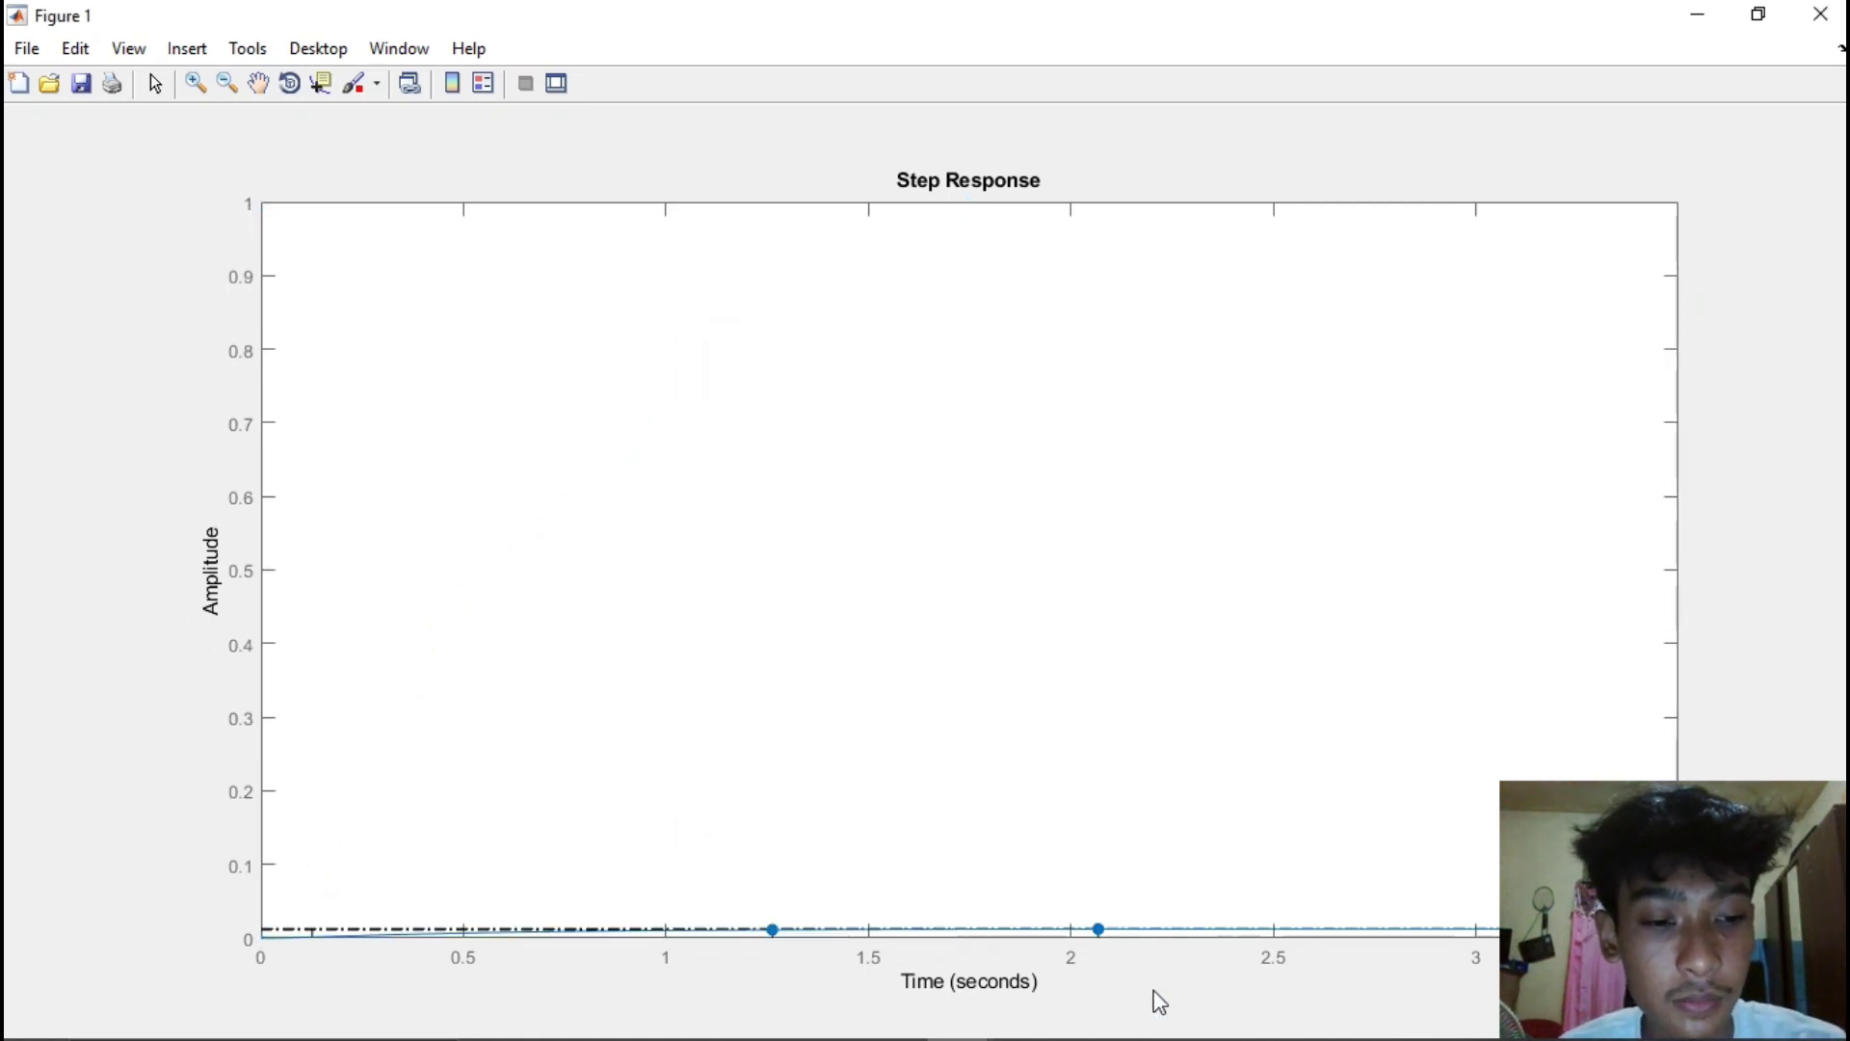
click(1098, 929)
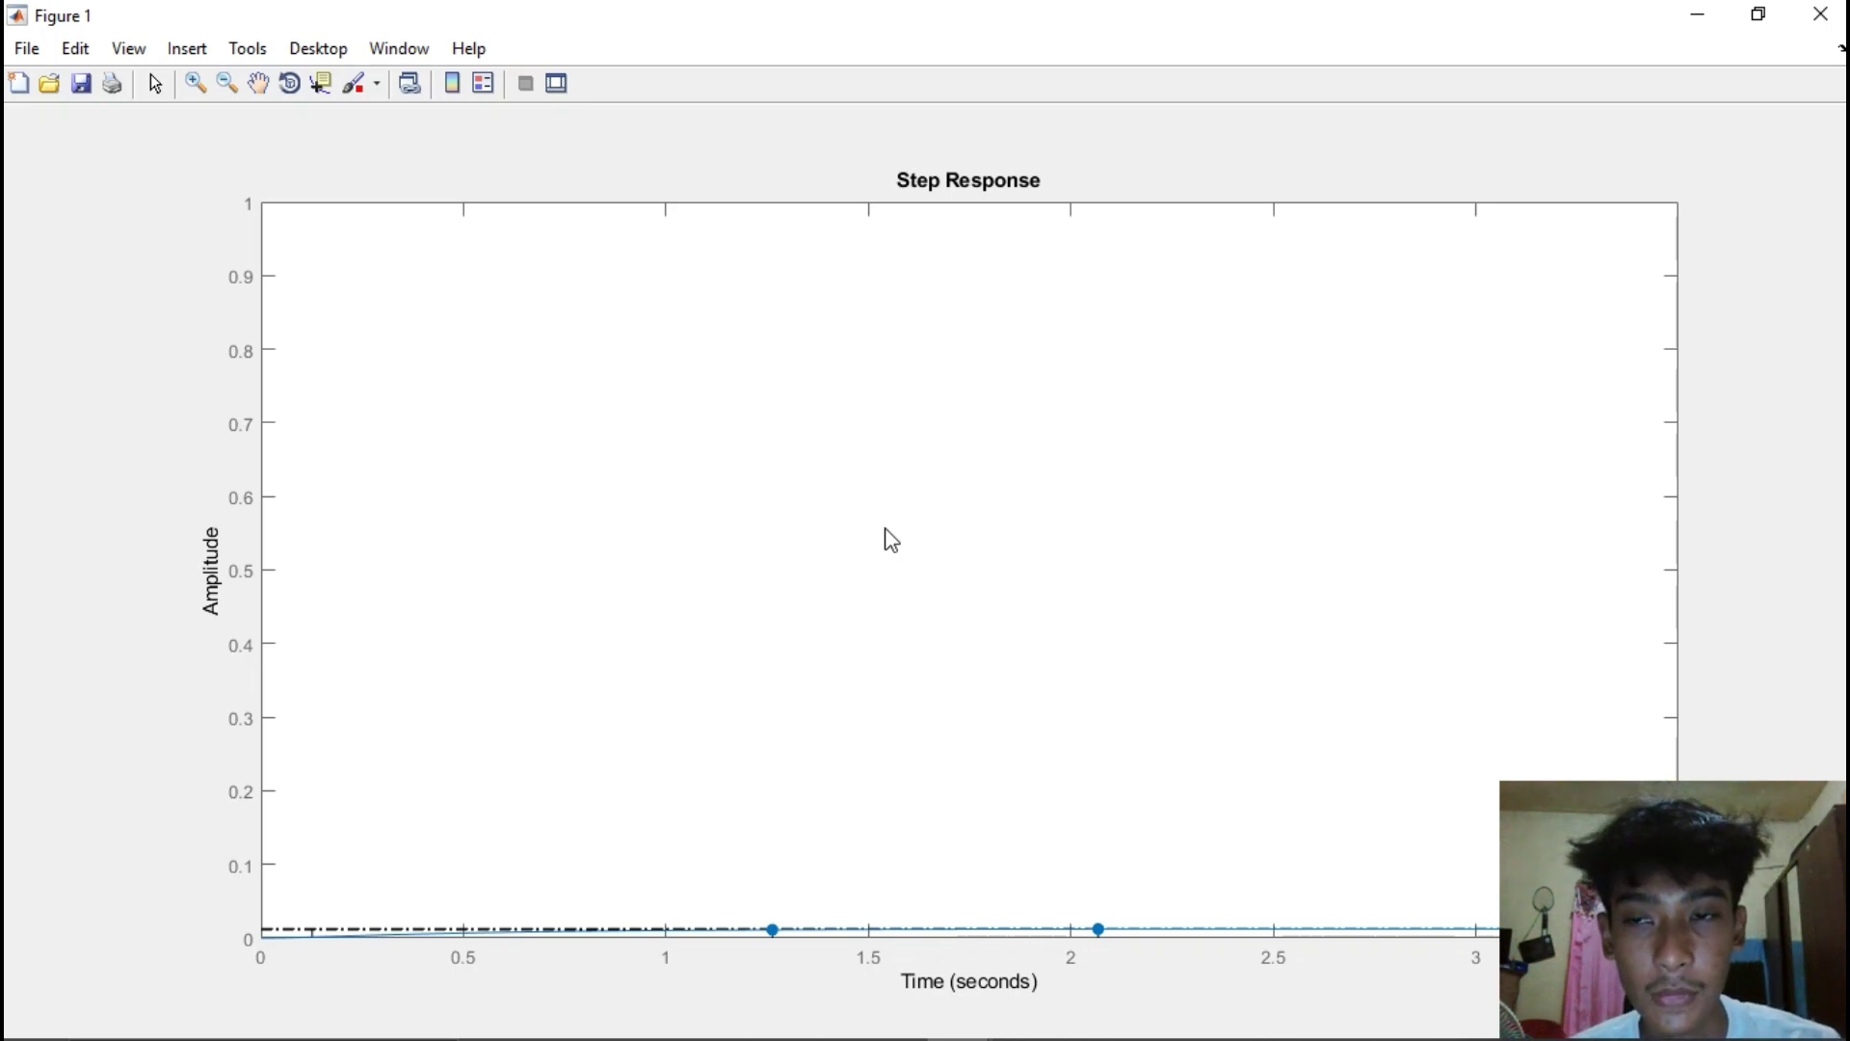
click(1822, 14)
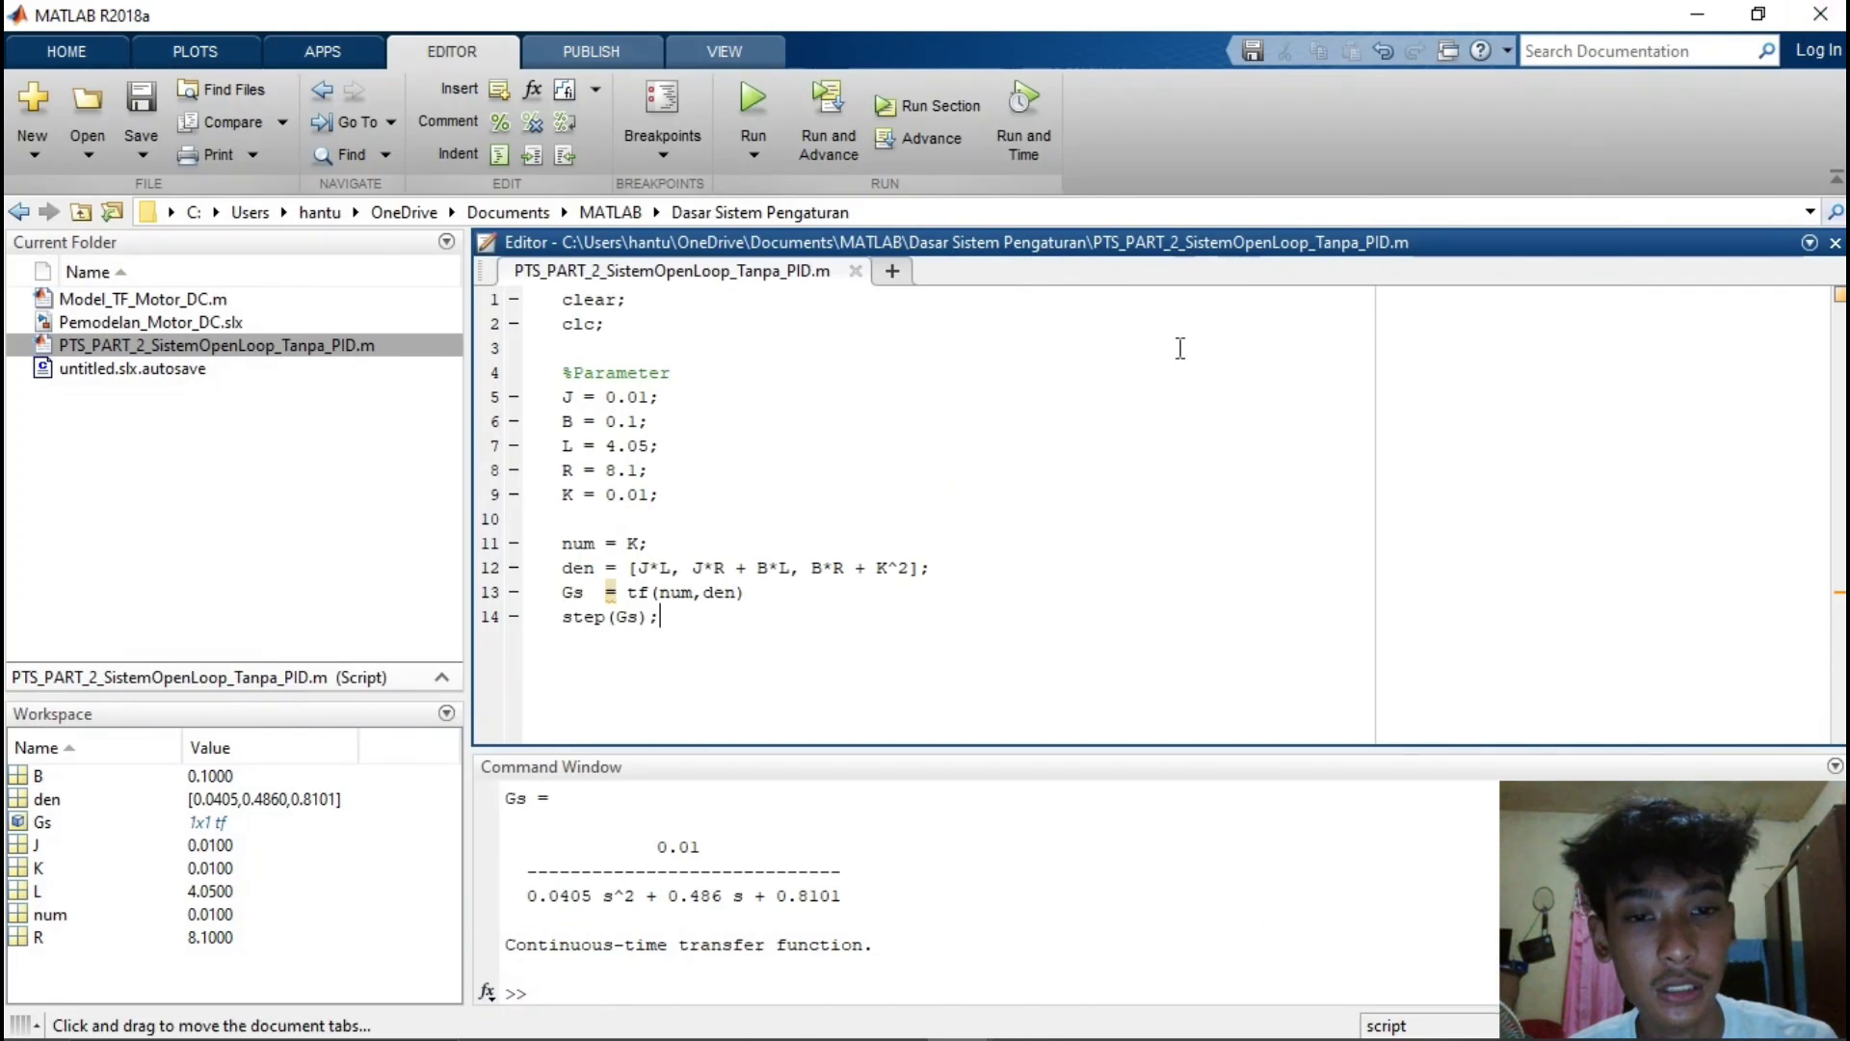